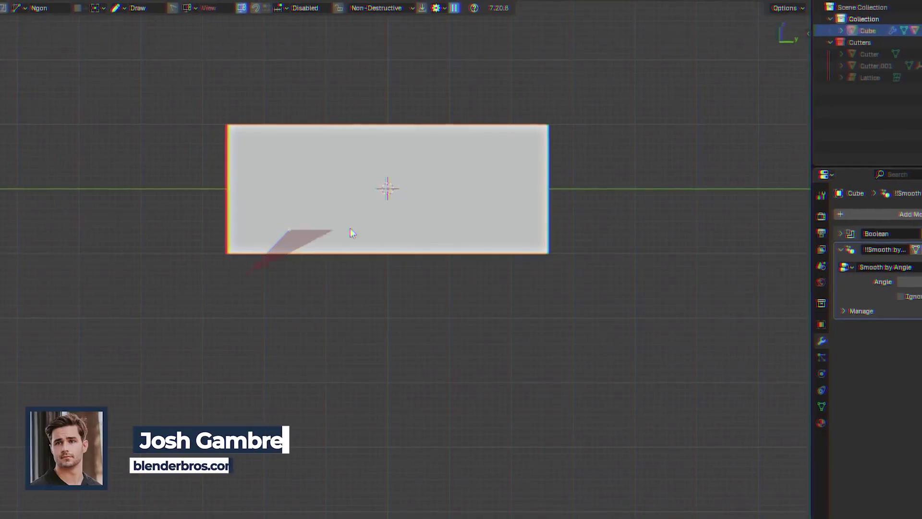
Draw a six-point notched Ngon outline over the block and complete the cut
left_click(384, 230)
left_click(417, 197)
left_click(480, 197)
left_click(507, 224)
left_click(577, 224)
left_click(587, 278)
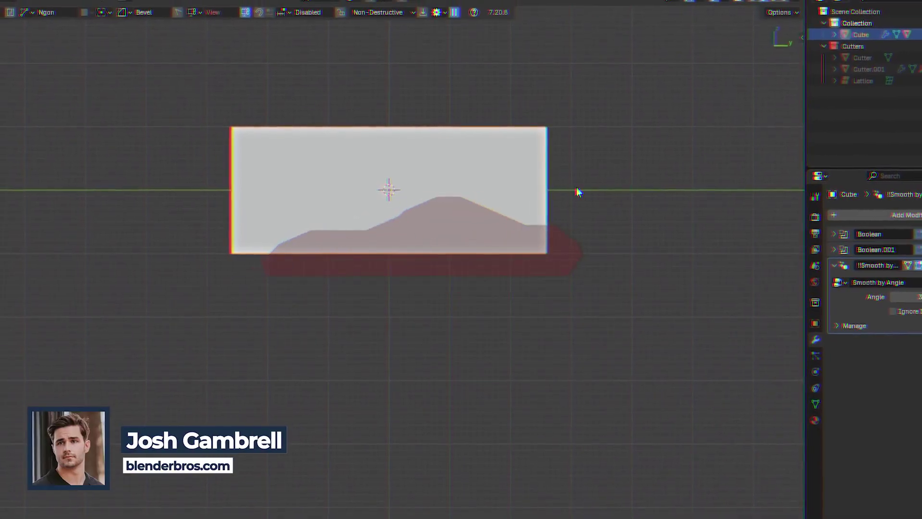
left_click(595, 195)
Select the cutter object and round off its edges with a HardOps bevel
left_click(417, 198)
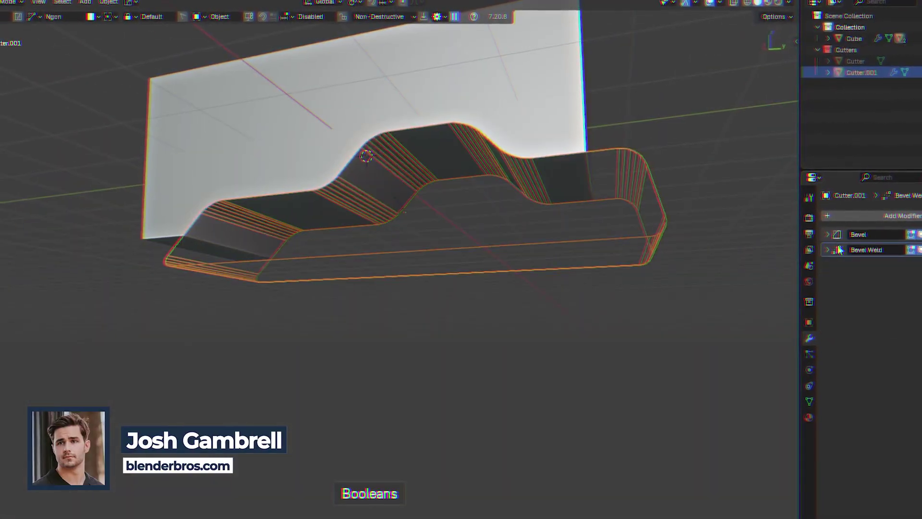
key("q")
left_click(413, 209)
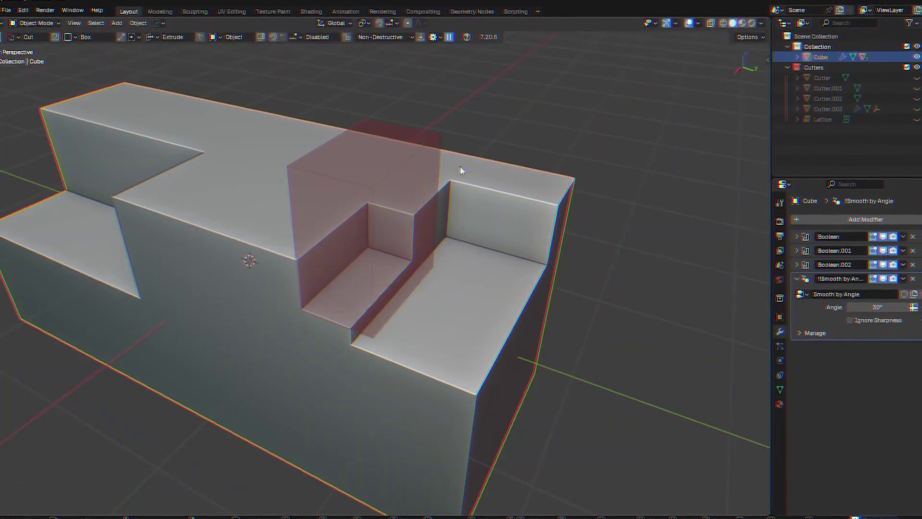
key("b")
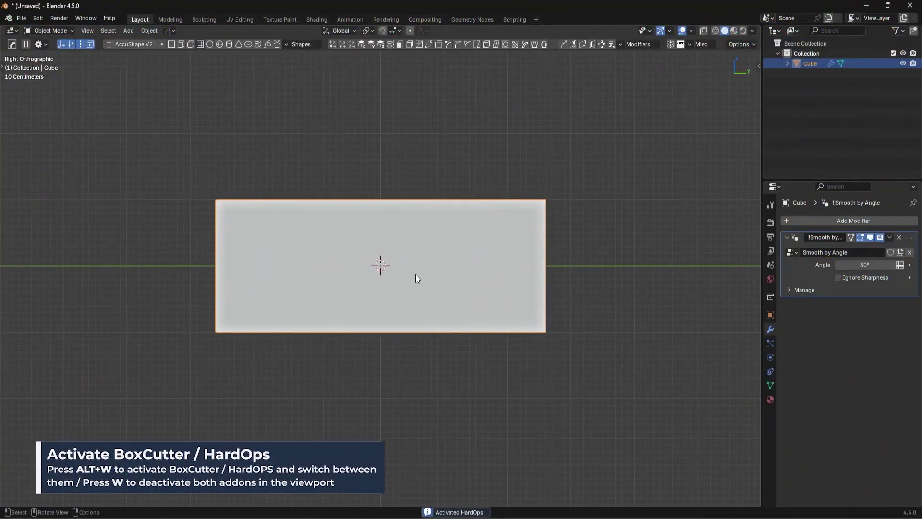
Toggle between HardOps and BoxCutter with Alt+W, settle on BoxCutter, and bring up its Helper panel
key("alt+w")
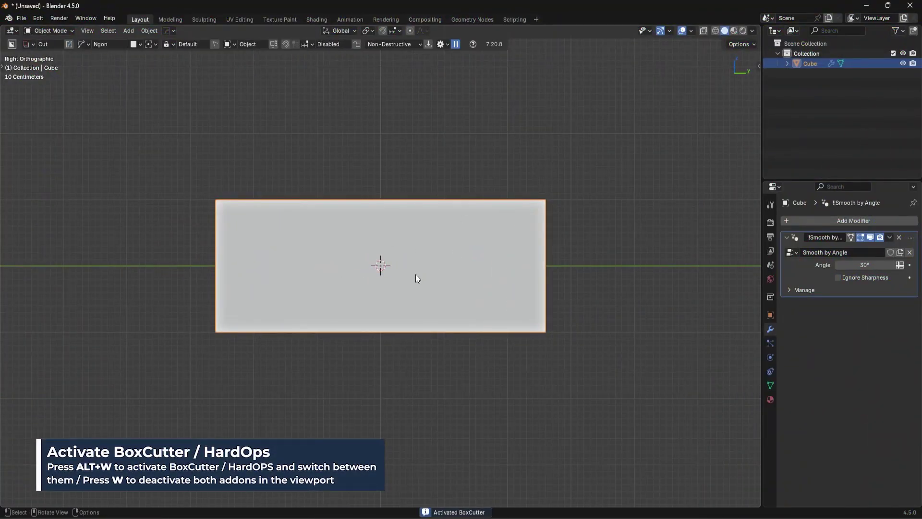
key("alt+w")
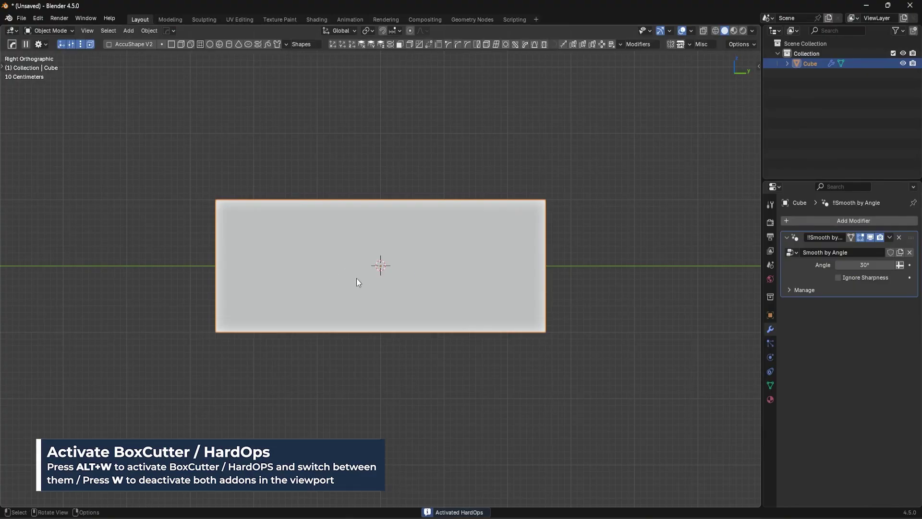
key("d")
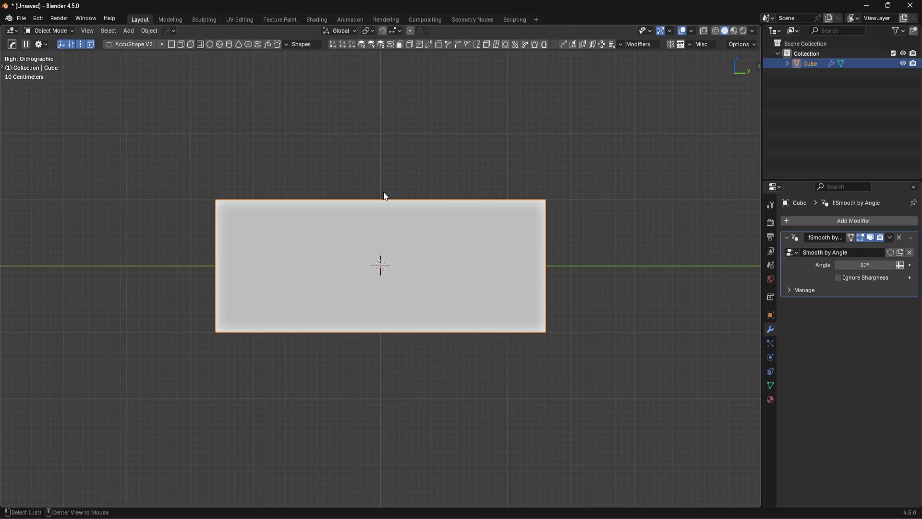
key("alt+w")
key("d")
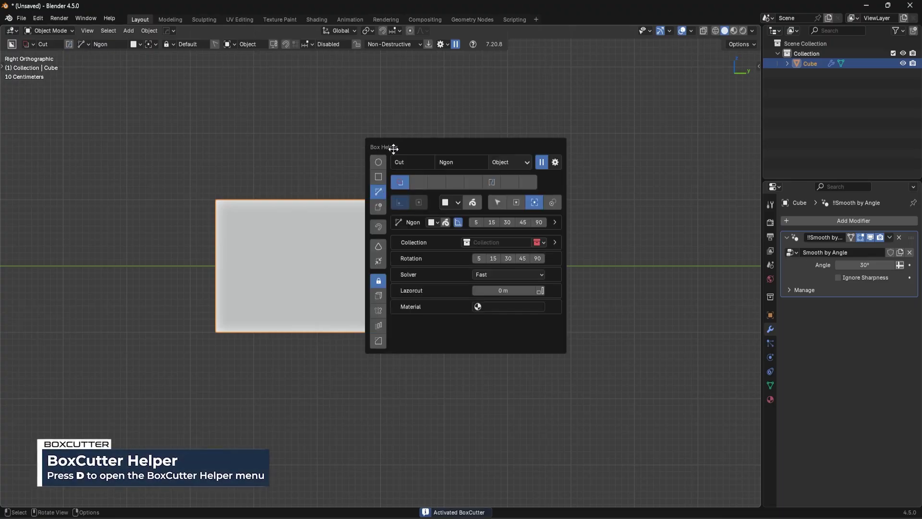
Try the Box shape in the Helper panel, leaving Ngon as the cut shape
left_click(379, 177)
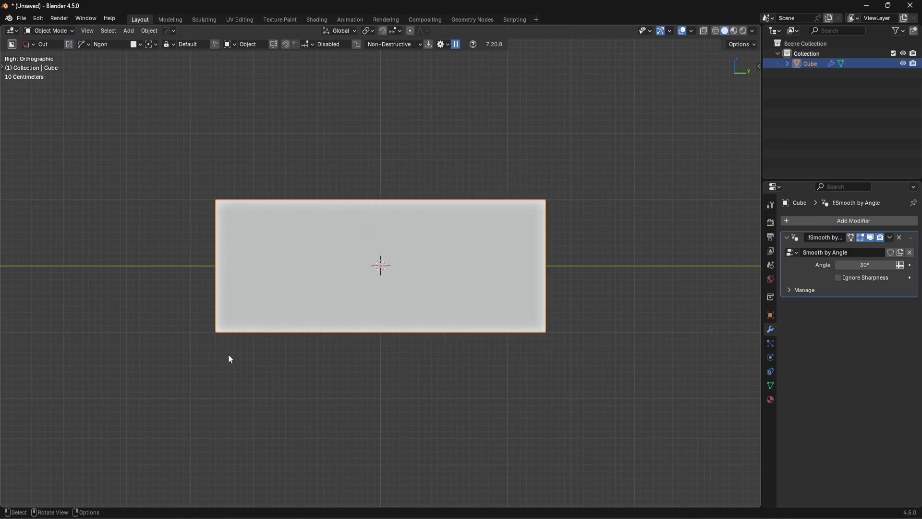
left_click(231, 356)
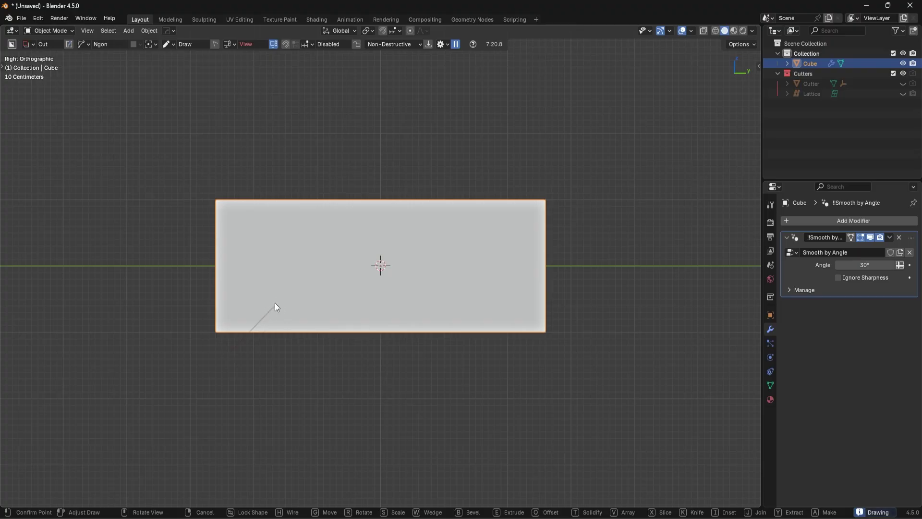
left_click(274, 304)
right_click(250, 346)
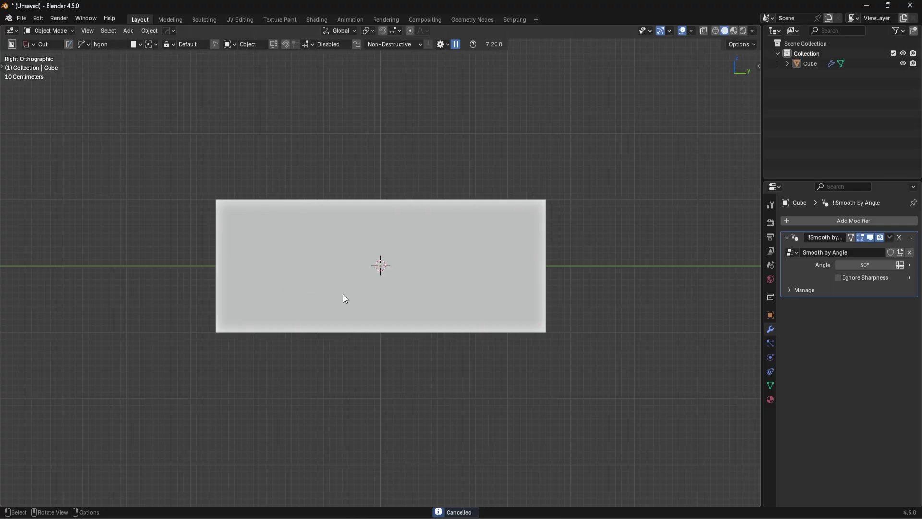
left_click(276, 301)
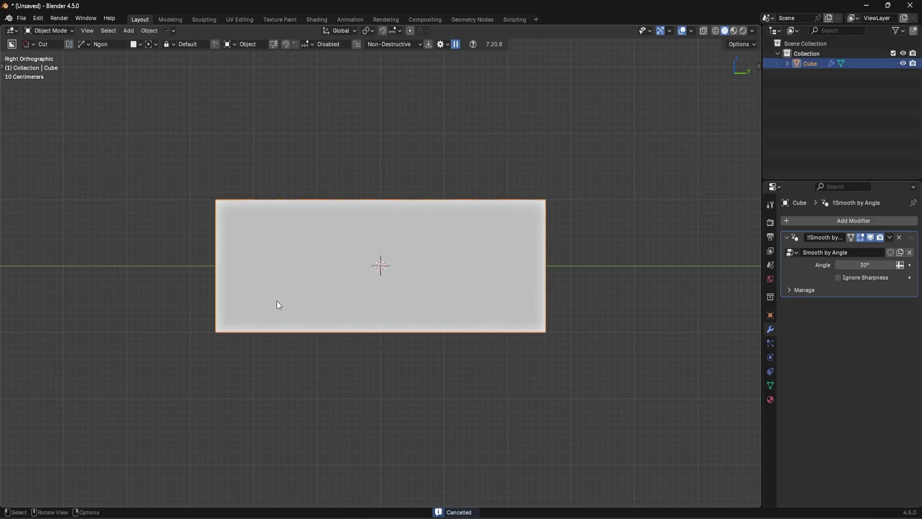
left_click(234, 354)
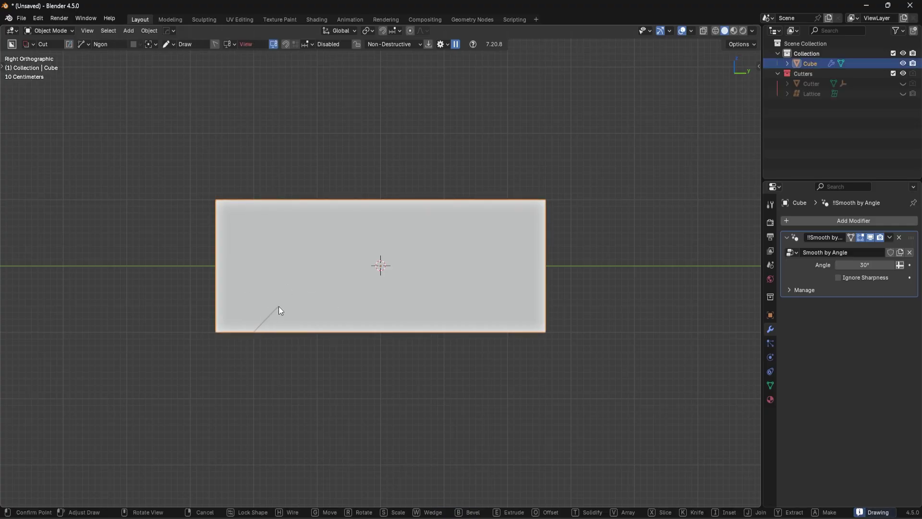
left_click(278, 306)
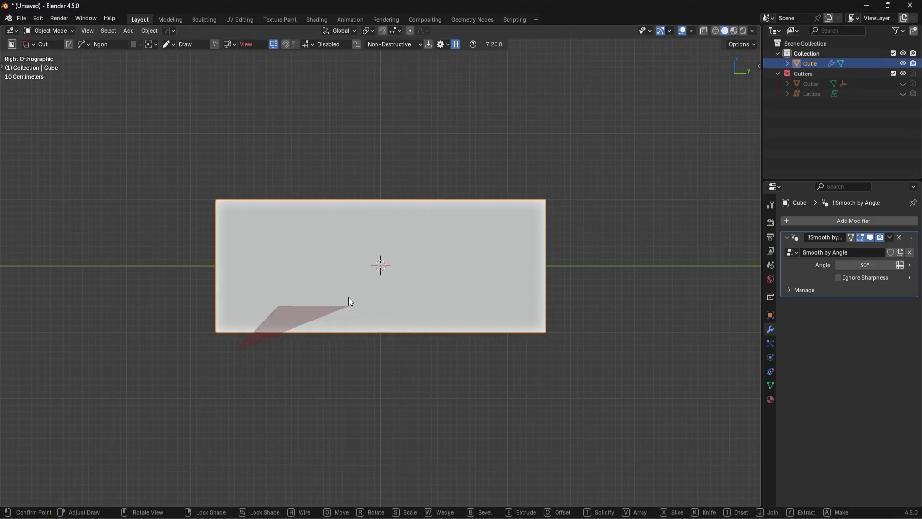
left_click(348, 297)
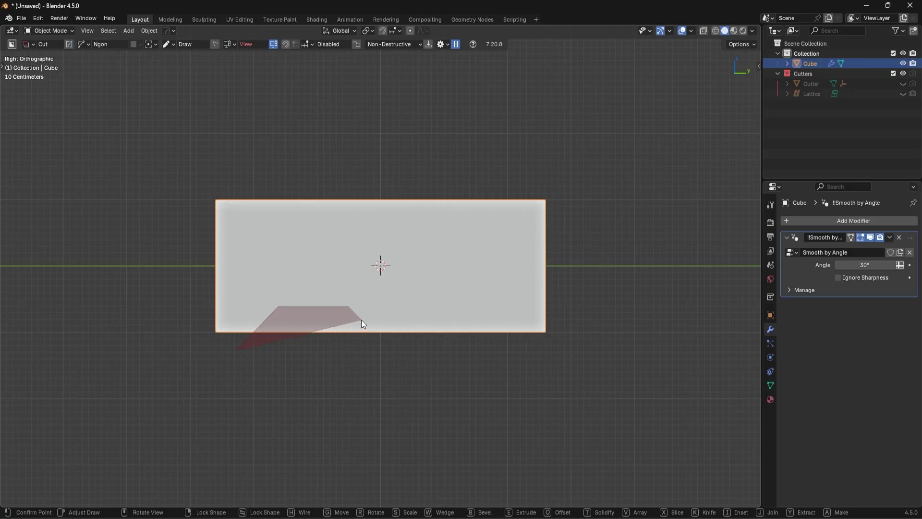
left_click(361, 319)
left_click(483, 319)
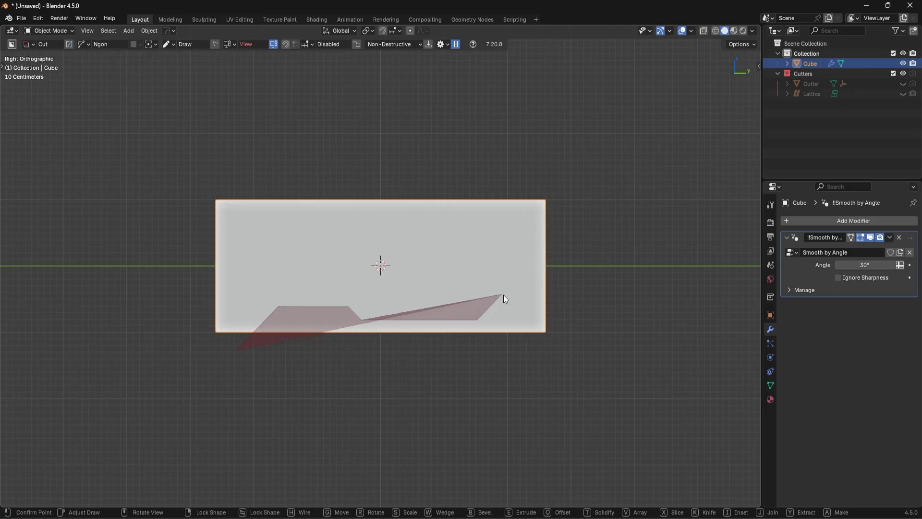
left_click(503, 294)
left_click(587, 293)
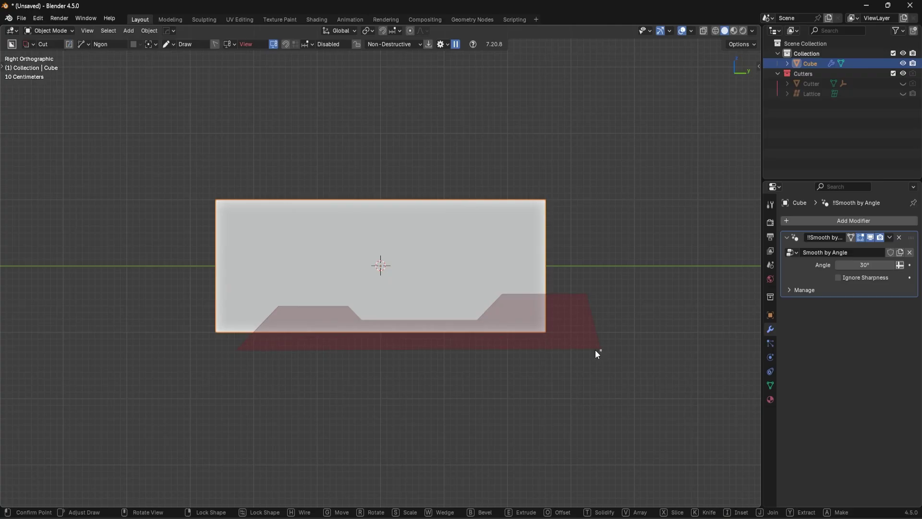
key("Escape")
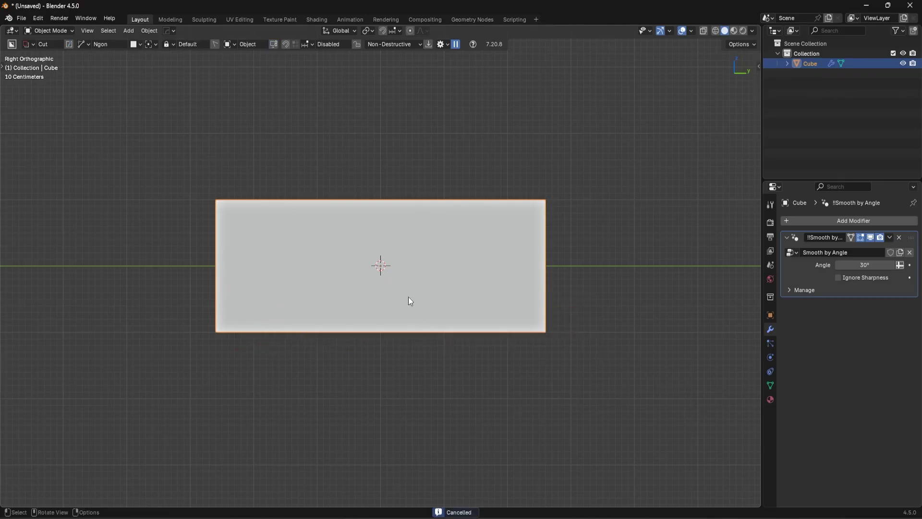
left_click(232, 344)
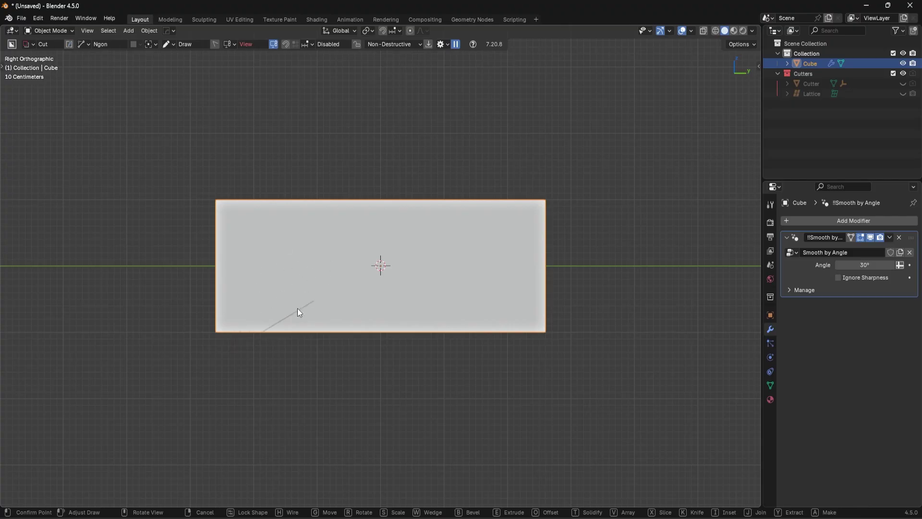
right_click(334, 278)
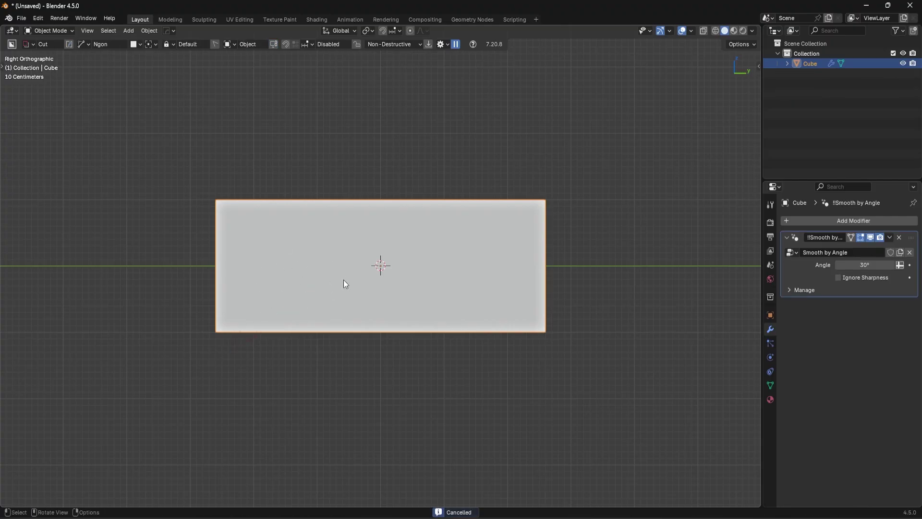
key("d")
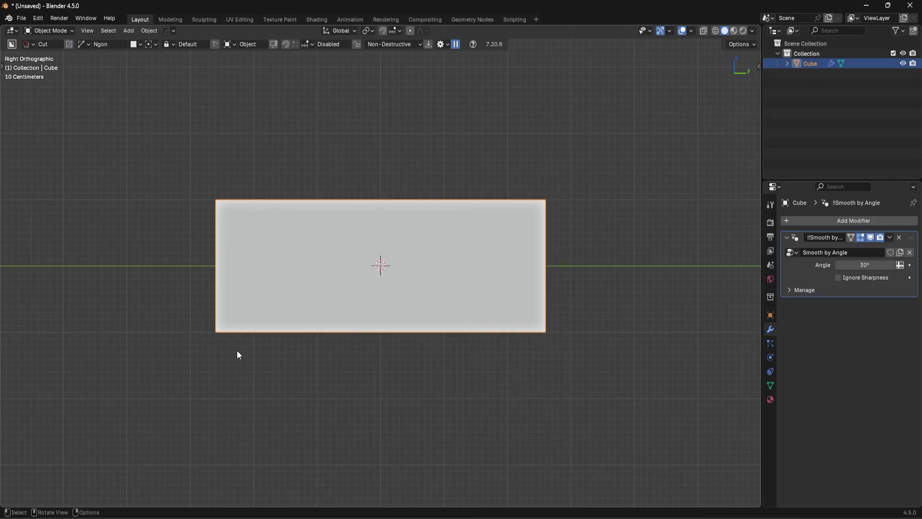
Sketch a first Ngon notch outline below the cube, then cancel it
left_click(256, 331)
left_click(287, 304)
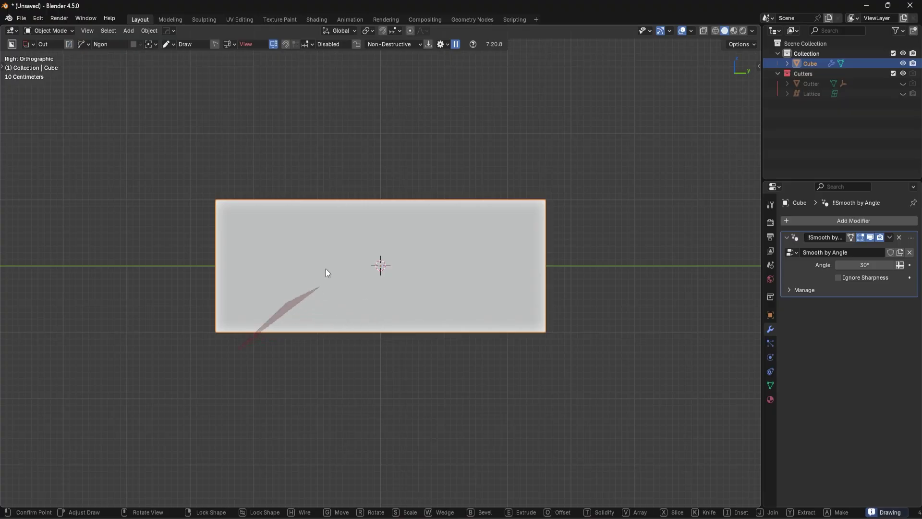
left_click(409, 325)
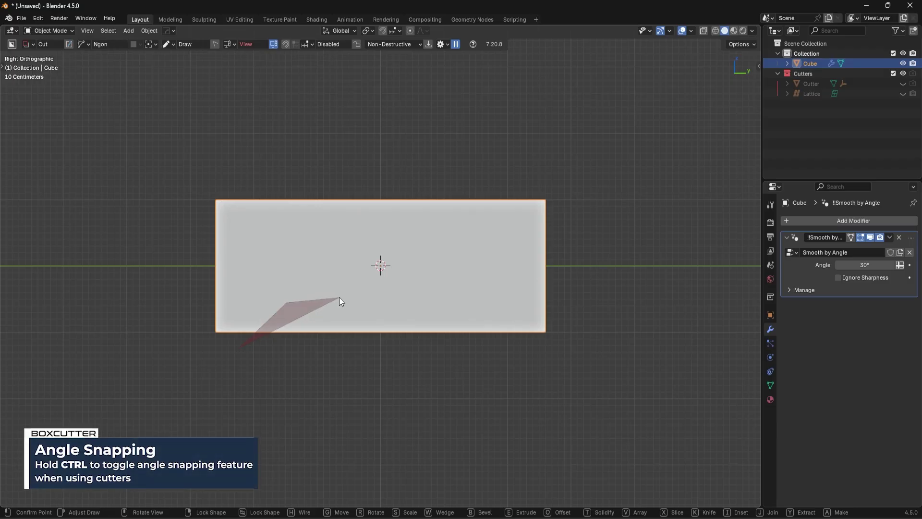
left_click(367, 303)
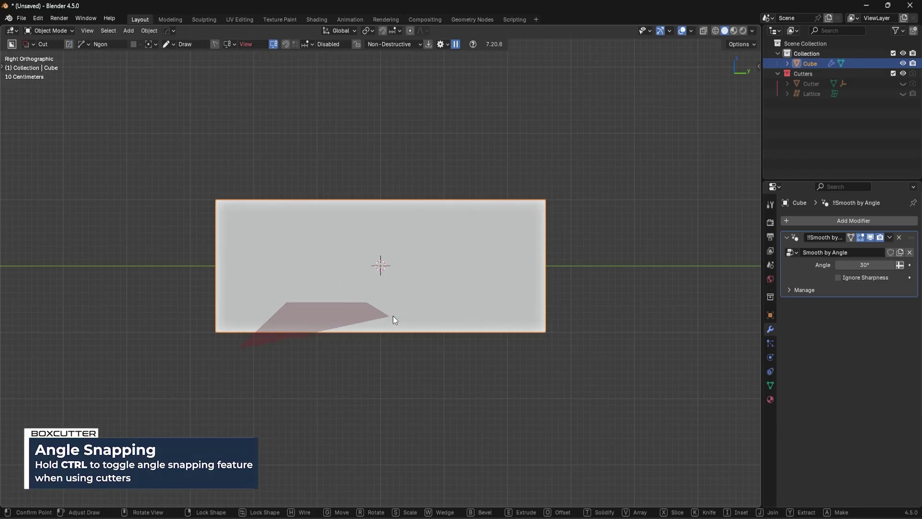
left_click(390, 316)
key("Escape")
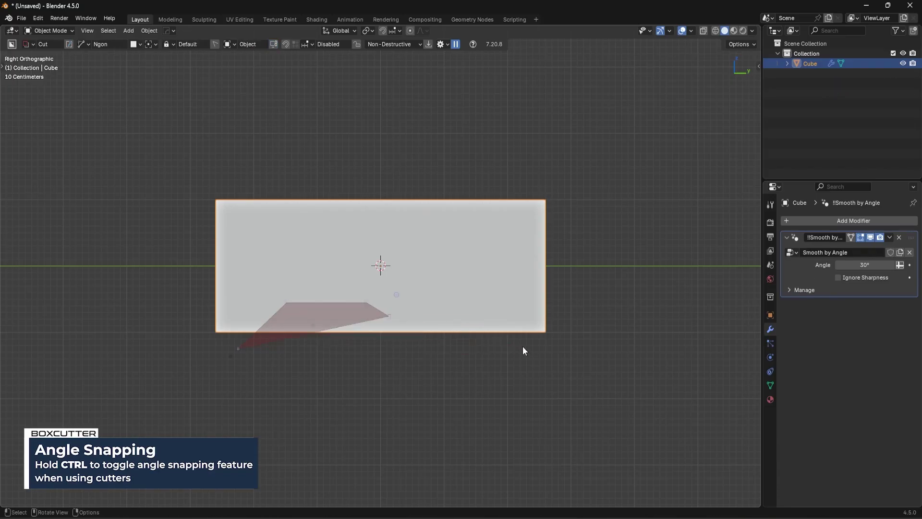
Enable Ngon angle snapping in the helper, retry the outline, and cancel again
key("d")
left_click(544, 327)
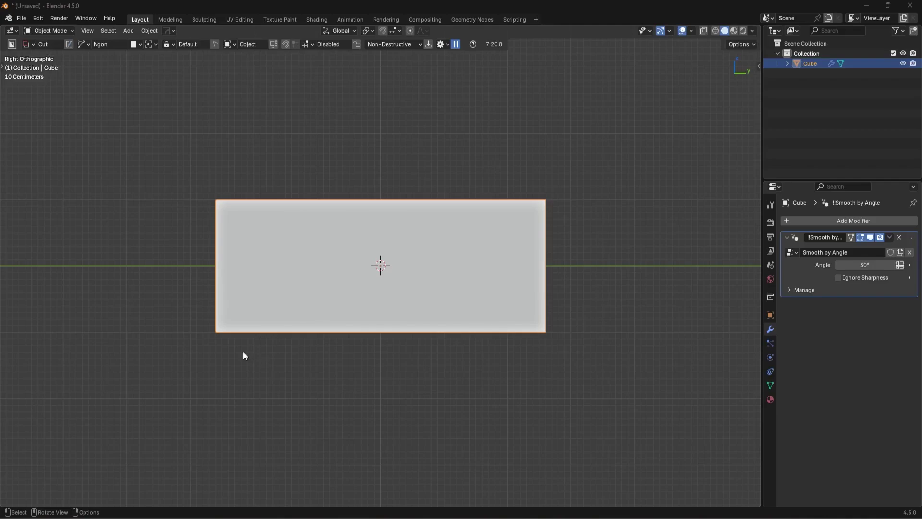
left_click(236, 344)
left_click(269, 309)
left_click(413, 308)
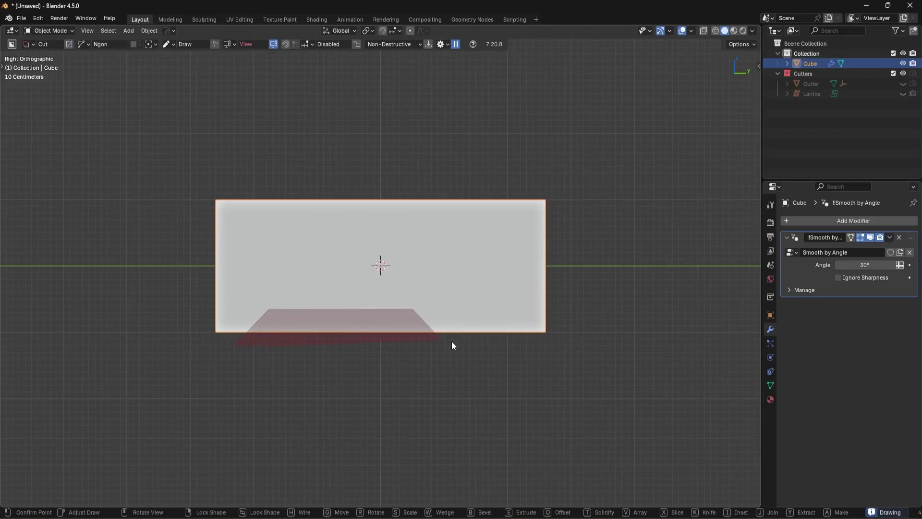
key("BackSpace")
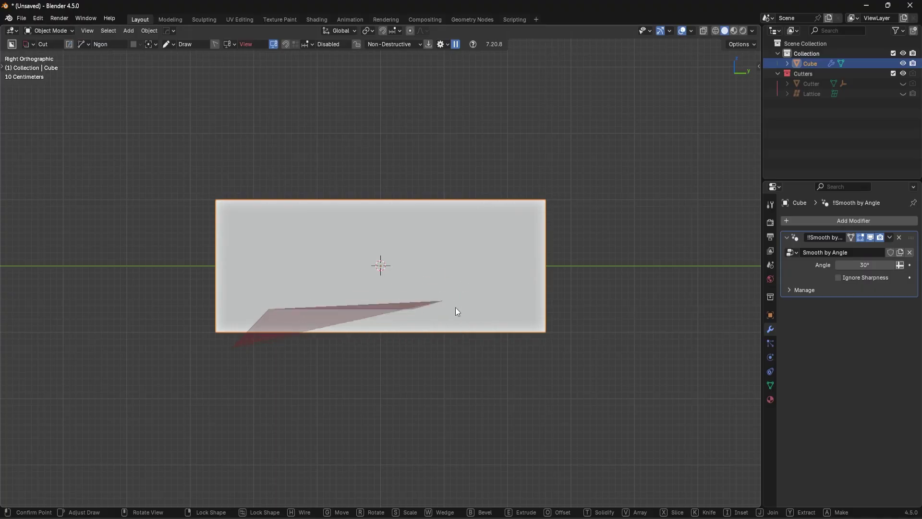
key("Escape")
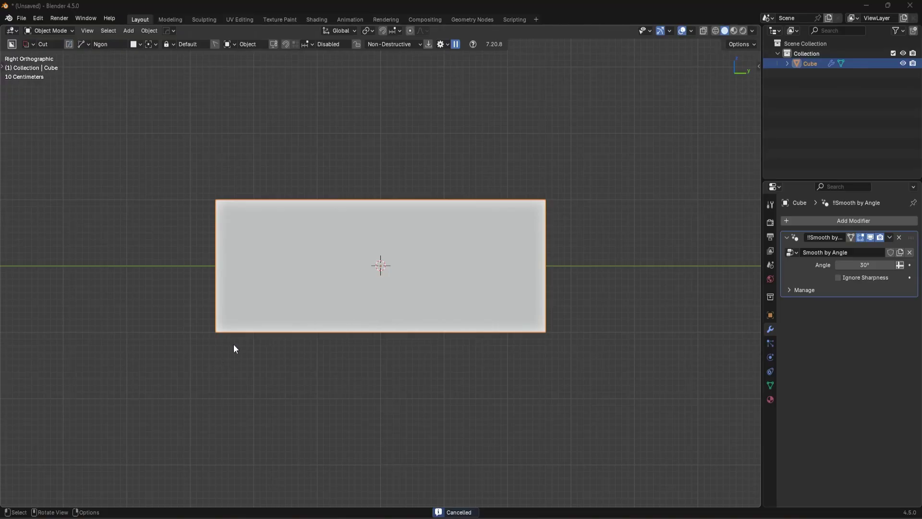
Draw the stepped notch profile below the cube and confirm the boolean cut
left_click_drag(232, 348, 272, 305)
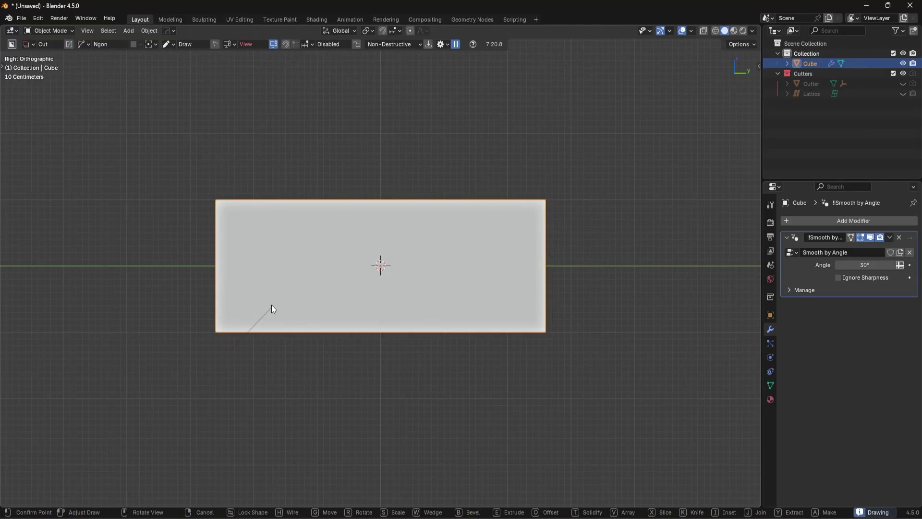
left_click(379, 299)
left_click(395, 319)
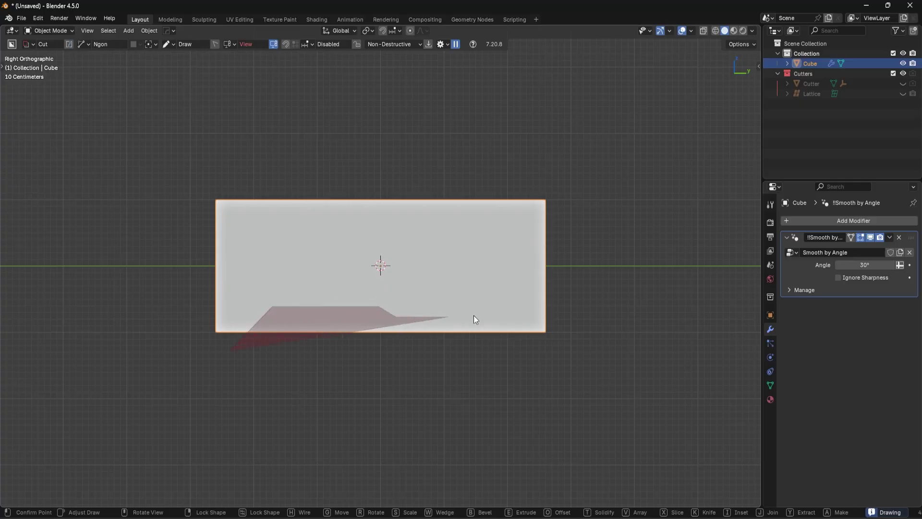
left_click(491, 315)
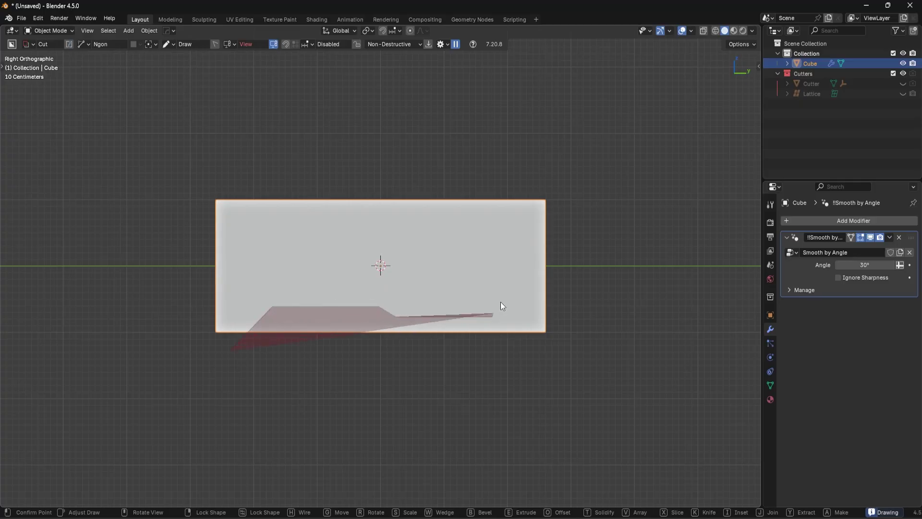
left_click(514, 292)
left_click(570, 294)
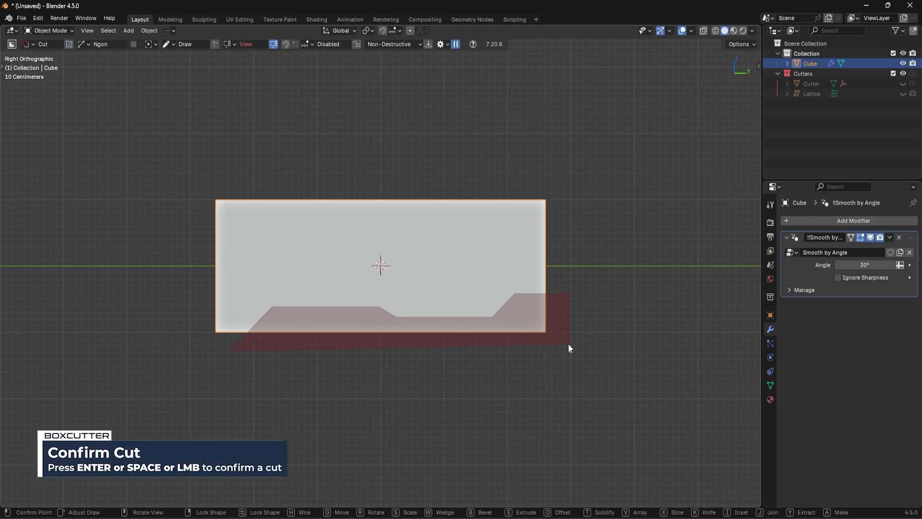
key("Return")
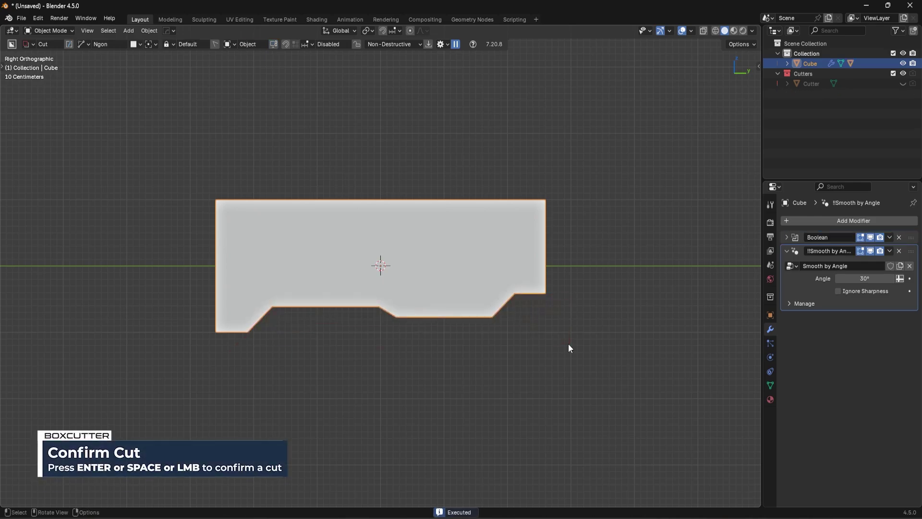
Toggle the Boolean modifier's viewport visibility repeatedly to compare the cube with and without the notch
left_click(868, 236)
left_click(868, 237)
middle_click_drag(720, 257, 645, 273)
left_click(869, 237)
left_click(869, 237)
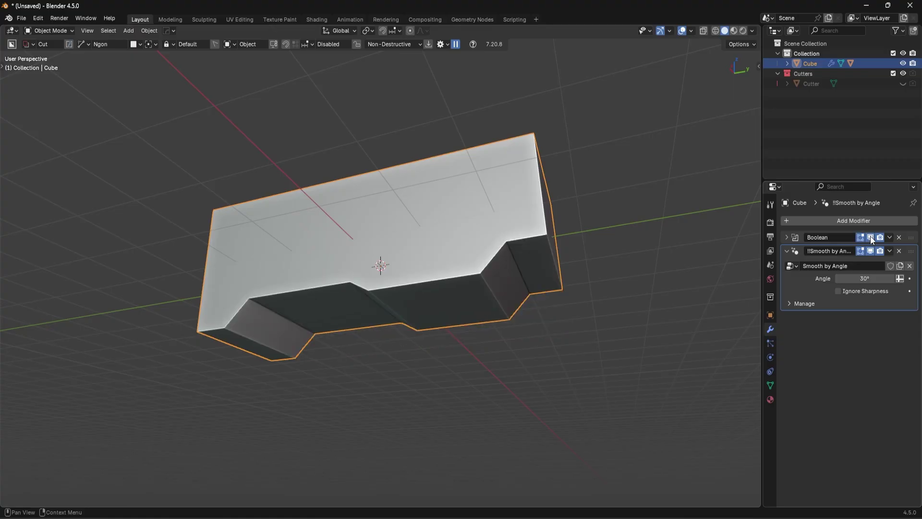
left_click(871, 235)
left_click(870, 235)
middle_click_drag(754, 237, 526, 232)
Select the notch cutter via HardOps Ever Scroll and move it to a new position
key("q")
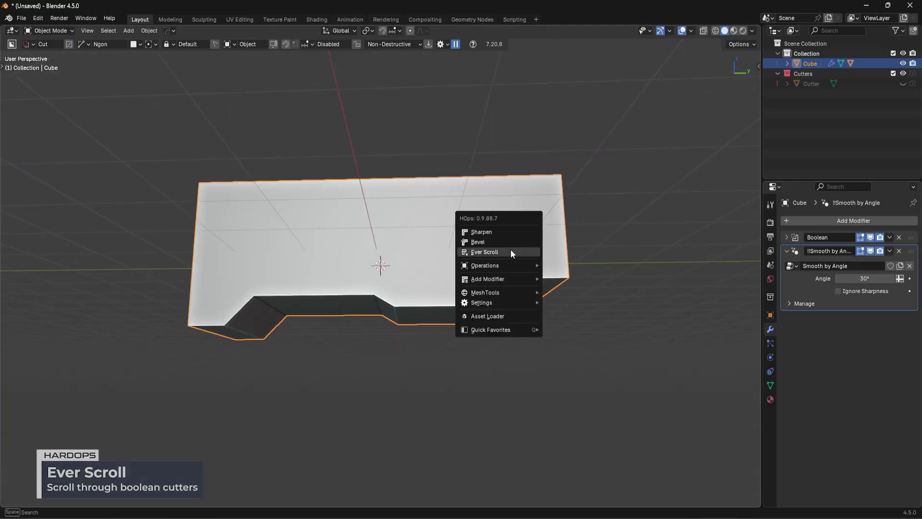
left_click(511, 250)
left_click(517, 257)
middle_click_drag(524, 264, 564, 307)
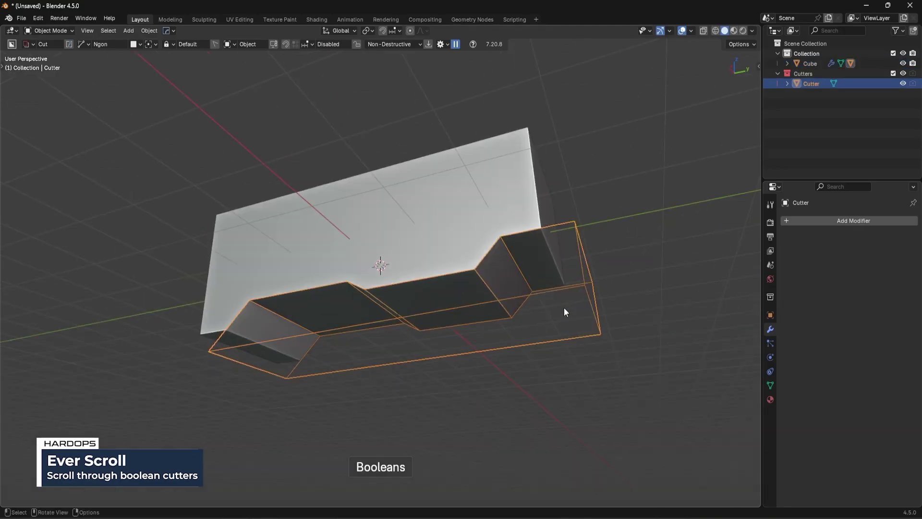
key("g")
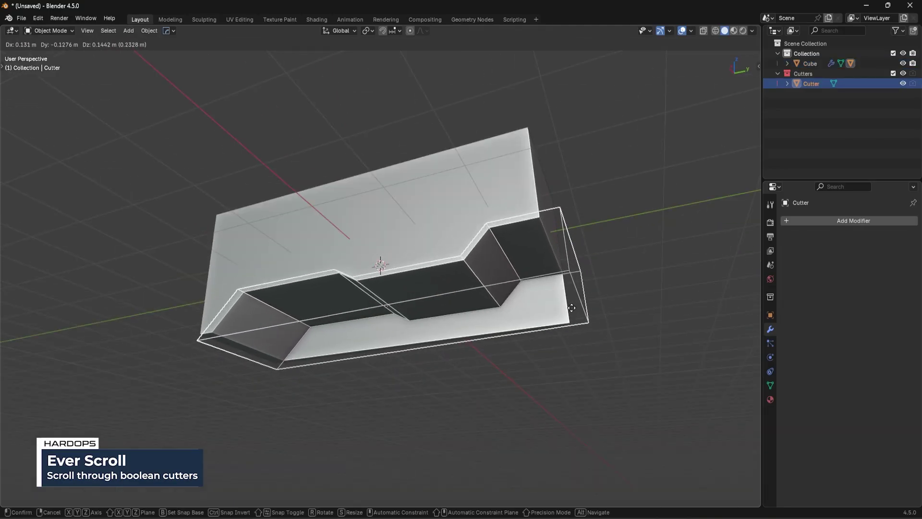
left_click(572, 313)
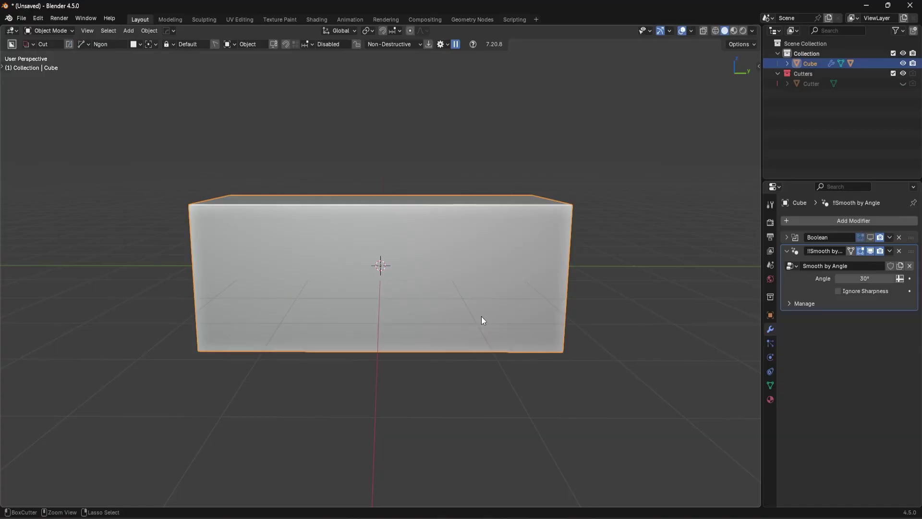
middle_click_drag(430, 210, 404, 91)
Set BoxCutter to Destructive and cut a stepped notch into the cube's bottom edge in Right view
left_click(381, 44)
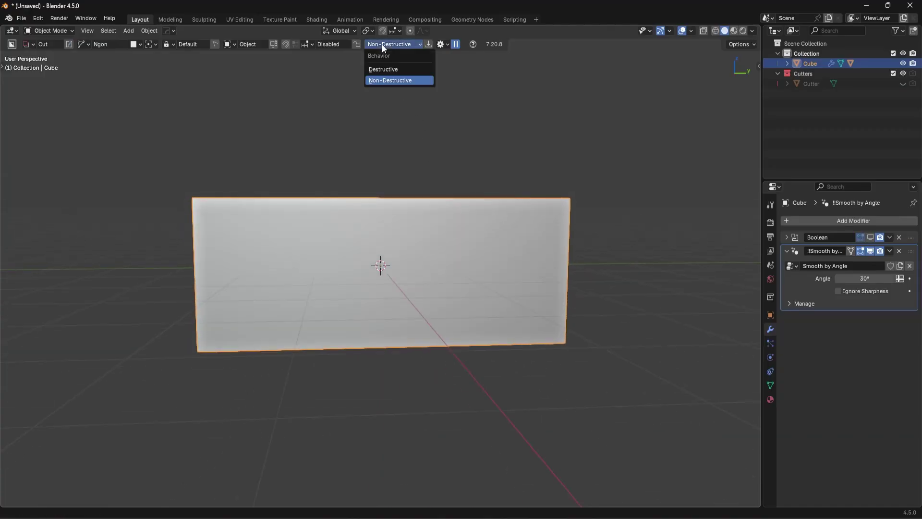
left_click(401, 70)
key("KP_3")
left_click(267, 322)
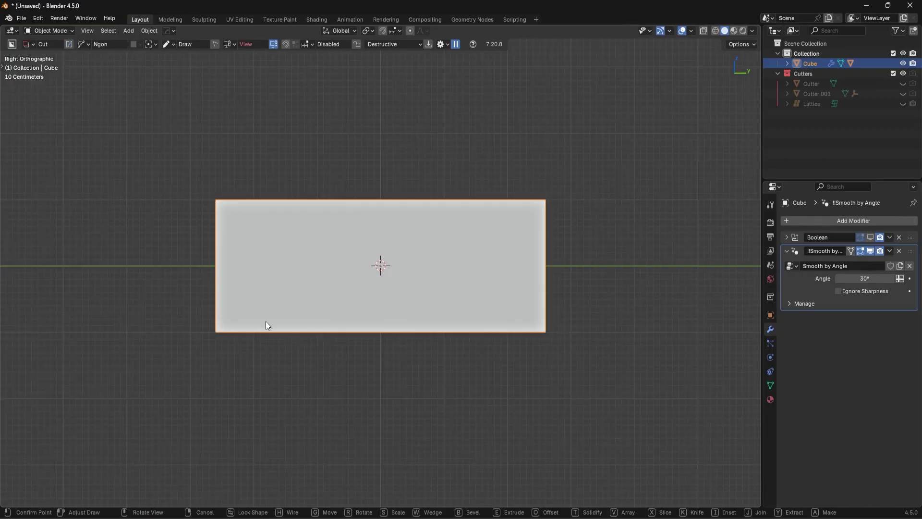
left_click(282, 305)
left_click(374, 307)
left_click(386, 319)
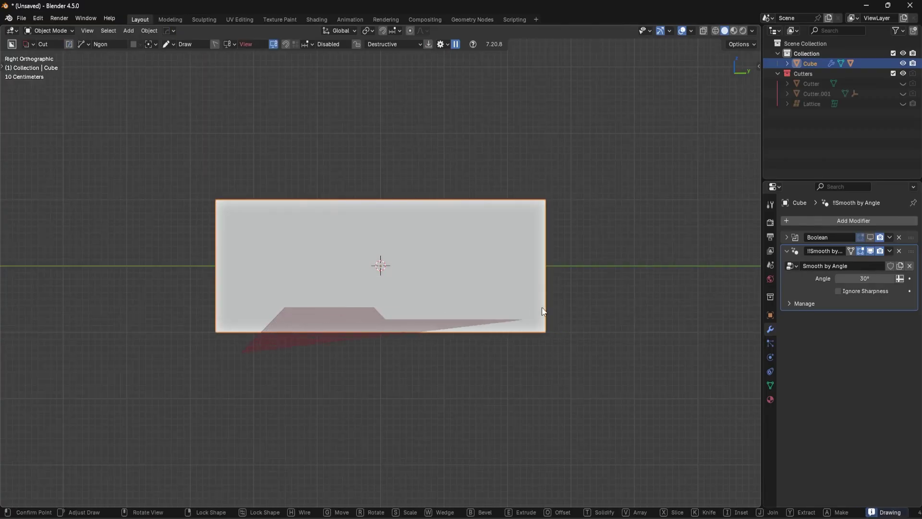
left_click(561, 343)
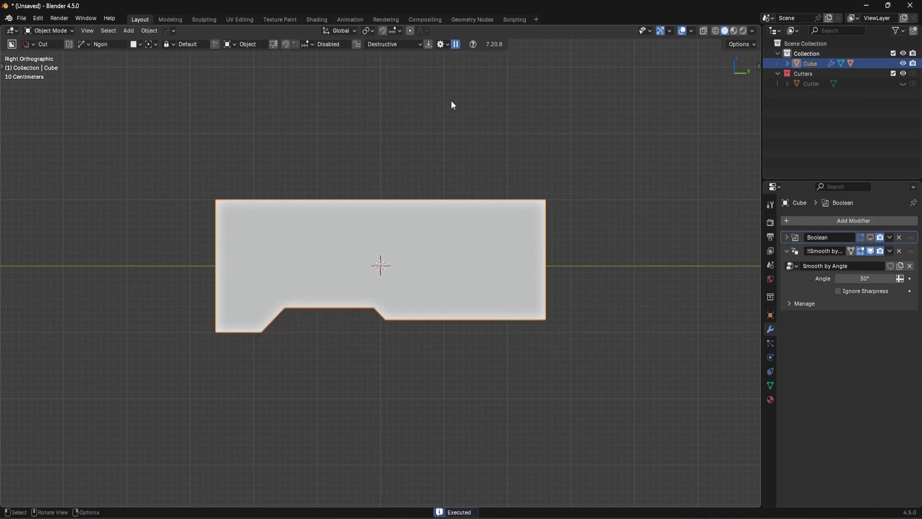
Inspect the notched cube's mesh in Edit Mode, then return to Object Mode
key("Tab")
middle_click_drag(405, 335, 376, 315)
key("Tab")
Select the leftover Cutter via HardOps Ever Scroll and move it over the cube's lower part
key("q")
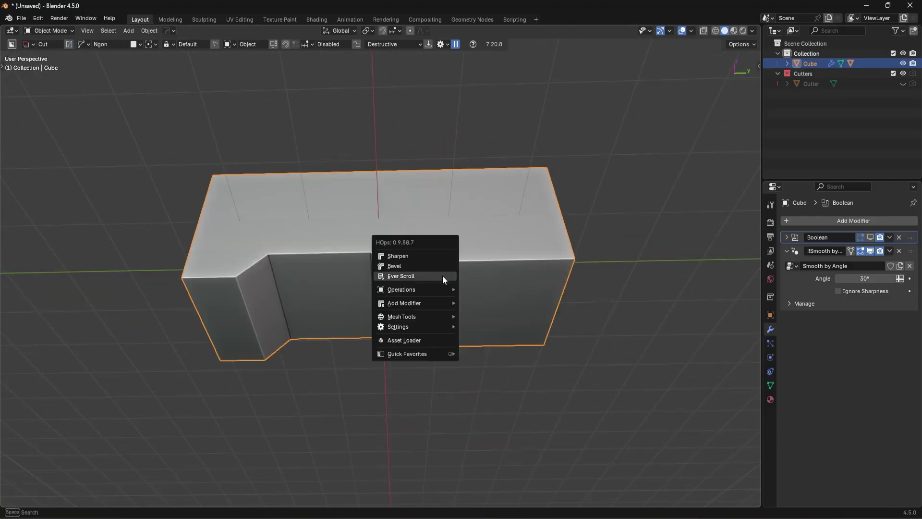
left_click(442, 275)
left_click(428, 288)
key("g")
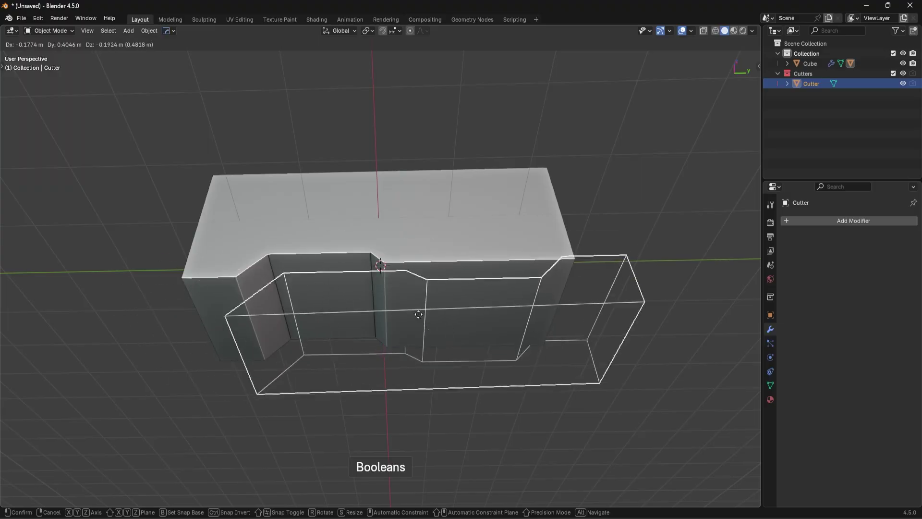
left_click(434, 287)
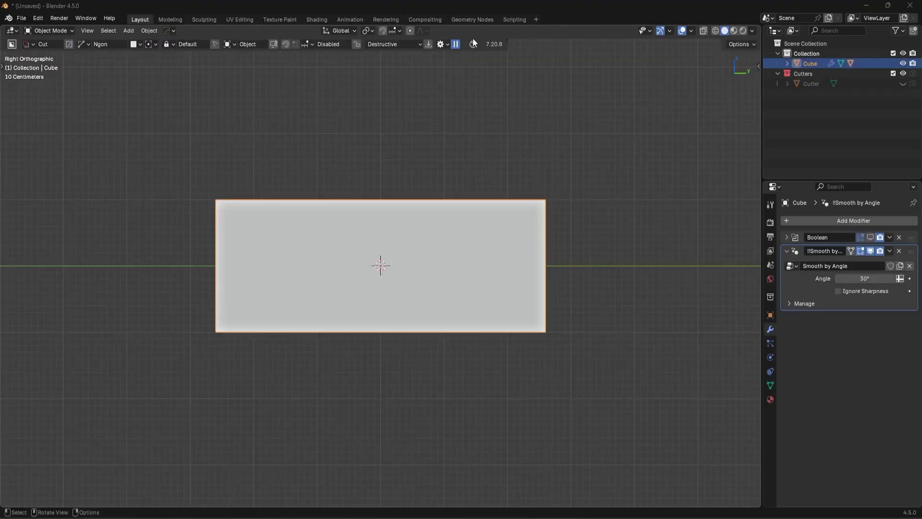
Switch BoxCutter behaviour to Non-Destructive, delete the cube's Boolean modifier, and recheck the Behavior setting
left_click(396, 44)
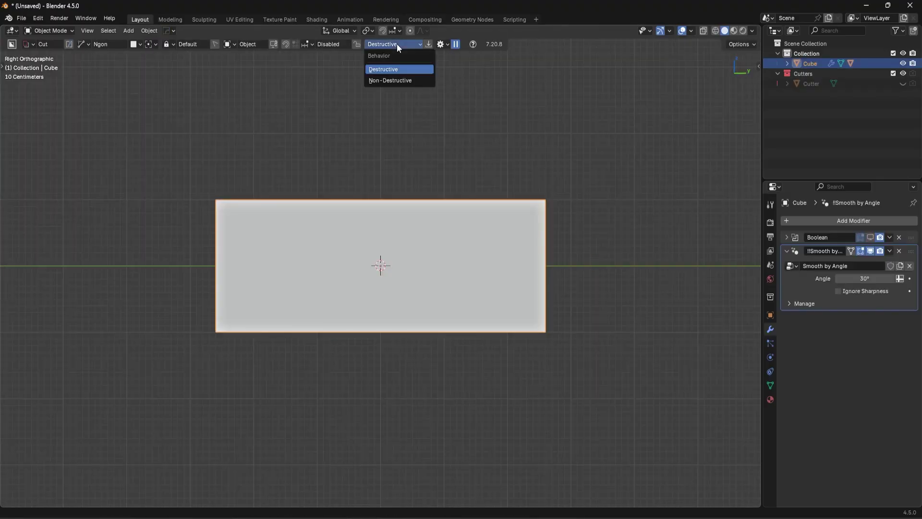
left_click(401, 80)
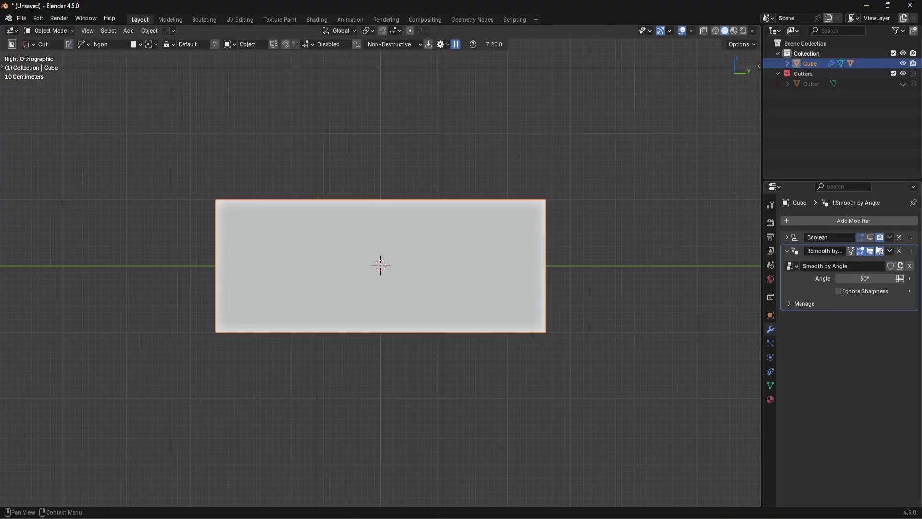
left_click(899, 237)
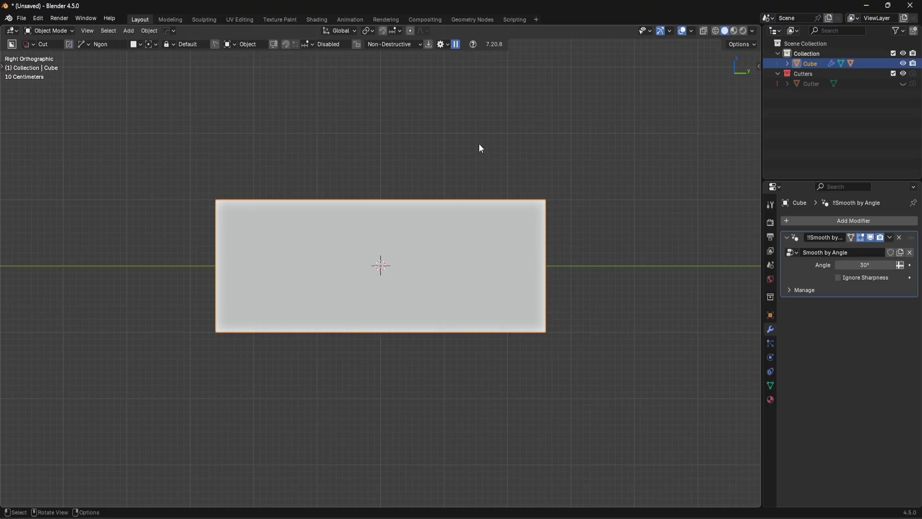
left_click(408, 45)
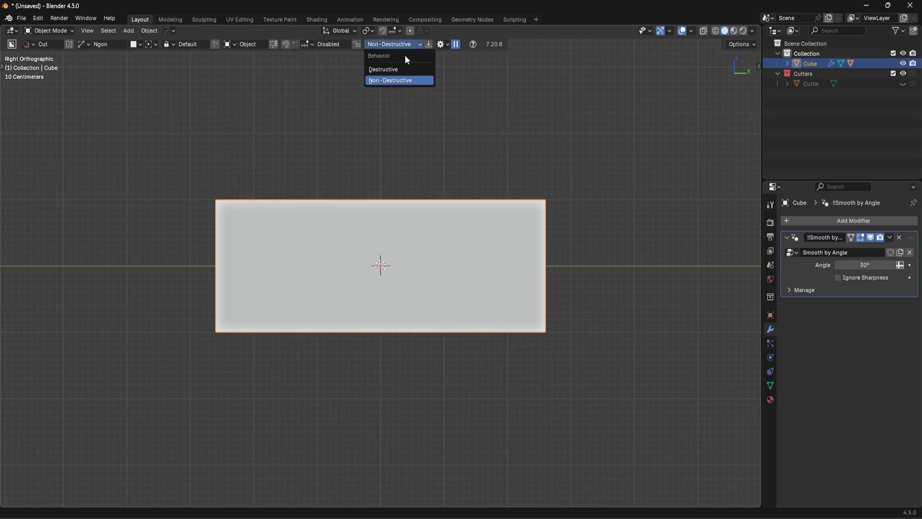
left_click(394, 80)
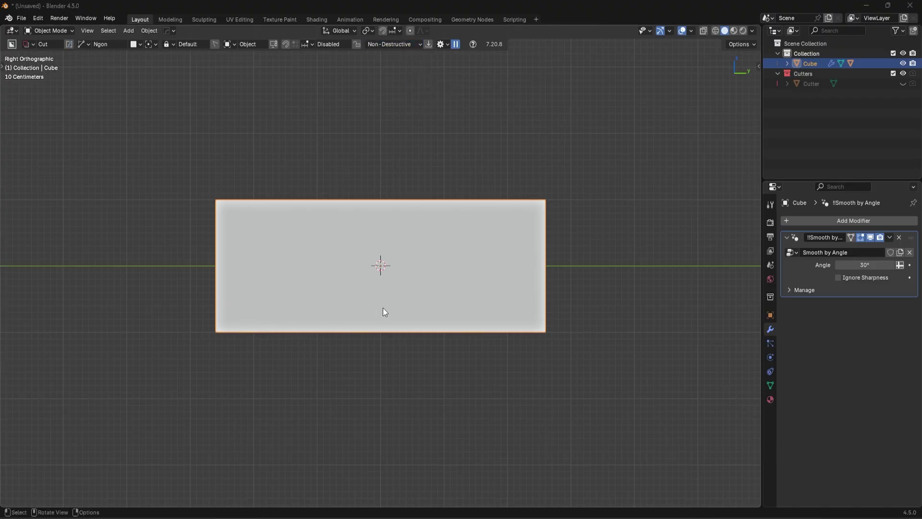
Draw a seven-point stepped Ngon profile across the cube's bottom, extrude it, and confirm the cut
left_click(228, 351)
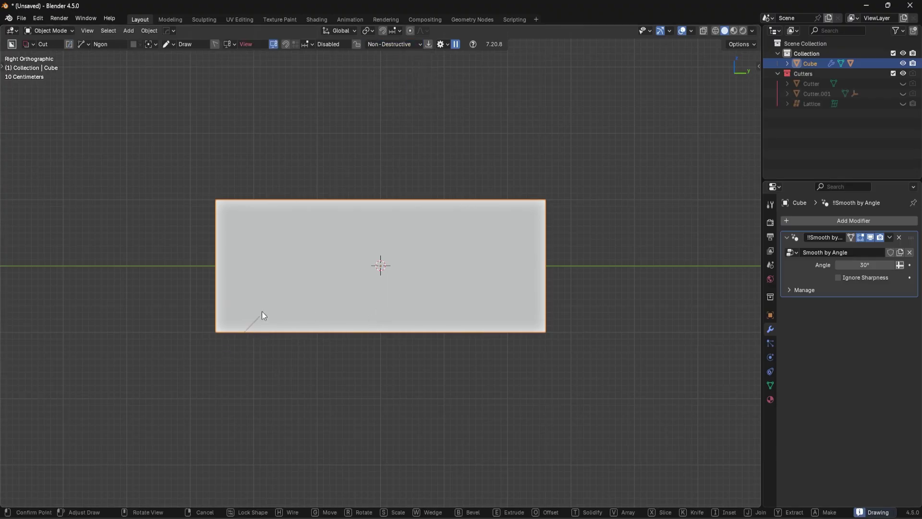
left_click(265, 310)
left_click(344, 312)
left_click(362, 323)
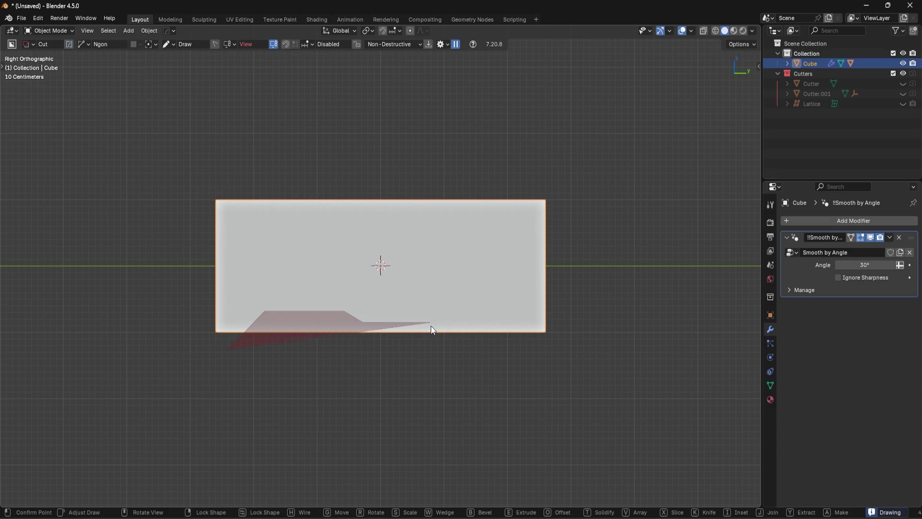
left_click(431, 323)
left_click(483, 267)
left_click(575, 267)
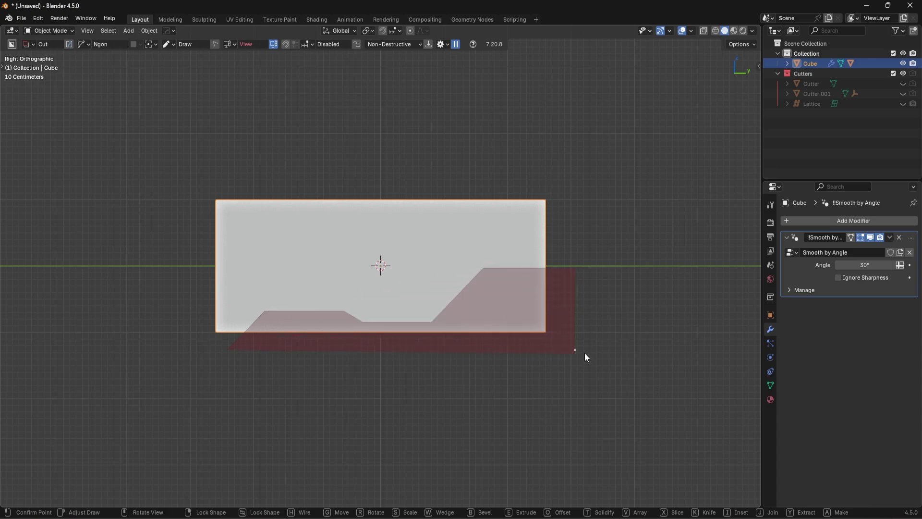
right_click(584, 353)
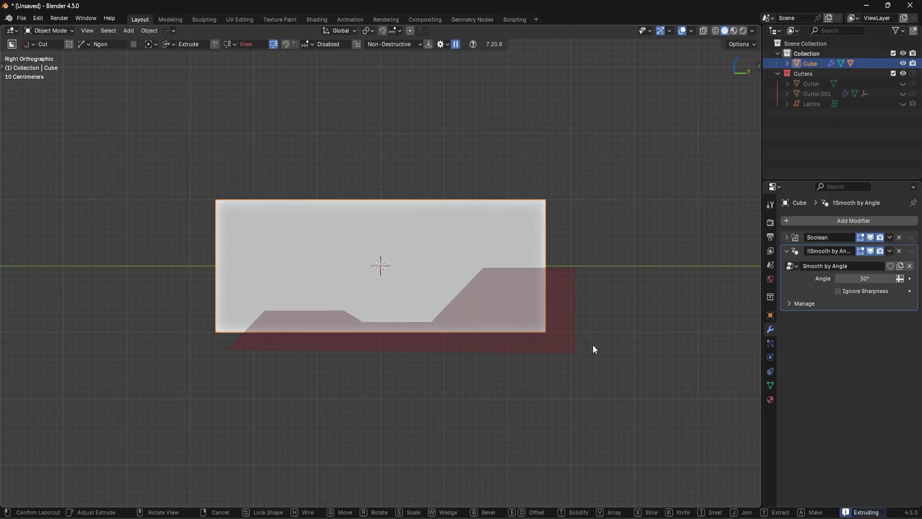
middle_click_drag(592, 344, 452, 338)
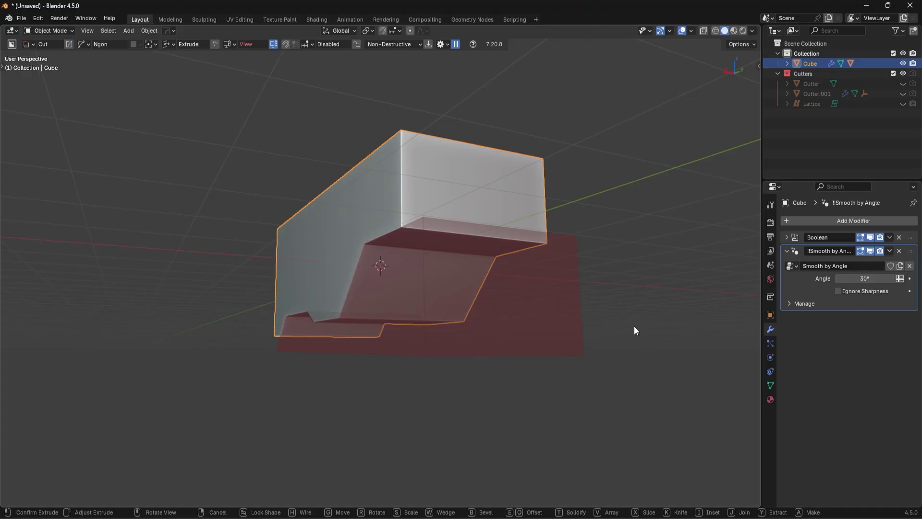
left_click(380, 318)
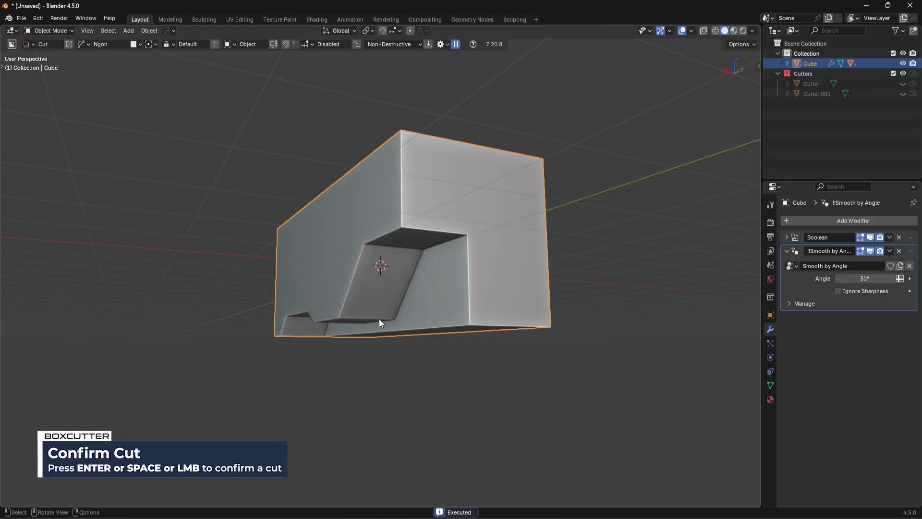
middle_click_drag(390, 328, 479, 301)
Keep behaviour Non-Destructive and toggle the Boolean modifier's viewport visibility off and on
left_click(396, 44)
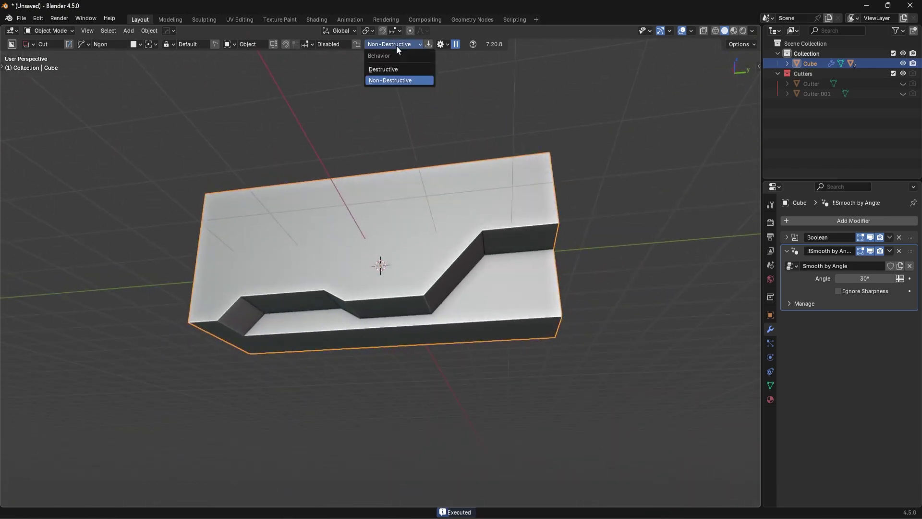
left_click(393, 83)
middle_click_drag(494, 269, 509, 327)
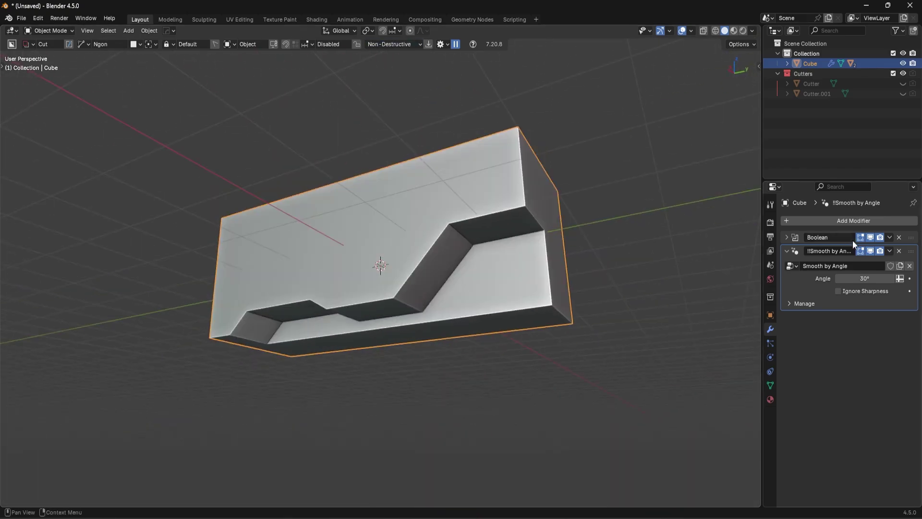
left_click(870, 238)
left_click(872, 238)
Select the stepped cut's Cutter.001, delete it, and restore it with Ctrl+Z
right_click(479, 260)
left_click(474, 265)
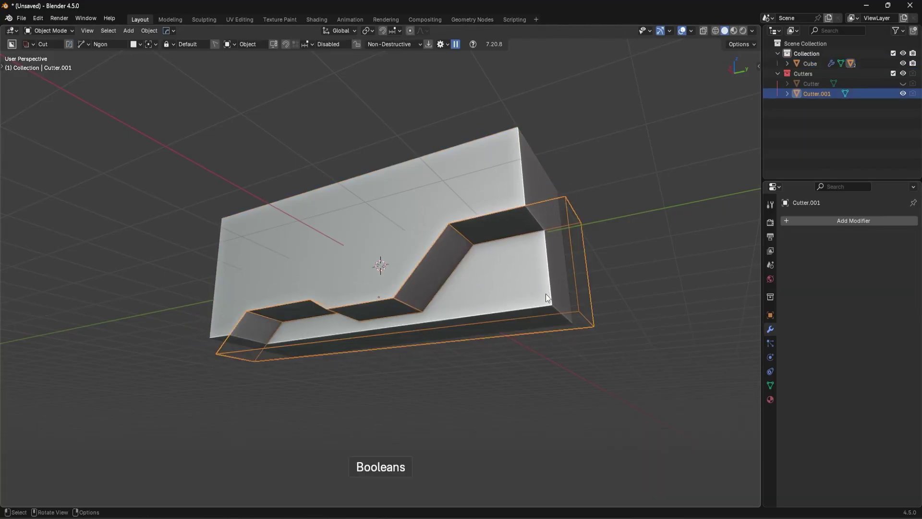
key("Delete")
key("ctrl+z")
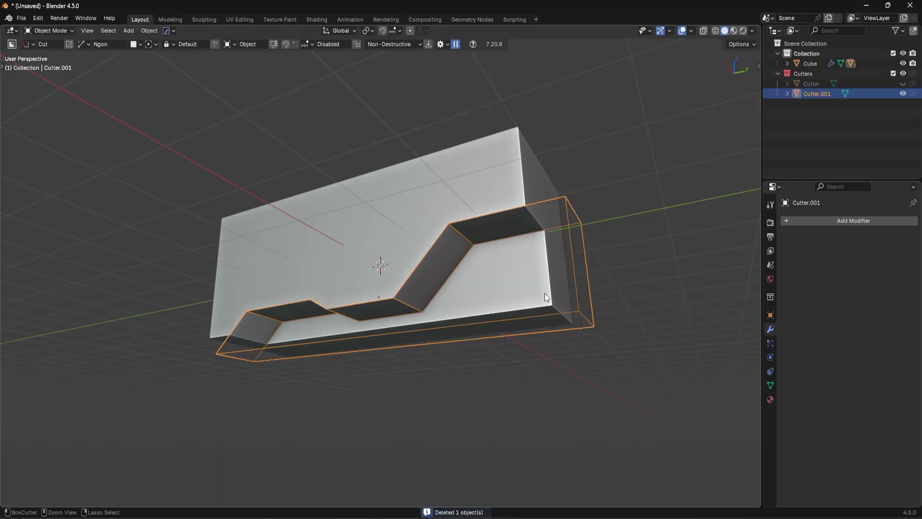
Reselect the cube, use the Boolean modifier's dropdown, and place the first point of a new Ngon cut
left_click(540, 245)
left_click(889, 237)
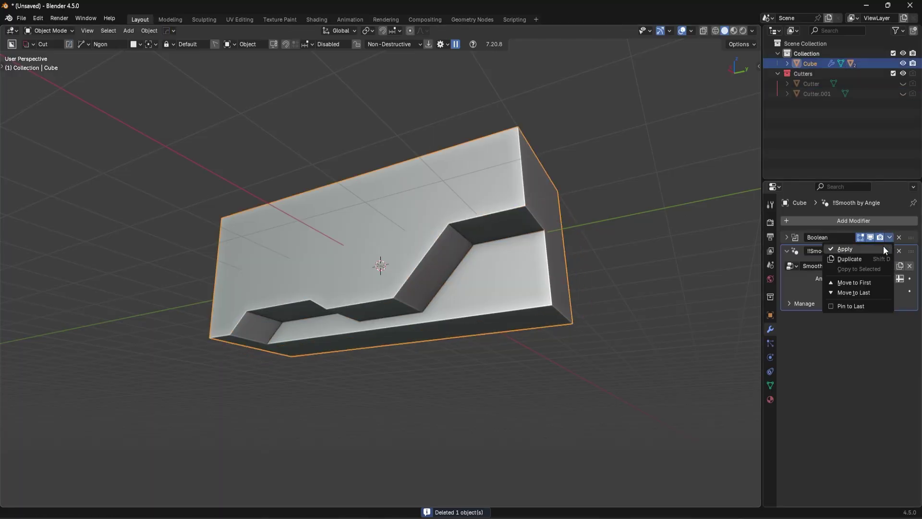
left_click(883, 246)
key("Tab")
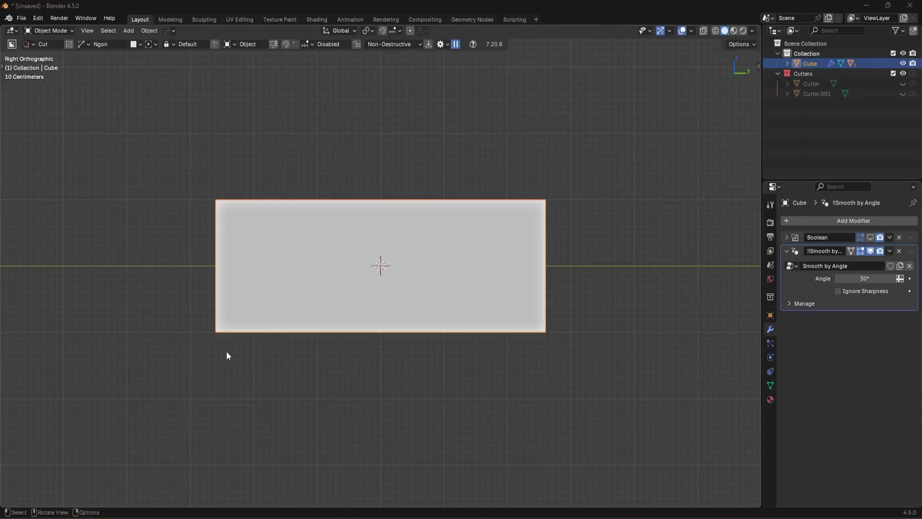
left_click(250, 330)
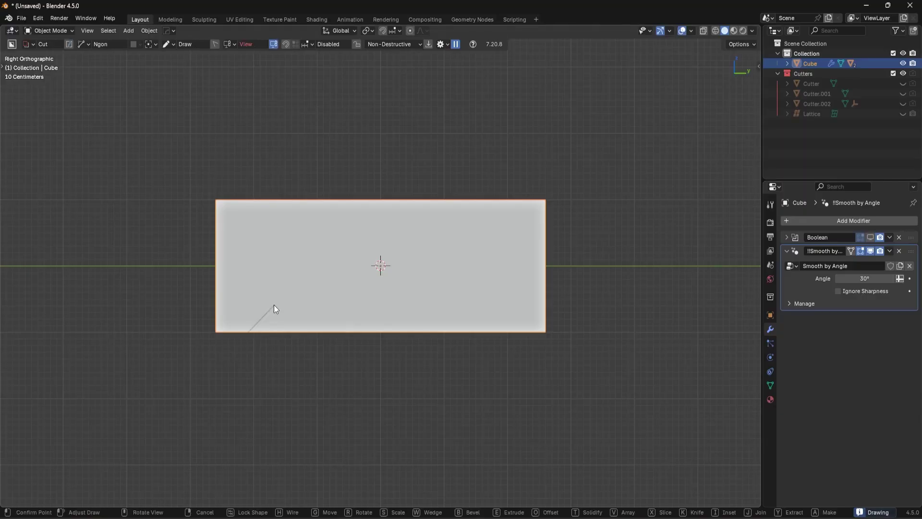
Outline a six-point Ngon notch profile along the cube's bottom edge and bevel its corners
left_click(273, 305)
left_click(341, 304)
left_click(355, 319)
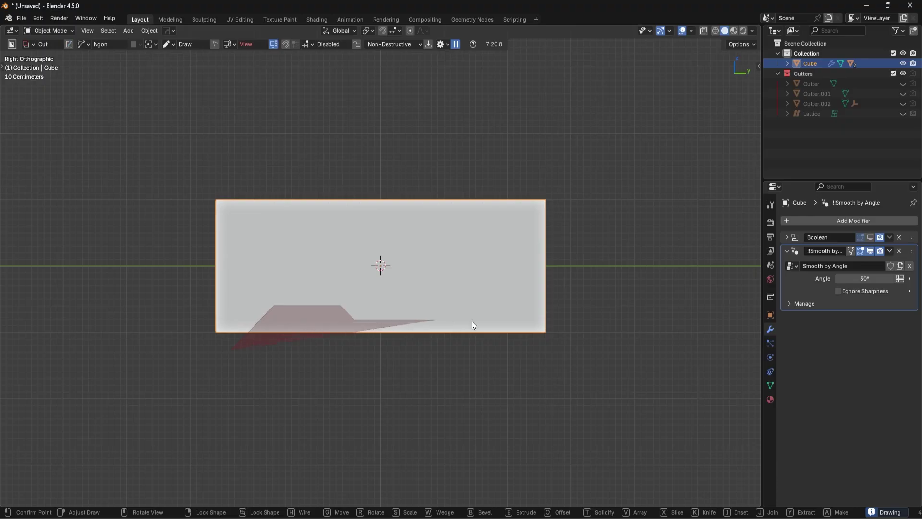
left_click(484, 319)
left_click(517, 287)
left_click(585, 286)
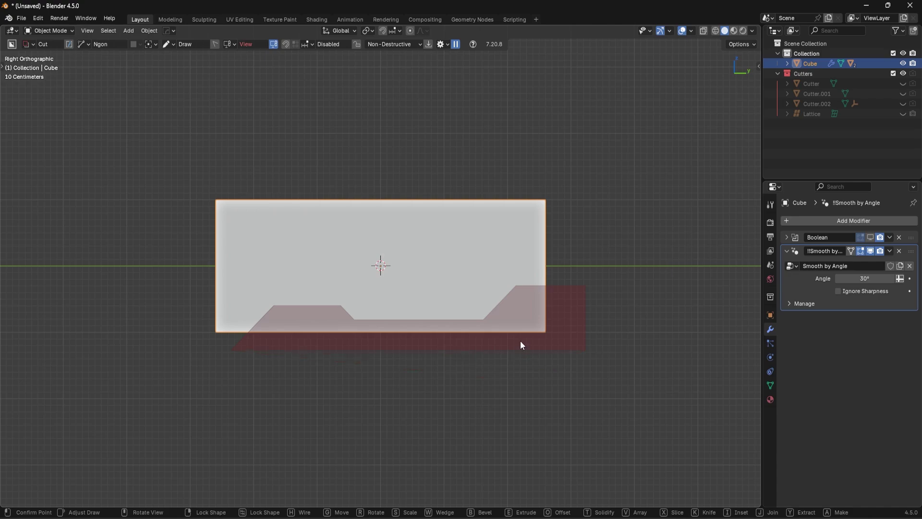
key("b")
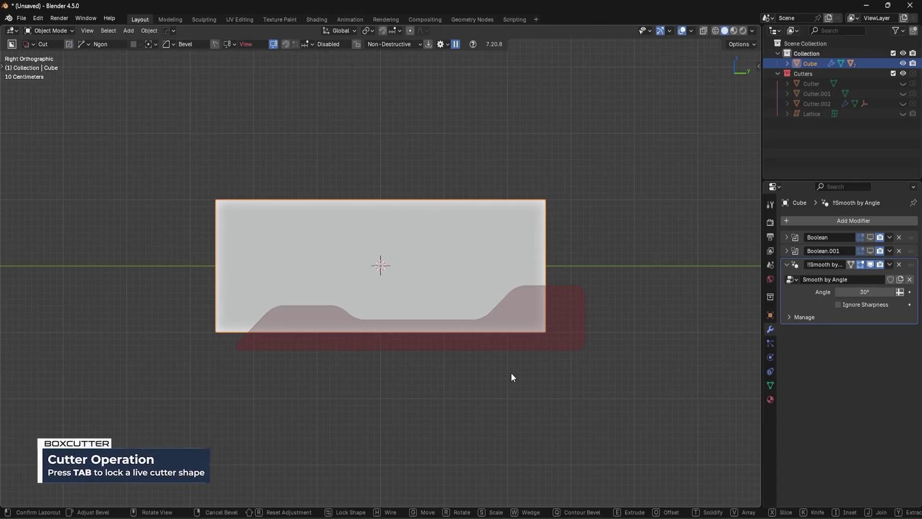
Lock the cutter shape and drag three of its points to refine the notch outline
key("Tab")
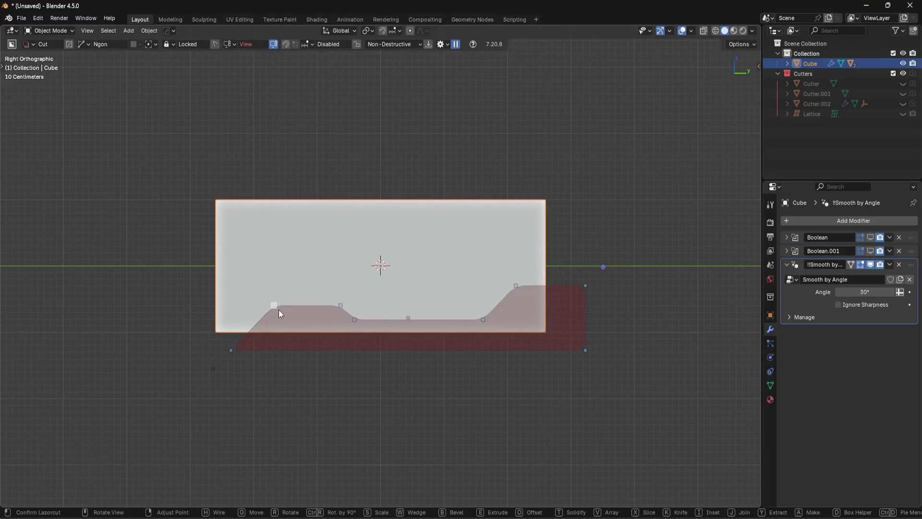
mouse_move(275, 306)
left_mouse_down()
mouse_move(244, 304)
mouse_move(257, 304)
mouse_move(281, 277)
mouse_move(258, 250)
mouse_move(257, 306)
left_mouse_up()
mouse_move(343, 307)
left_mouse_down()
mouse_move(311, 306)
mouse_move(365, 318)
left_mouse_up()
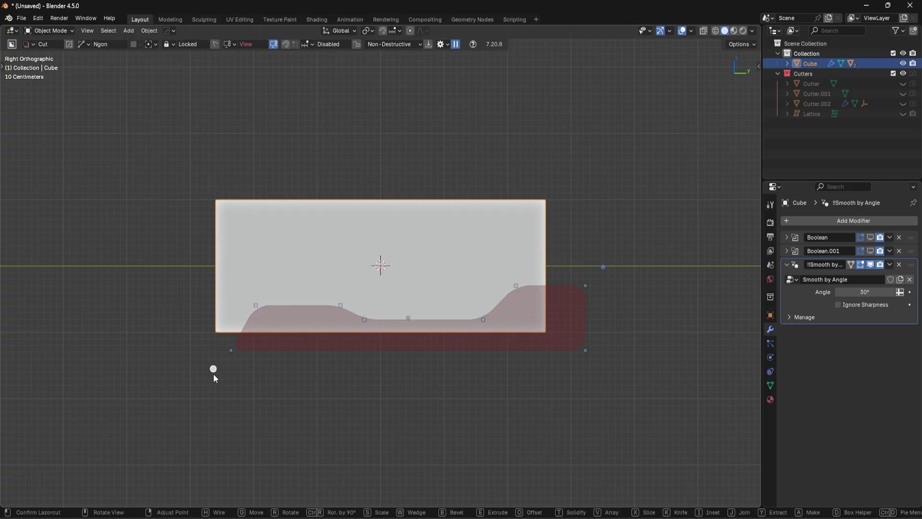
mouse_move(214, 370)
left_mouse_down()
mouse_move(199, 385)
mouse_move(214, 377)
mouse_move(158, 395)
mouse_move(218, 363)
left_mouse_up()
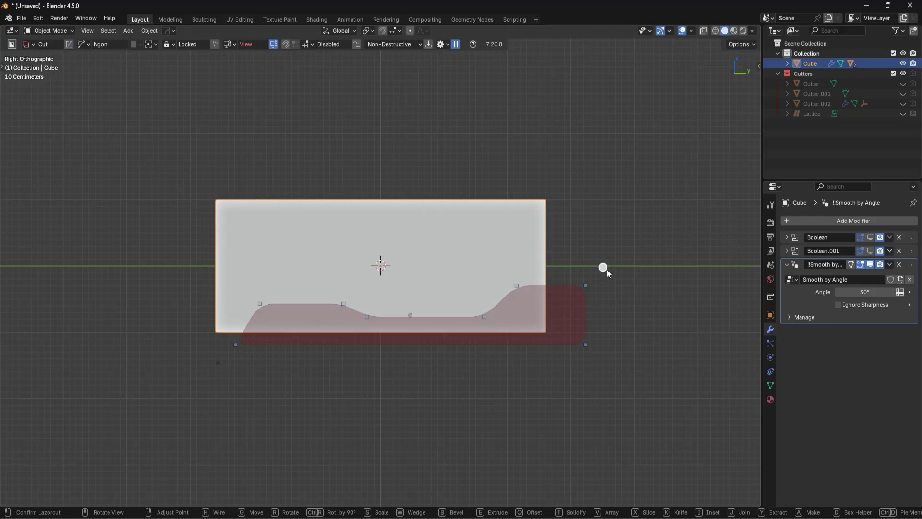
Set the chamfer segment count on the cutter's corners
key("b")
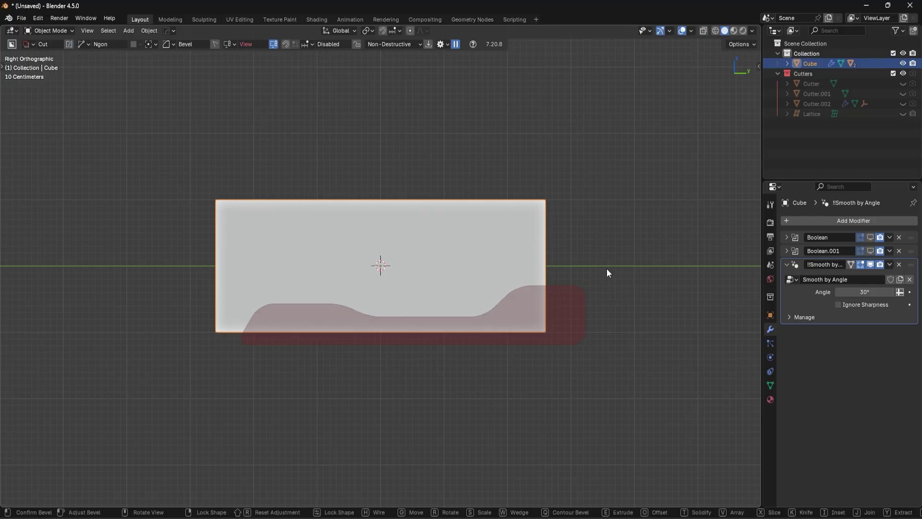
scroll(599, 292, "down", 3)
scroll(594, 293, "down", 2)
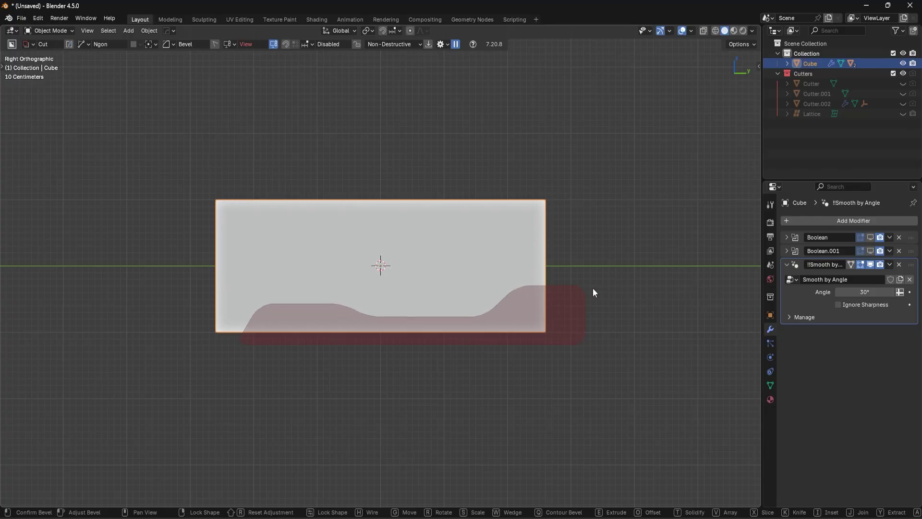
scroll(596, 292, "up", 2)
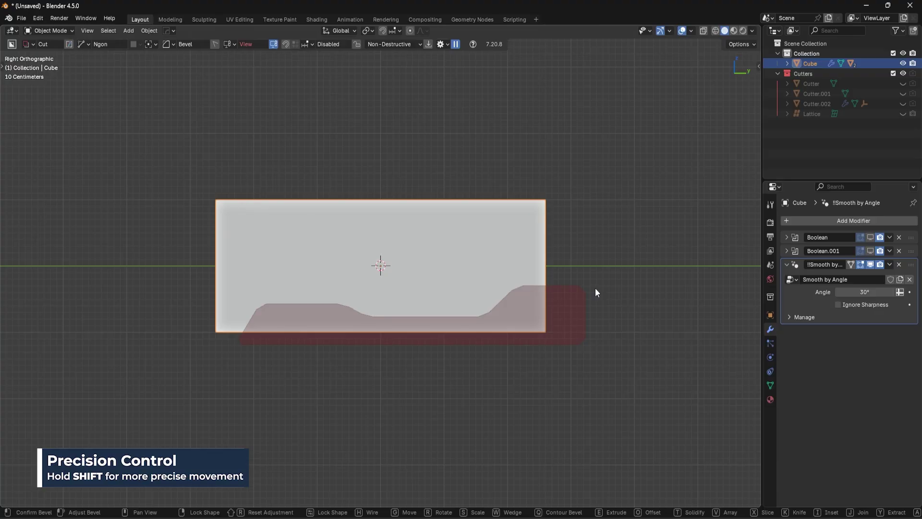
scroll(593, 292, "down", 2)
scroll(600, 289, "up", 2)
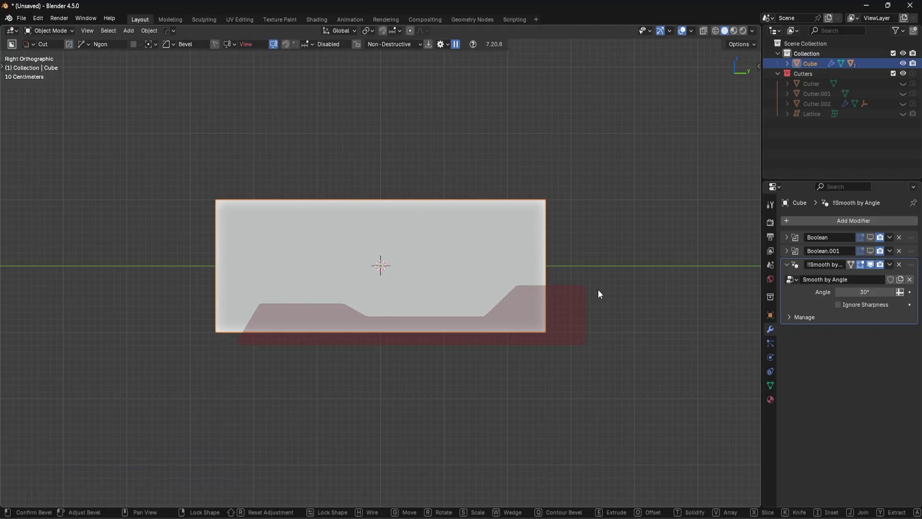
scroll(599, 293, "up", 2)
left_click(599, 291)
Resize the corner chamfers and confirm the stepped notch profile
scroll(481, 343, "up", 3)
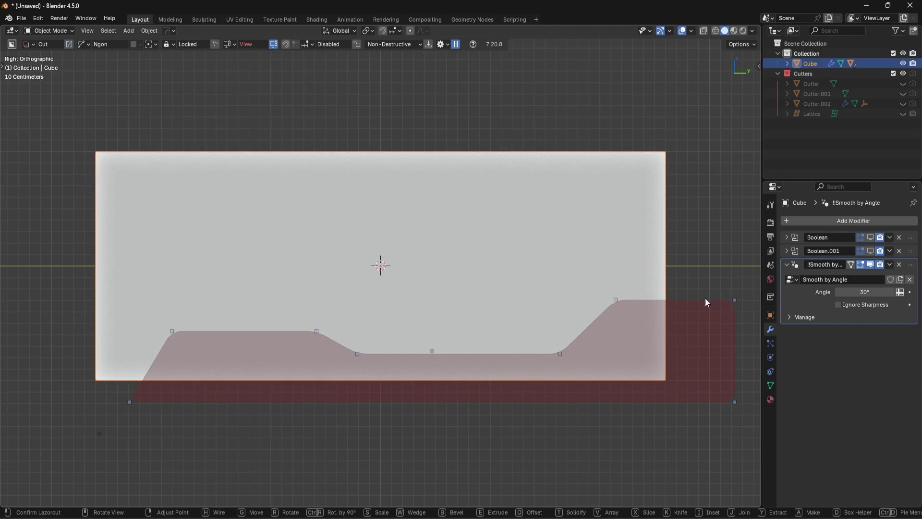
key("b")
middle_click_drag(655, 256, 601, 228, "shift")
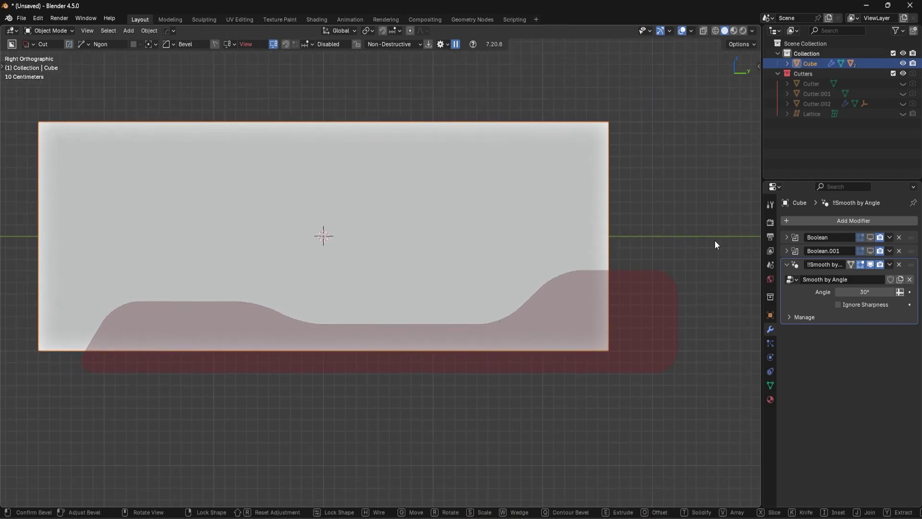
scroll(710, 240, "down", 3)
scroll(710, 240, "up", 3)
scroll(710, 240, "down", 3)
left_click(710, 241)
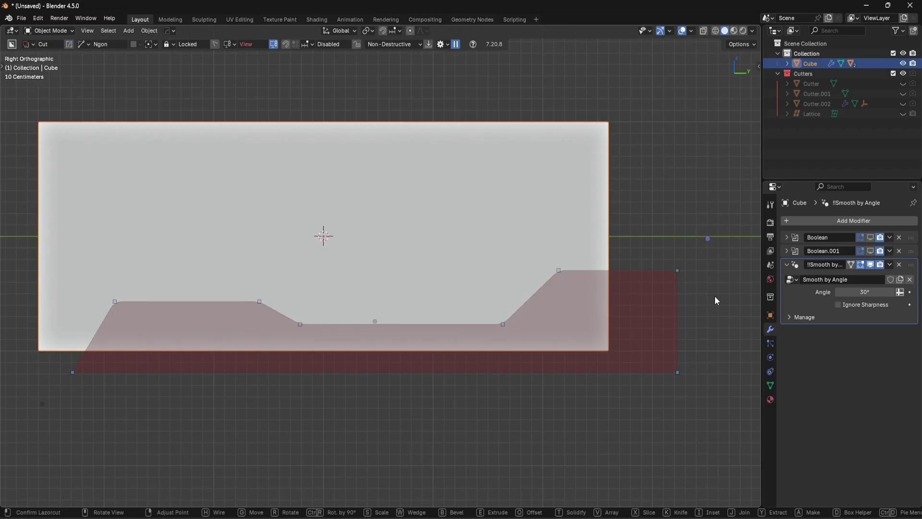
Apply the notch cut and select Cutter.002 with Ever Scroll from the Q menu
left_click(715, 296)
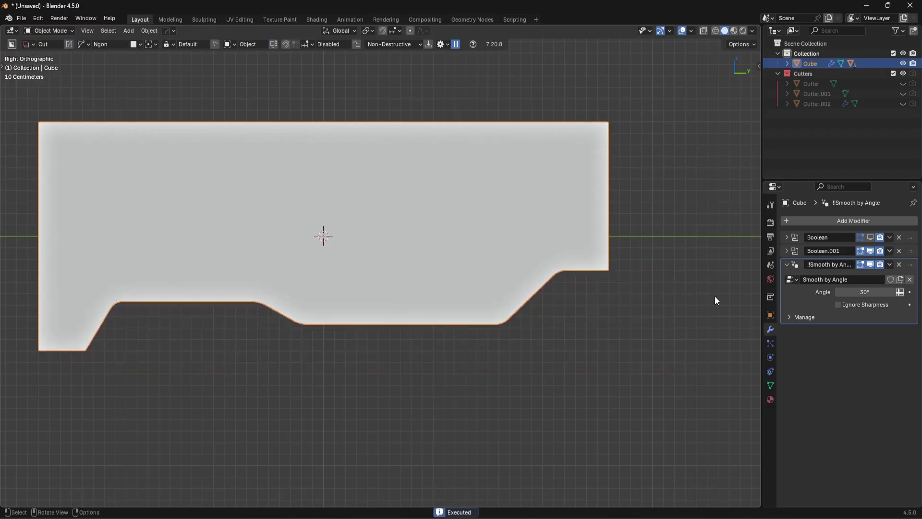
middle_click_drag(715, 296, 514, 291)
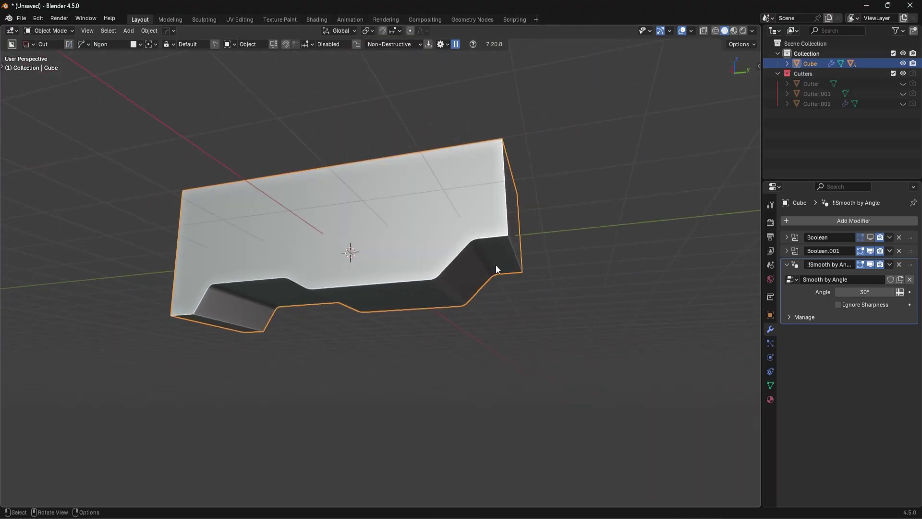
key("q")
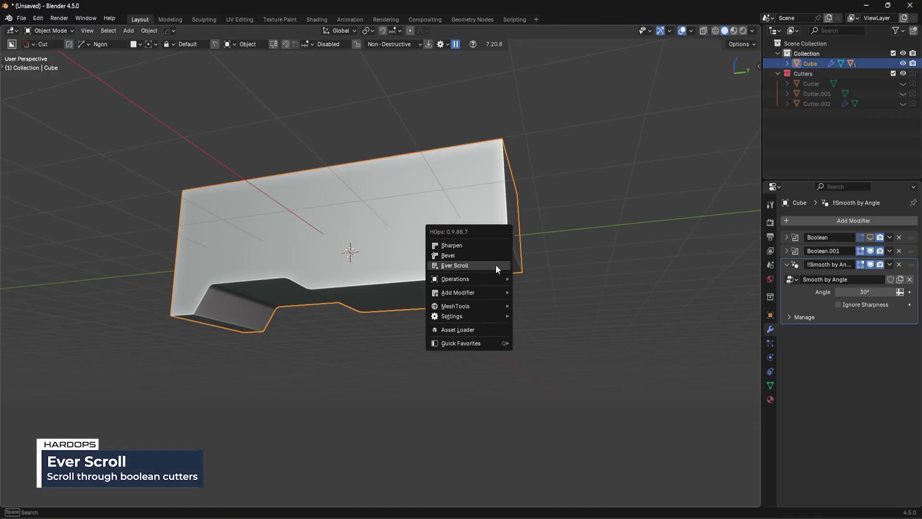
left_click(496, 264)
scroll(495, 265, "down", 1)
middle_click_drag(496, 264, 553, 316)
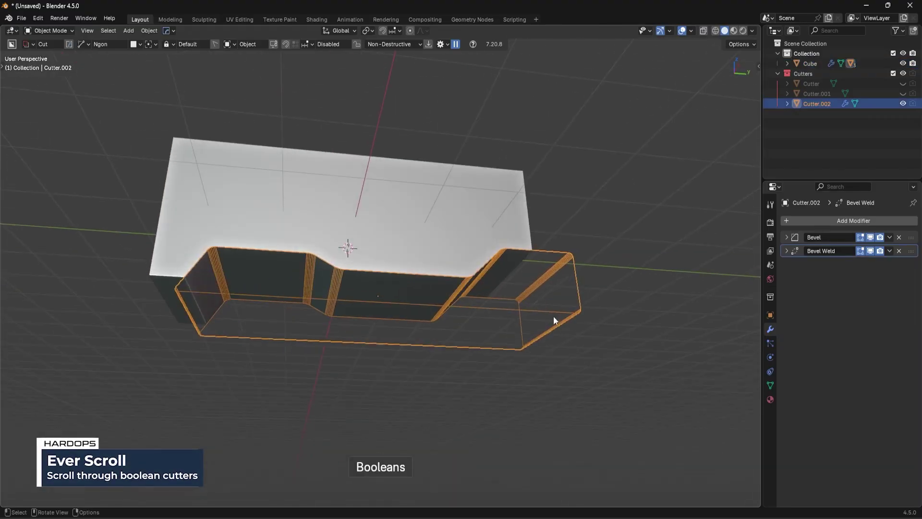
Set Cutter.002's Bevel modifier to an 8.457 m amount with 8 segments
left_click(786, 237)
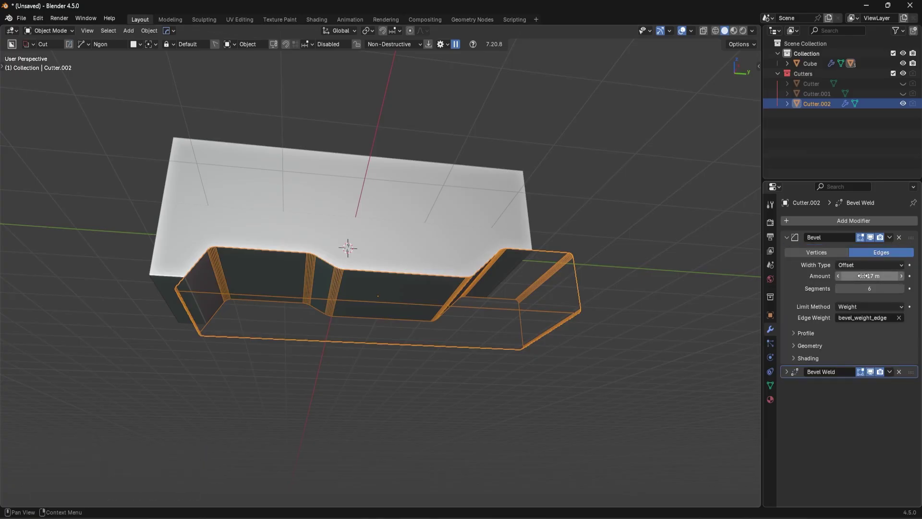
middle_click_drag(630, 304, 636, 283, "shift")
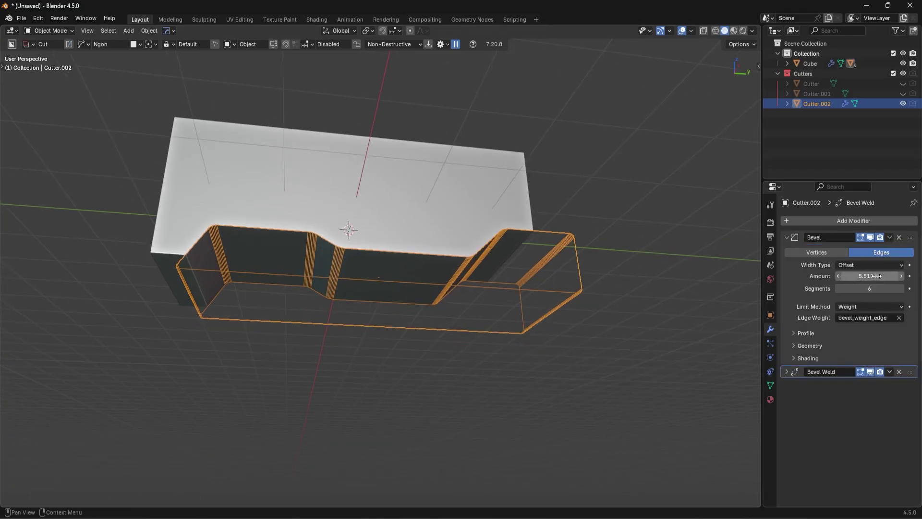
mouse_move(874, 276)
left_mouse_down()
mouse_move(892, 276)
mouse_move(875, 276)
mouse_move(869, 289)
left_mouse_up()
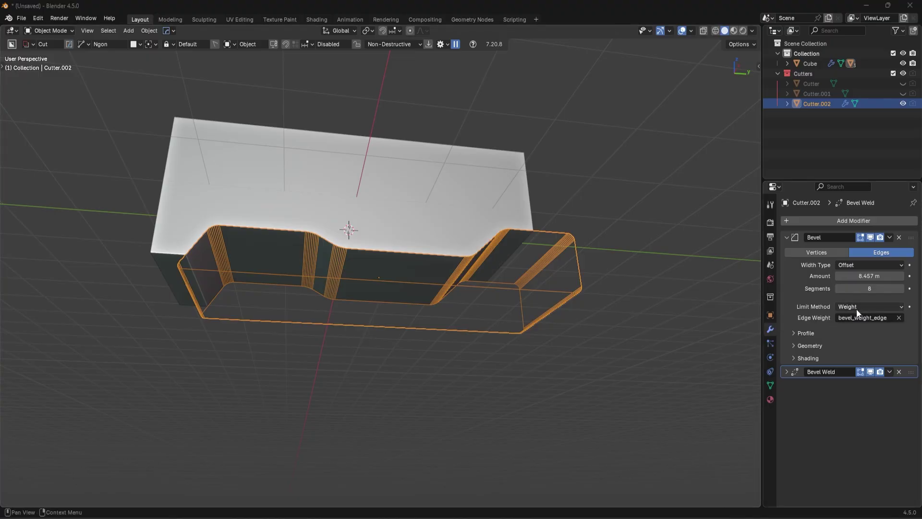
middle_click_drag(599, 308, 541, 304)
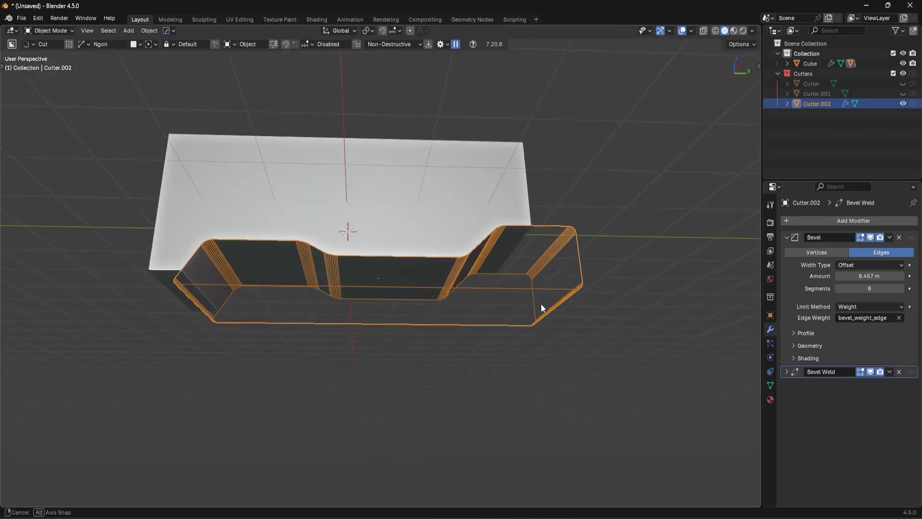
middle_click_drag(474, 323, 543, 304)
Enter Edit Mode on the cutter and open the N side panel's item details
key("Tab")
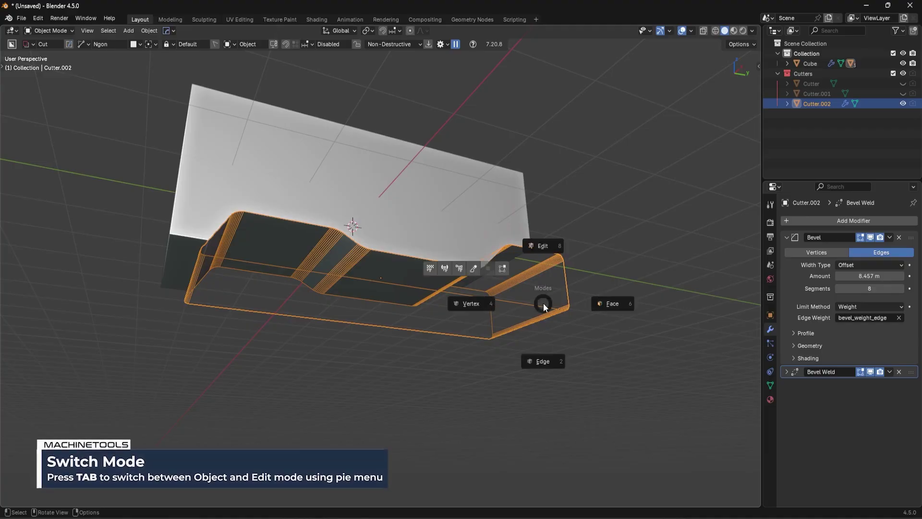
left_click(540, 361)
middle_click_drag(539, 354, 231, 302)
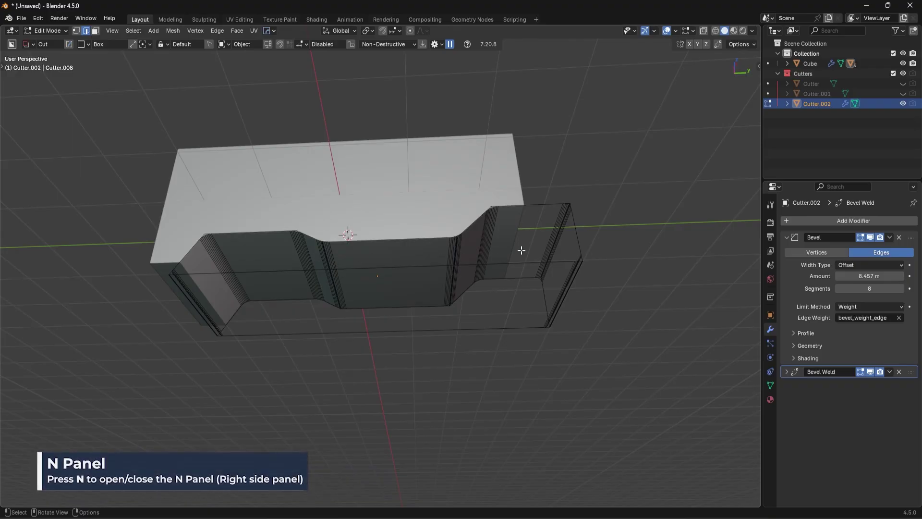
key("n")
left_click(757, 60)
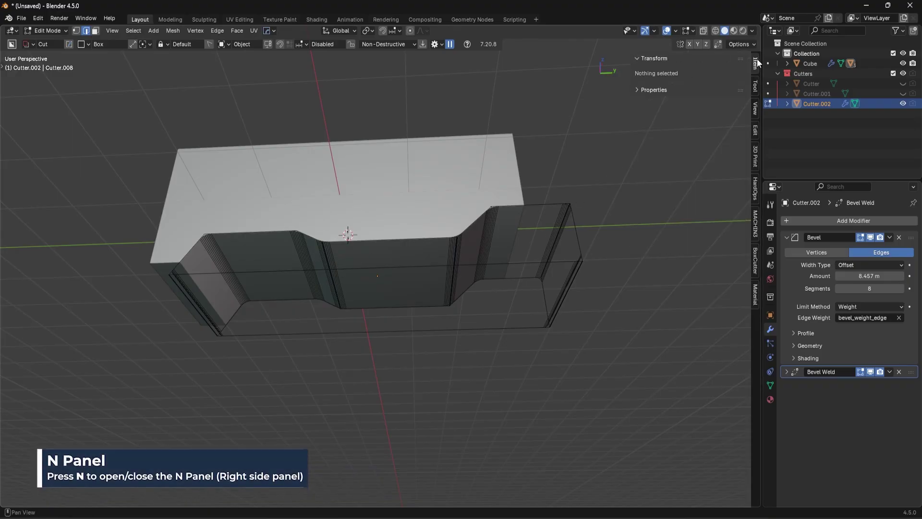
Select a right-side vertical edge and try bevel weights of 0.10 and 0.01
left_click(454, 261)
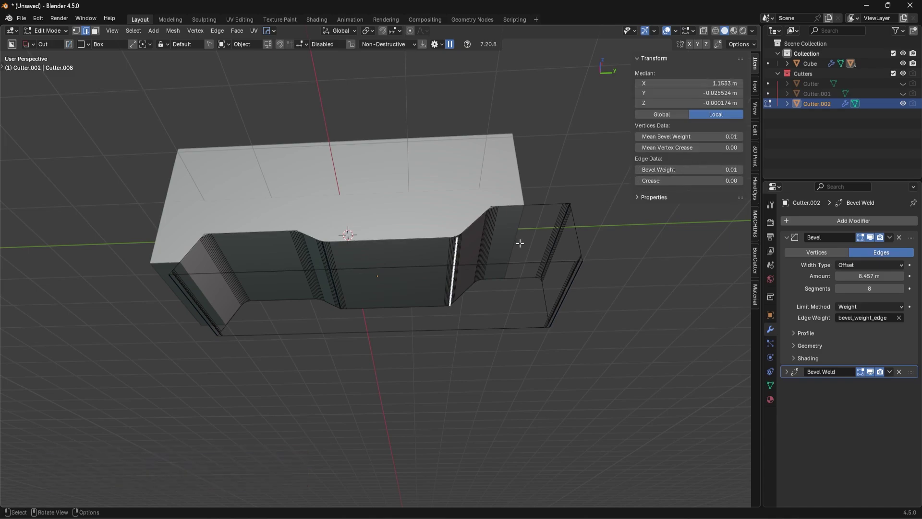
scroll(467, 263, "up", 1)
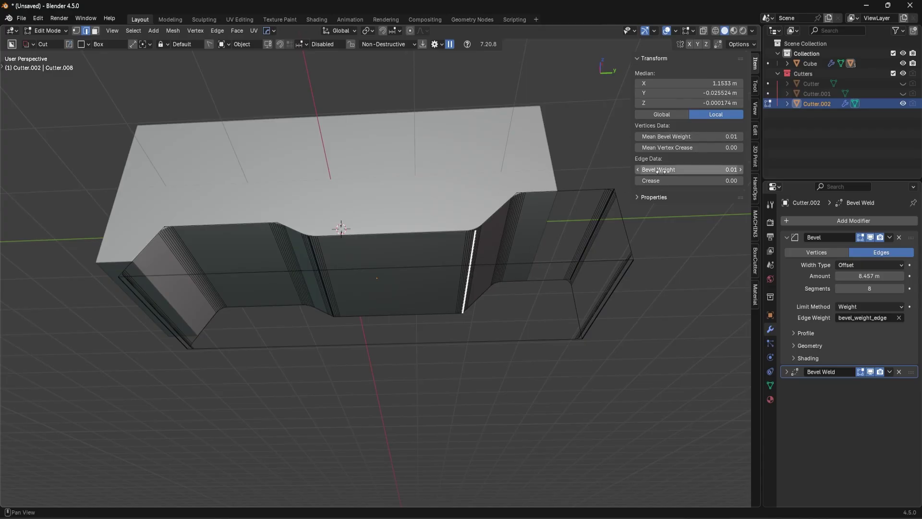
mouse_move(702, 170)
left_mouse_down()
mouse_move(713, 170)
mouse_move(703, 170)
left_mouse_up()
left_click(703, 170)
type("0.1")
key("Return")
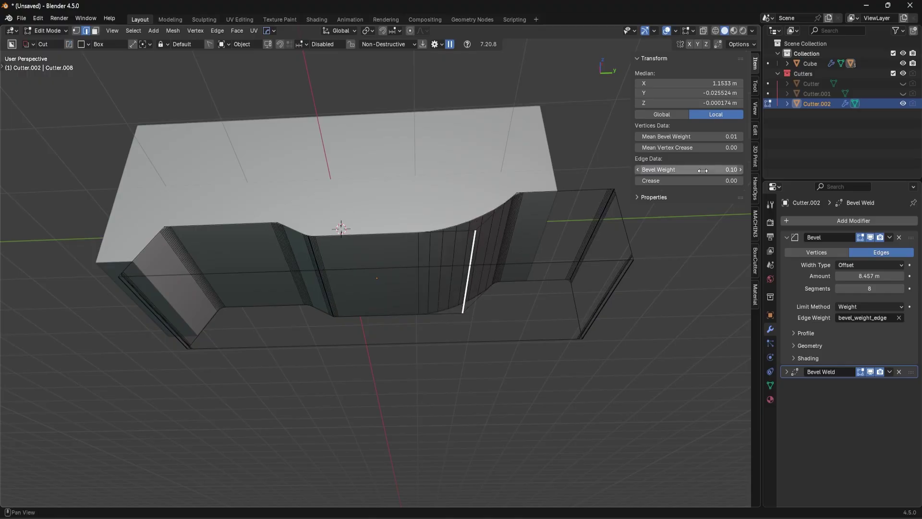
left_click_drag(703, 170, 699, 176)
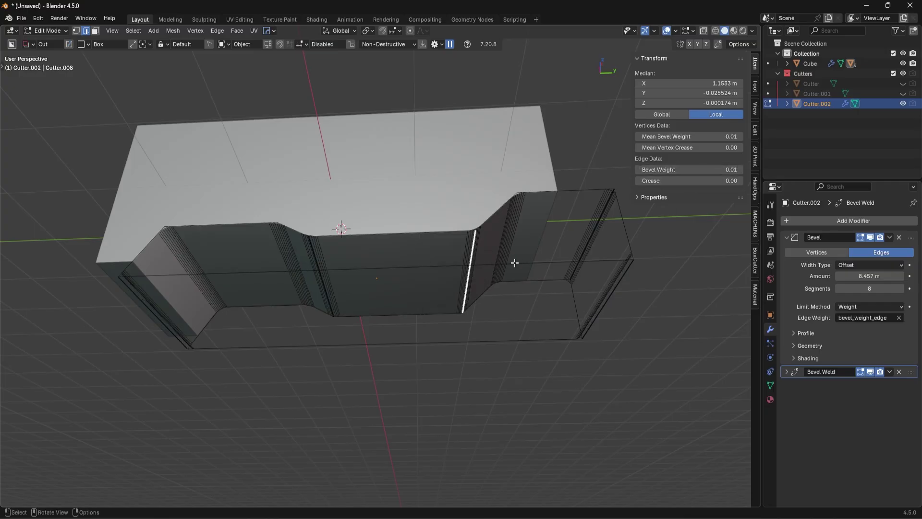
Return to Object Mode and raise the cutter along Z to inspect its beveled underside
middle_click_drag(397, 280, 420, 304)
key("Tab")
middle_click_drag(373, 220, 284, 270)
key("ctrl+z")
key("ctrl+z")
key("ctrl+shift+z")
key("ctrl+shift+z")
middle_click_drag(406, 290, 427, 259)
key("g")
key("z")
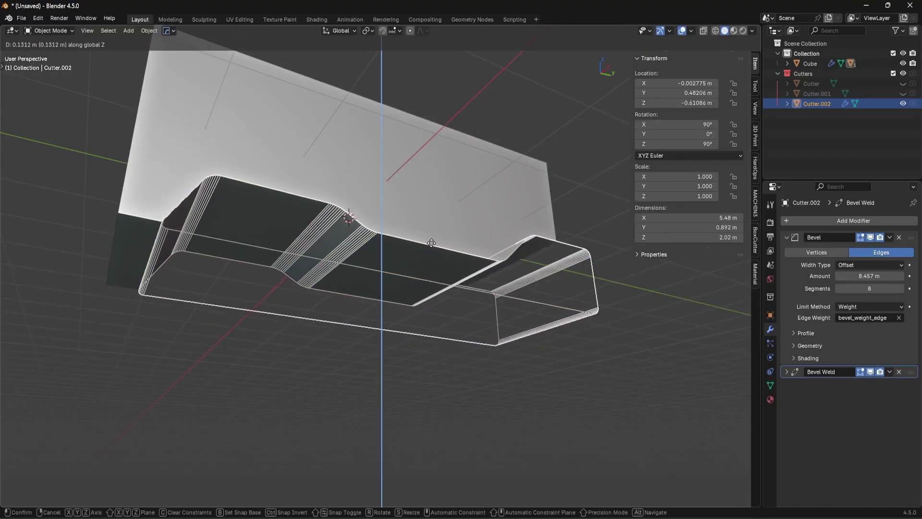
left_click(321, 243)
middle_click_drag(321, 243, 227, 282)
key("h")
key("alt+h")
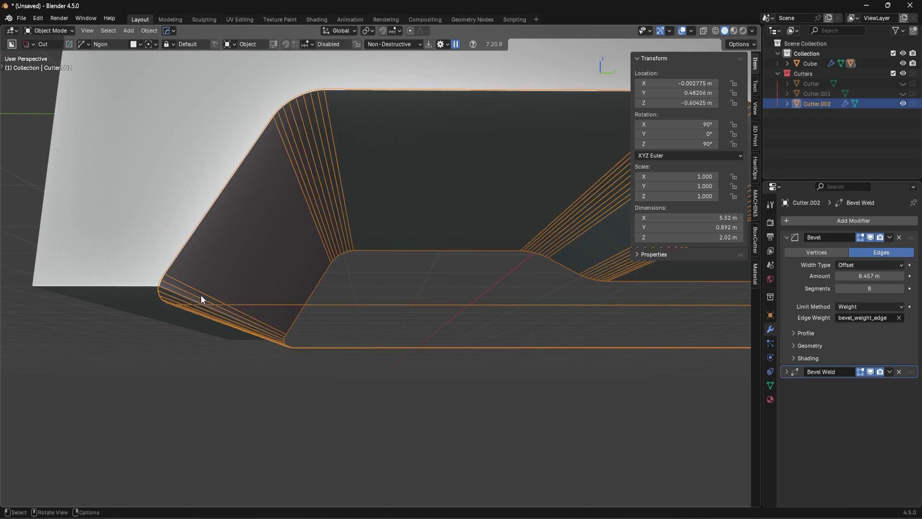
Set the bevel weight of the cutter's two bottom end edges to 0, then leave Edit Mode
key("Tab")
left_click(183, 317)
middle_click_drag(179, 323, 628, 246)
left_click(627, 253, "shift")
scroll(626, 252, "down", 3)
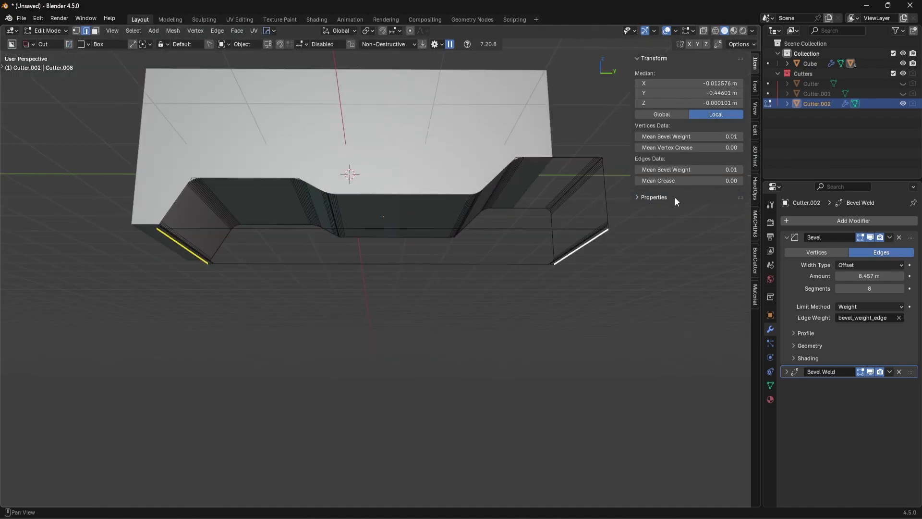
left_click_drag(692, 170, 687, 169)
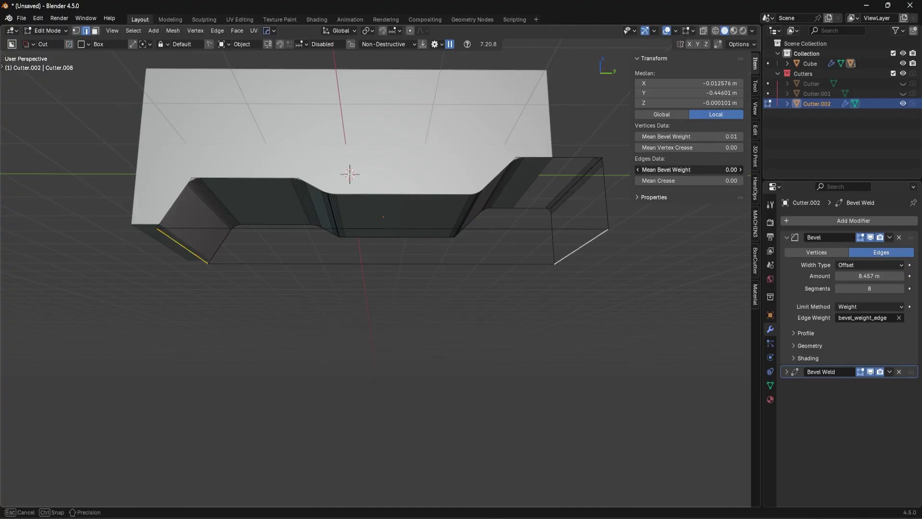
key("Escape")
scroll(313, 257, "up", 6)
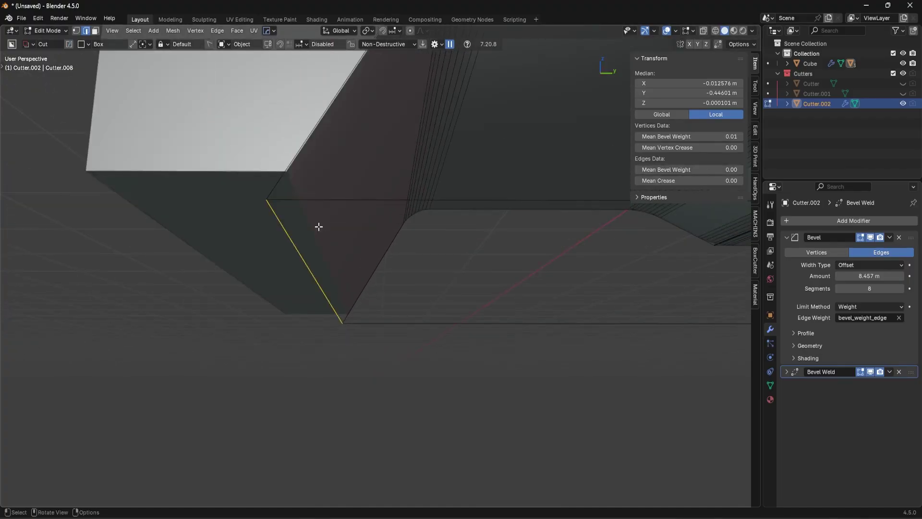
key("ctrl+z")
key("ctrl+shift+z")
key("ctrl+z")
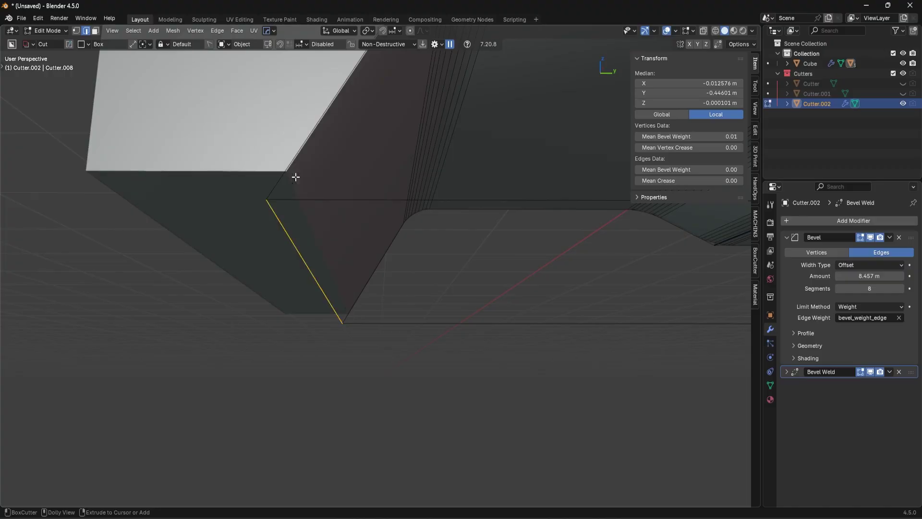
key("Tab")
scroll(522, 277, "down", 8)
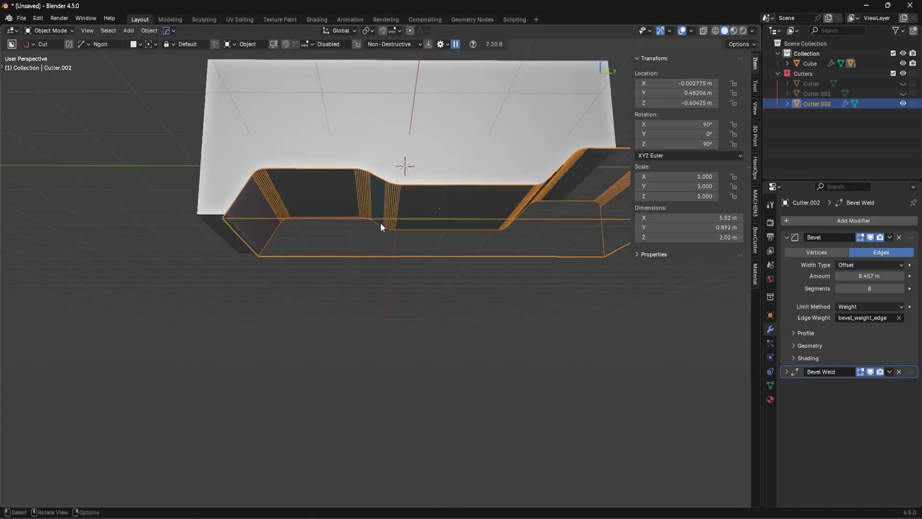
Tweak the cutter's Bevel amount and inspect a front vertical edge in Edit Mode
mouse_move(866, 276)
left_mouse_down()
mouse_move(840, 276)
mouse_move(878, 276)
mouse_move(860, 288)
left_mouse_up()
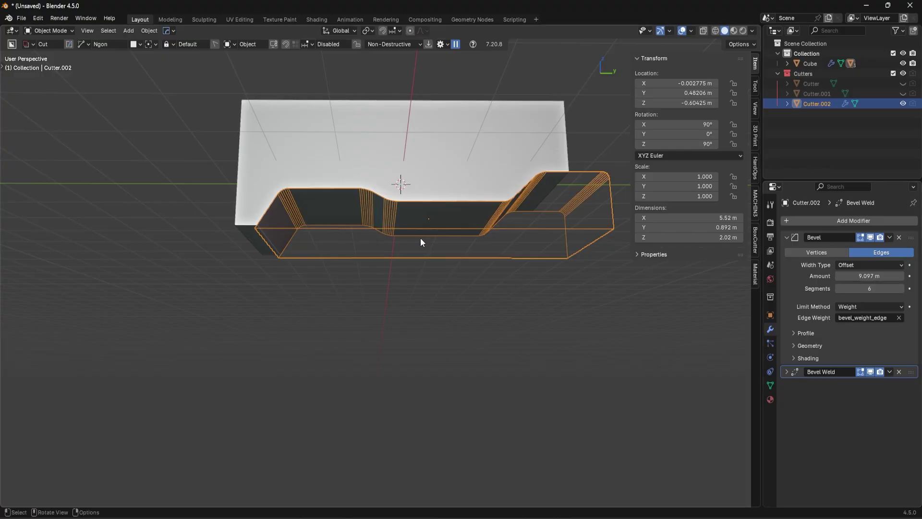
key("Tab")
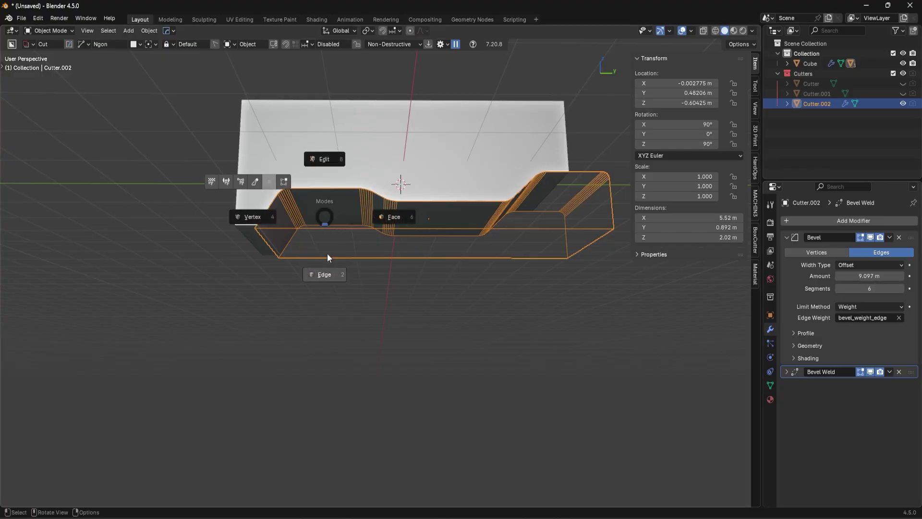
left_click(324, 262)
left_click(395, 214)
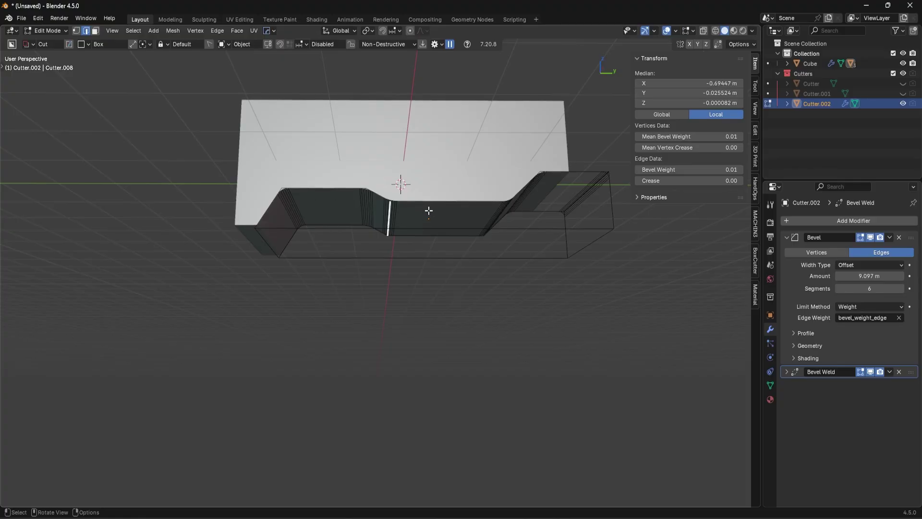
middle_click_drag(533, 303, 544, 310)
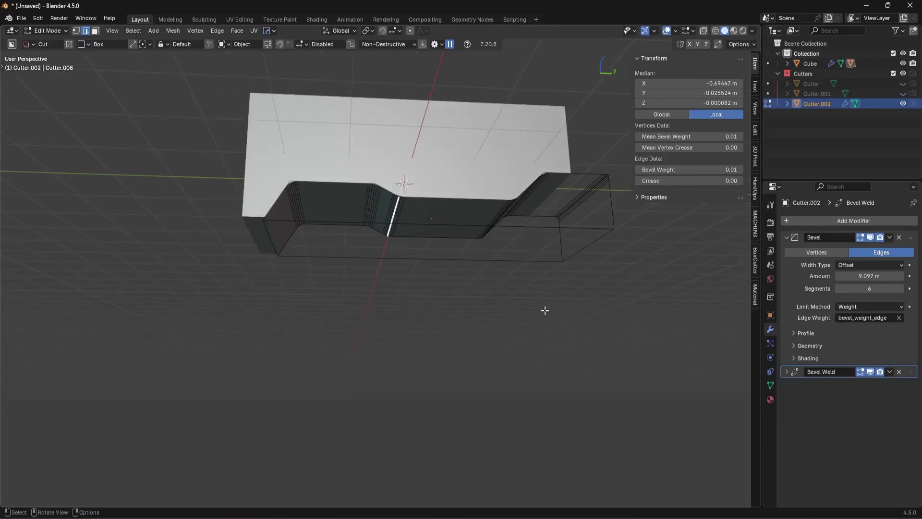
key("Tab")
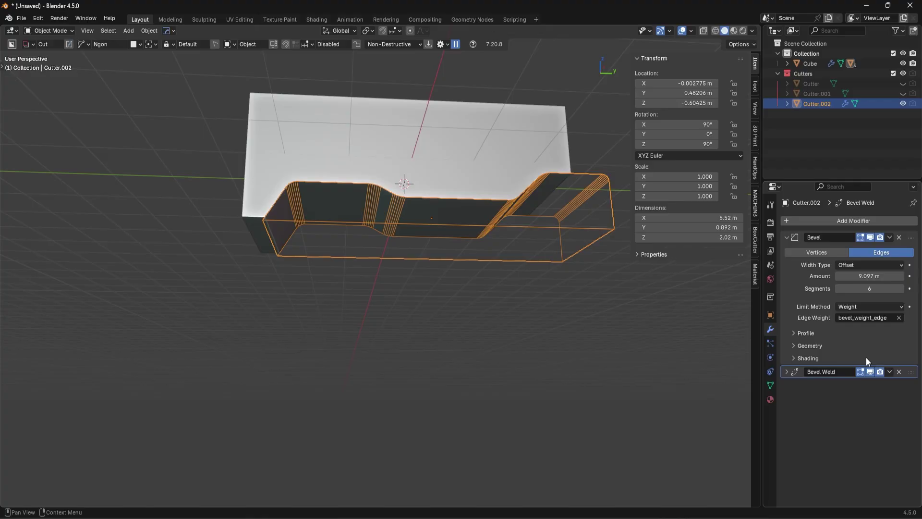
Toggle the Bevel's viewport display, then undo back to before the notch cut
left_click(871, 234)
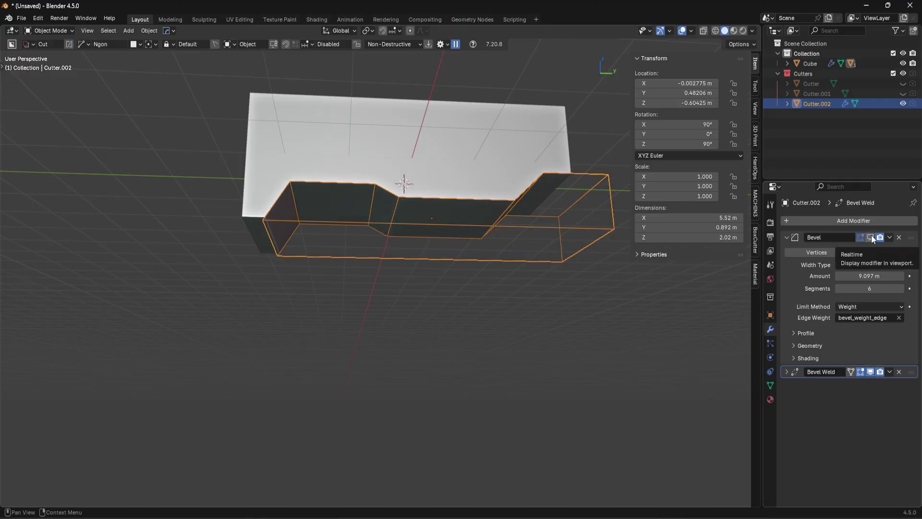
left_click(871, 234)
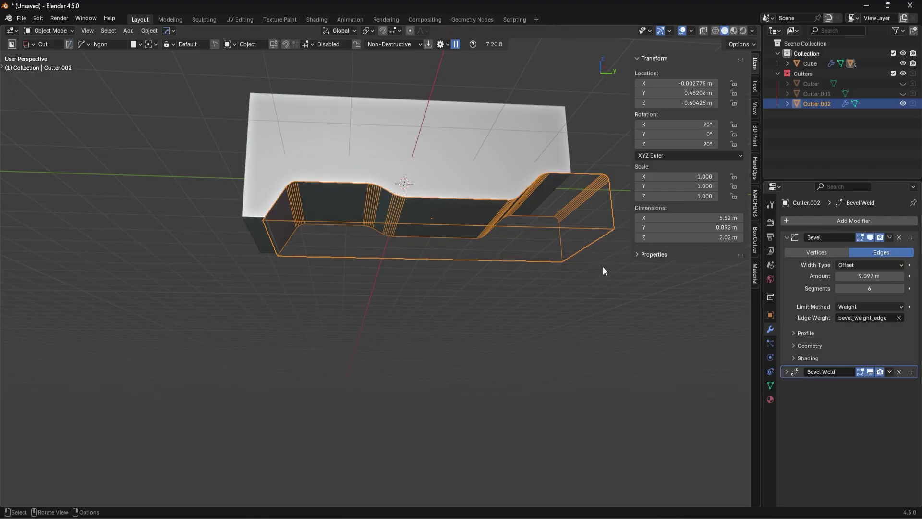
key("ctrl+b")
key("Escape")
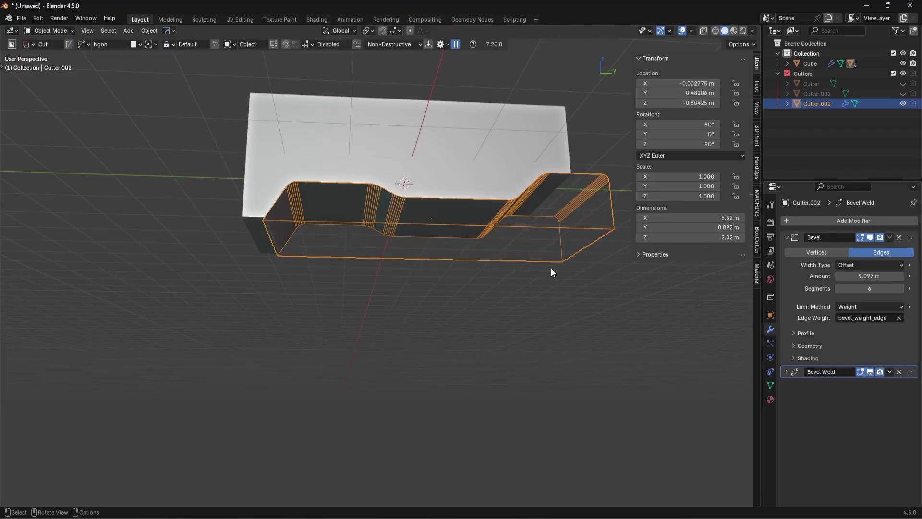
key("n")
middle_click_drag(551, 267, 497, 261)
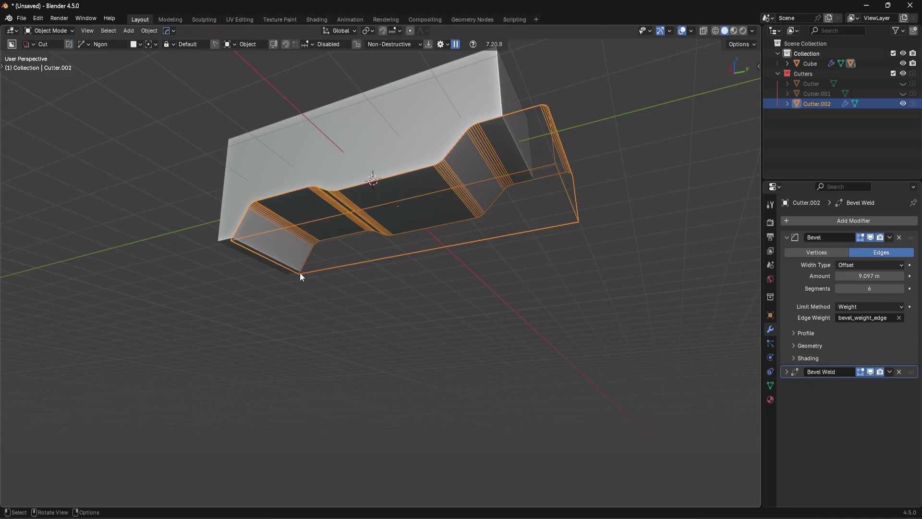
middle_click_drag(299, 272, 450, 289)
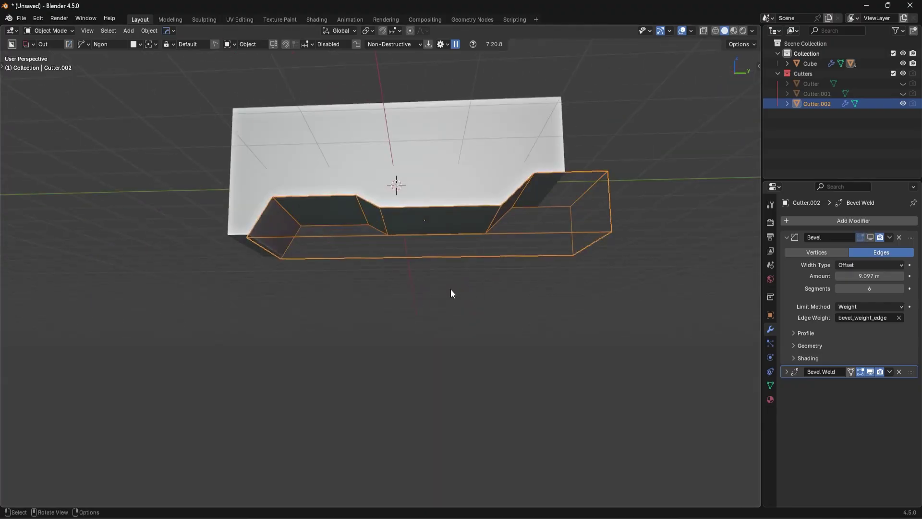
key("Tab")
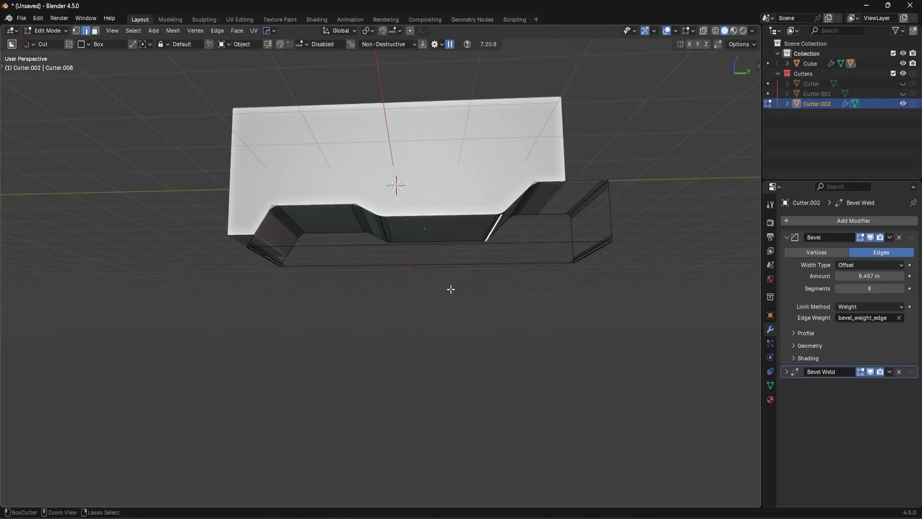
key("ctrl+z")
key("ctrl+z")
key("ctrl+z")
key("ctrl+z")
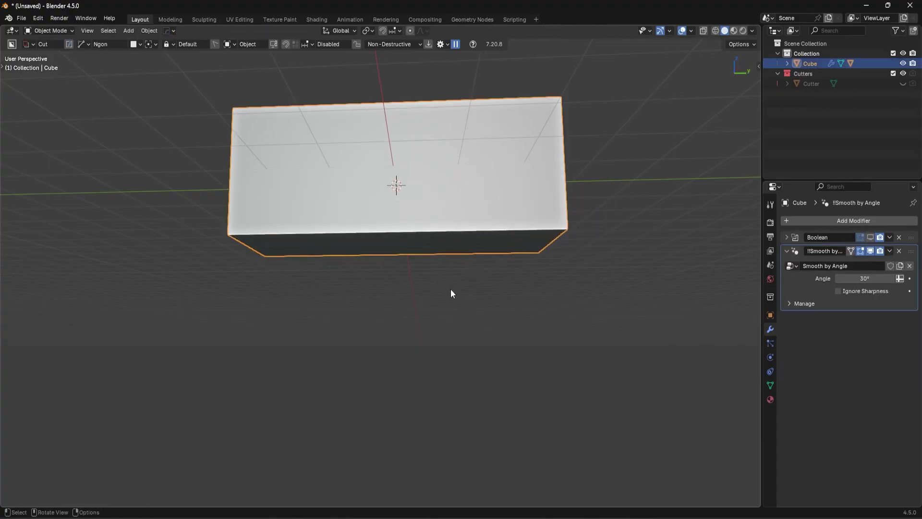
Switch to Right view and outline a stepped Ngon notch profile across the cube's bottom
key("KP_3")
left_click_drag(281, 269, 315, 234)
left_click(396, 234)
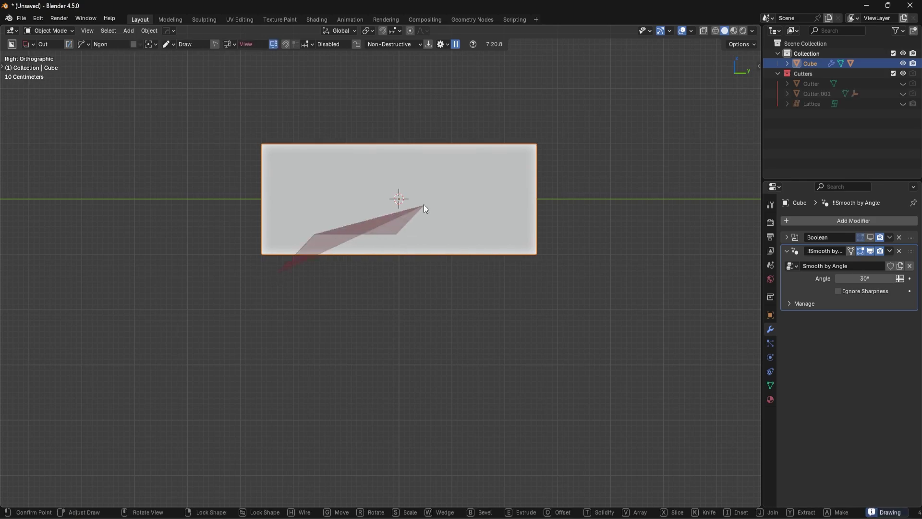
left_click(423, 205)
left_click(477, 205)
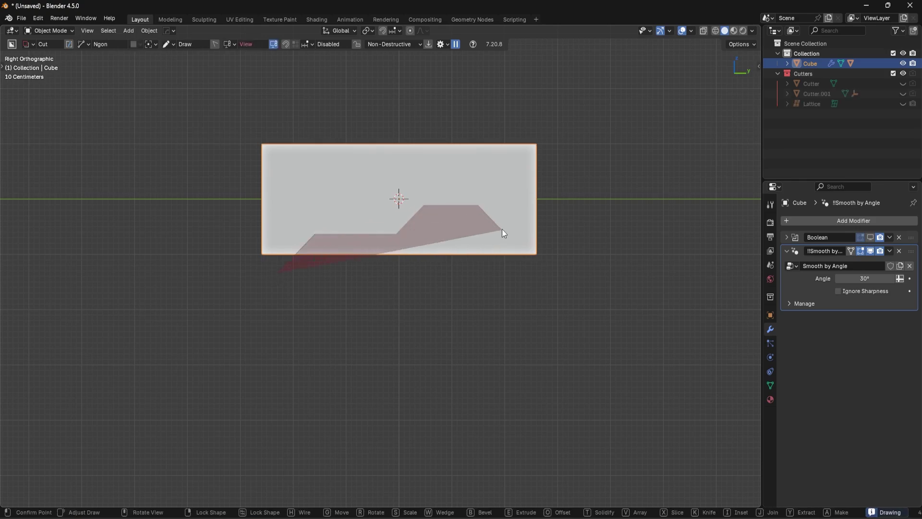
left_click(502, 229)
left_click(561, 229)
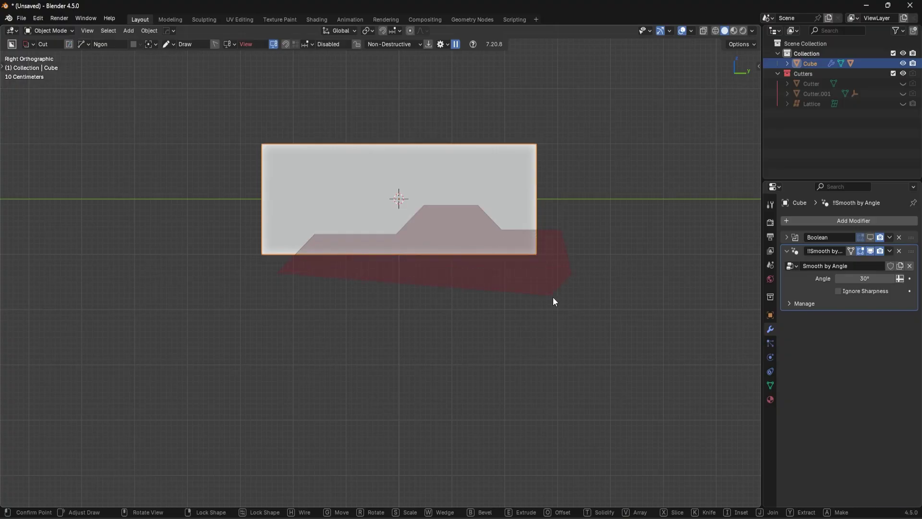
Lock the cutter, round its corners with a bevel, and apply the notch cut
key("Tab")
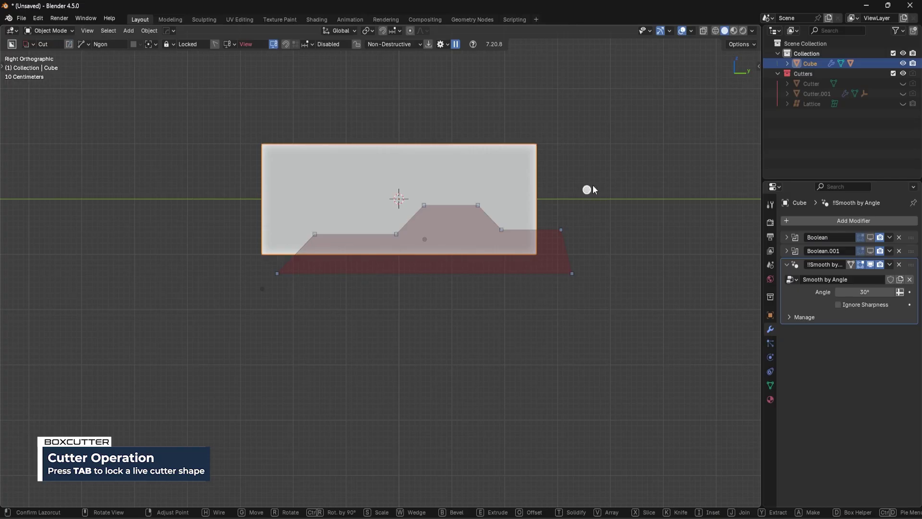
key("b")
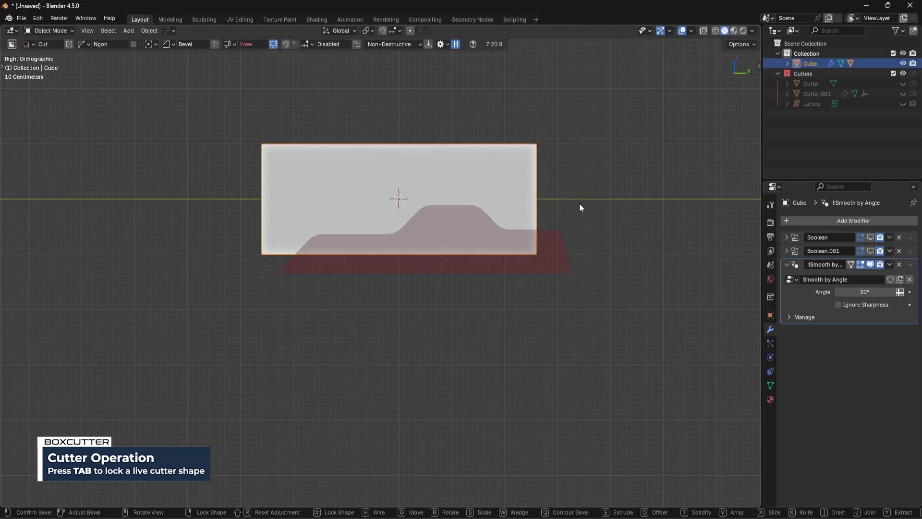
left_click(580, 203)
left_click(619, 220)
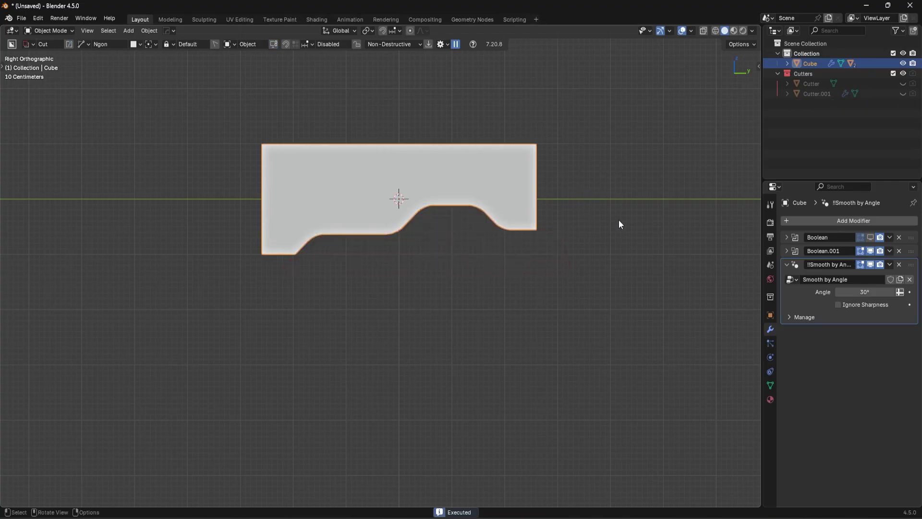
middle_click_drag(619, 220, 572, 247)
Select Cutter.001 via Ever Scroll and start the HOps Bevel to set its width near 4.2
key("q")
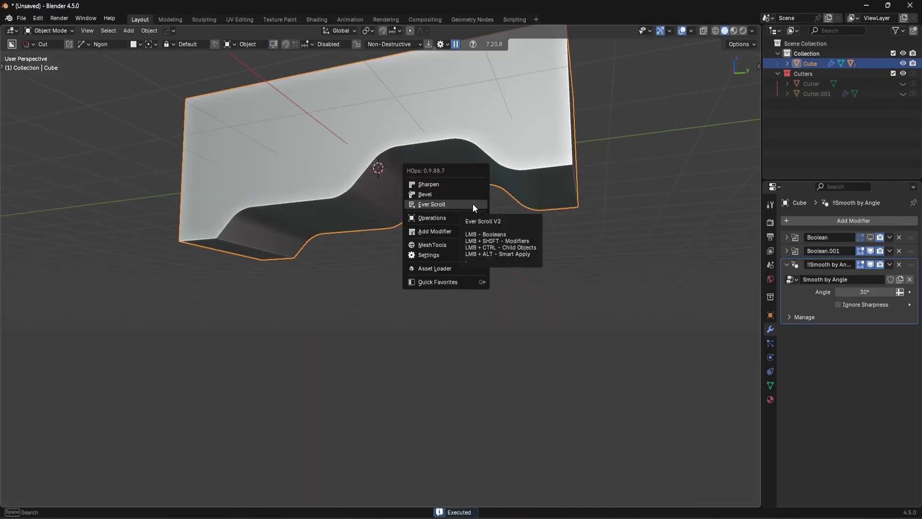
left_click(425, 206)
left_click(427, 206)
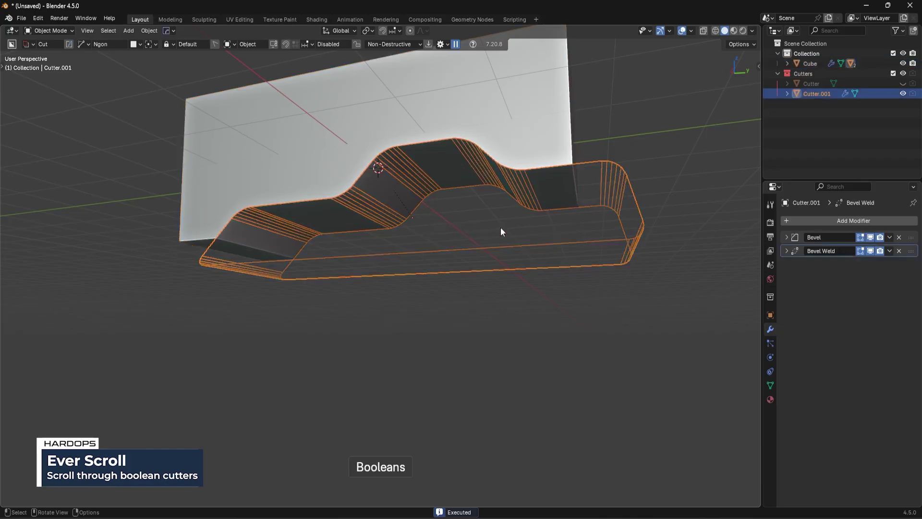
middle_click_drag(350, 208, 414, 226)
scroll(421, 233, "down", 3)
key("q")
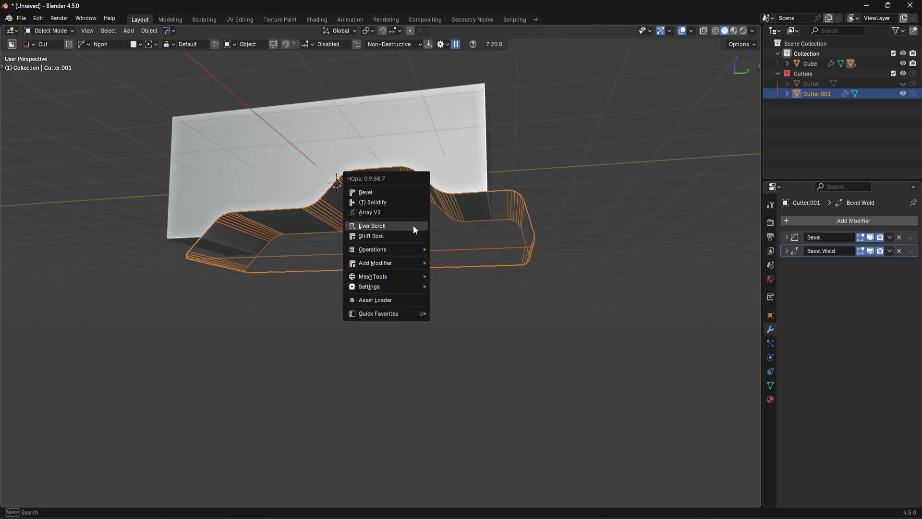
left_click(376, 191)
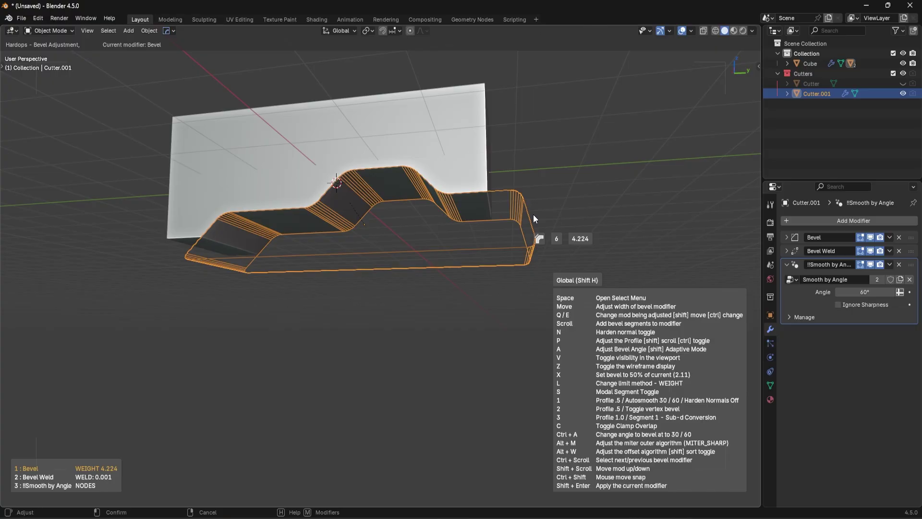
Confirm the bevel width, readjust it to 4.841, and change the Bevel's segment count
left_click(565, 216)
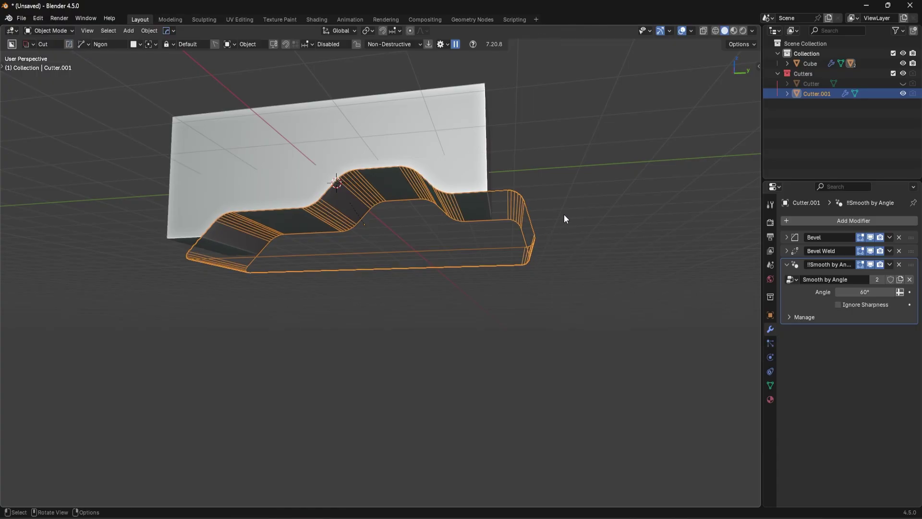
key("q")
left_click(492, 192)
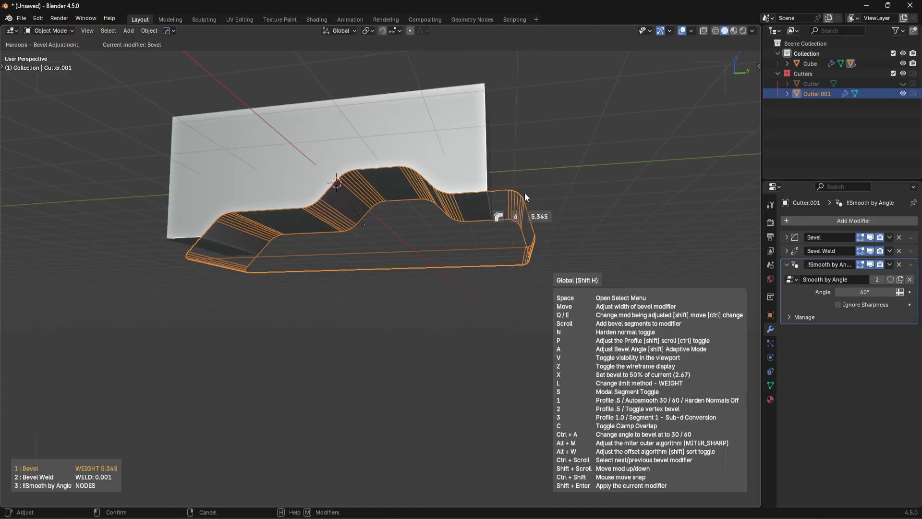
mouse_move(637, 206)
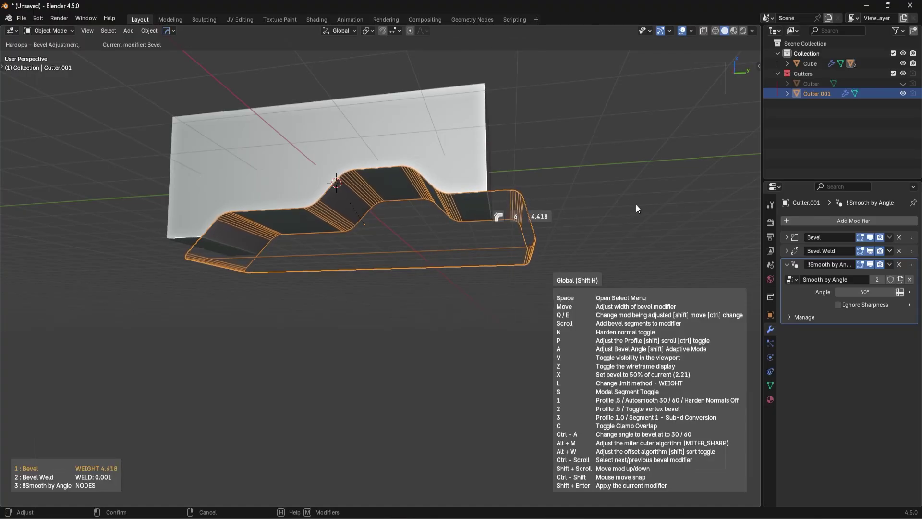
mouse_move(585, 210)
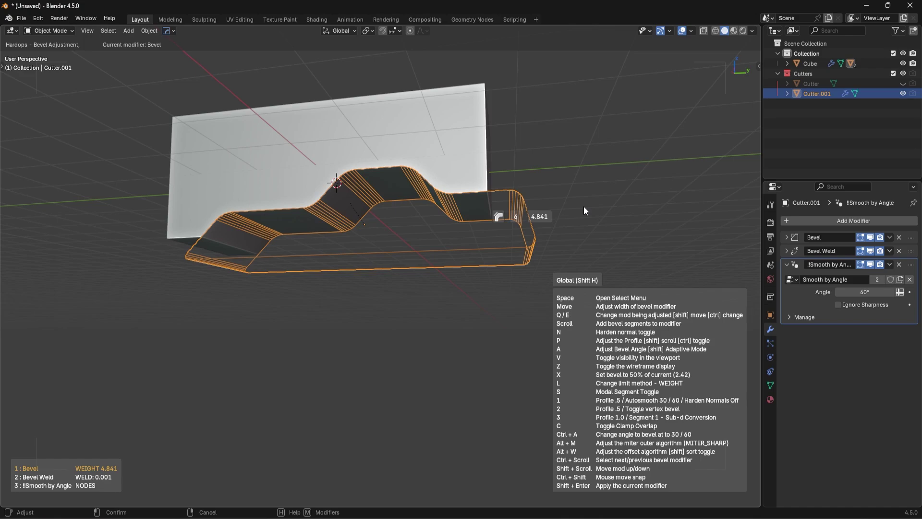
left_click(584, 208)
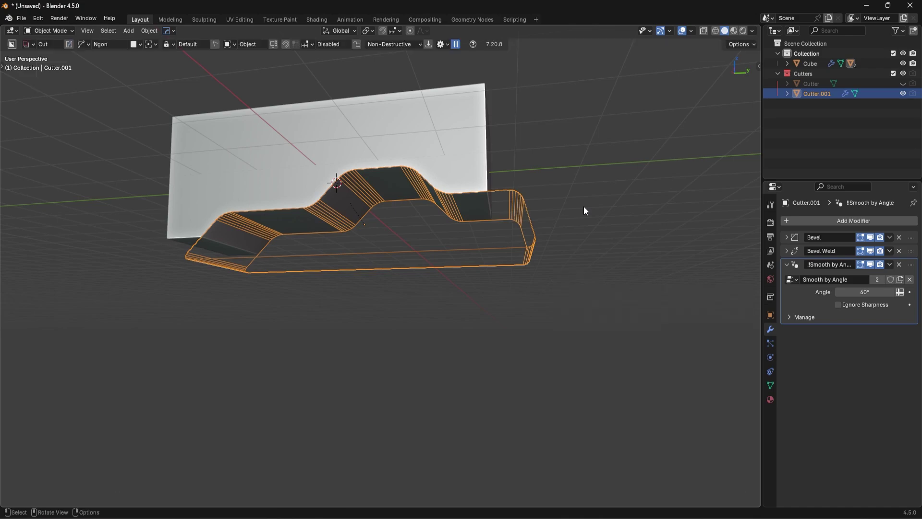
left_click(787, 237)
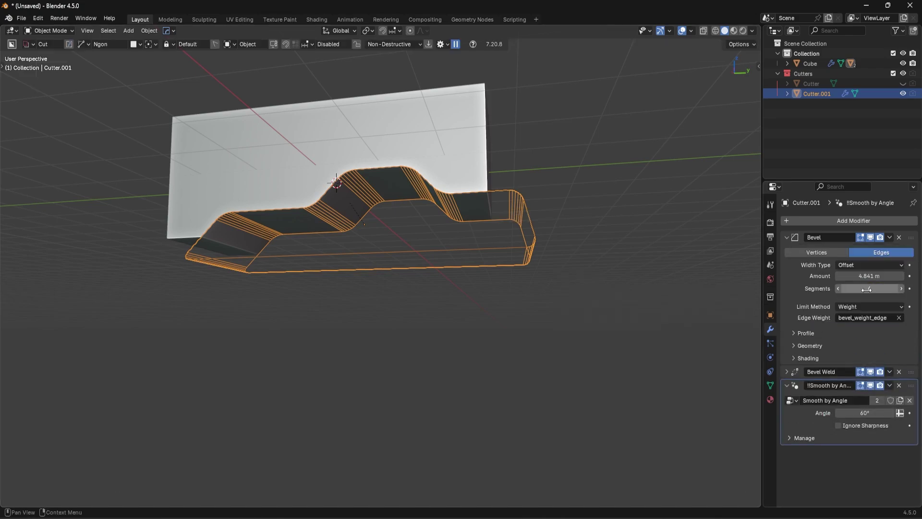
left_click_drag(869, 288, 853, 288)
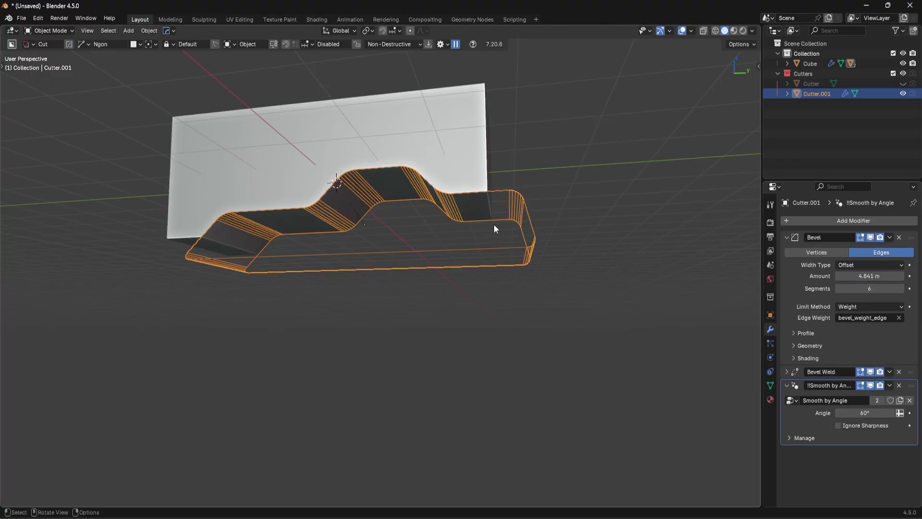
Widen the cutter's bevel to about 7.01 m with Clamp Overlap toggled on
key("q")
left_click(673, 212)
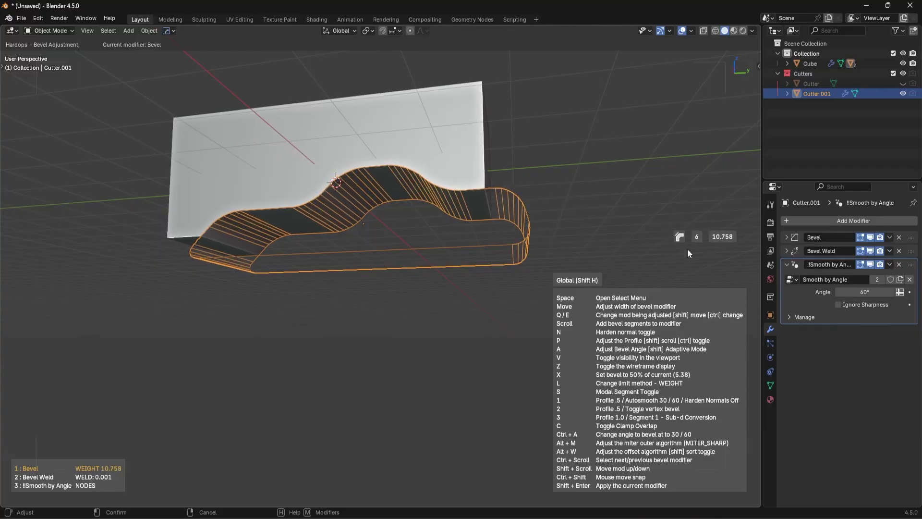
key("c")
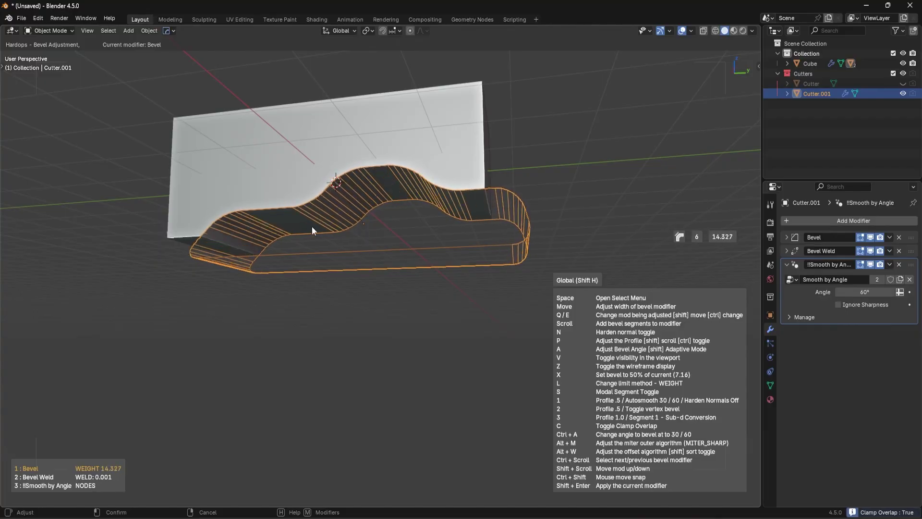
left_click(439, 255)
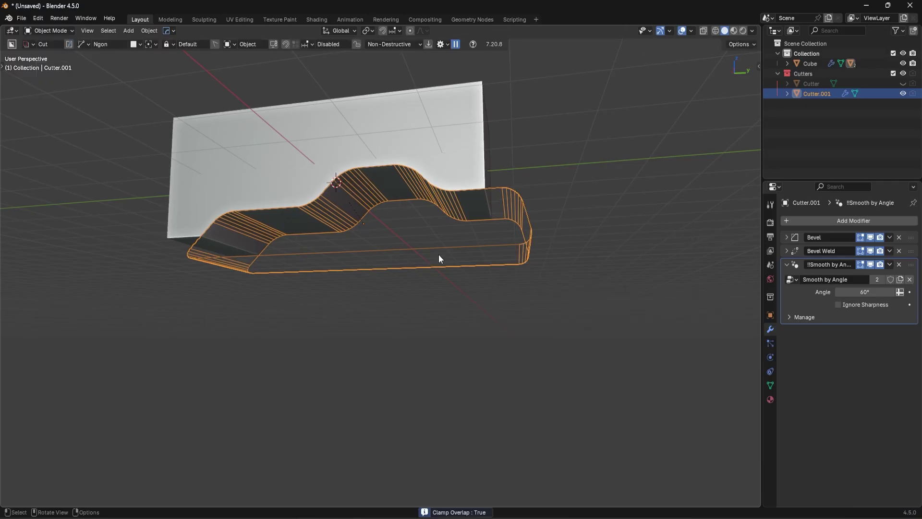
left_click(787, 237)
Turn off Clamp Overlap in the Bevel modifier's Geometry options
left_click(818, 346)
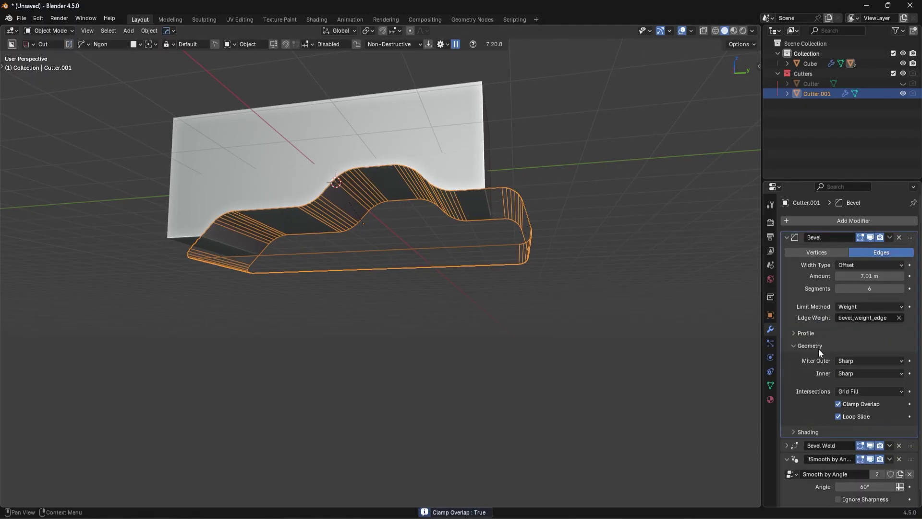
left_click(839, 405)
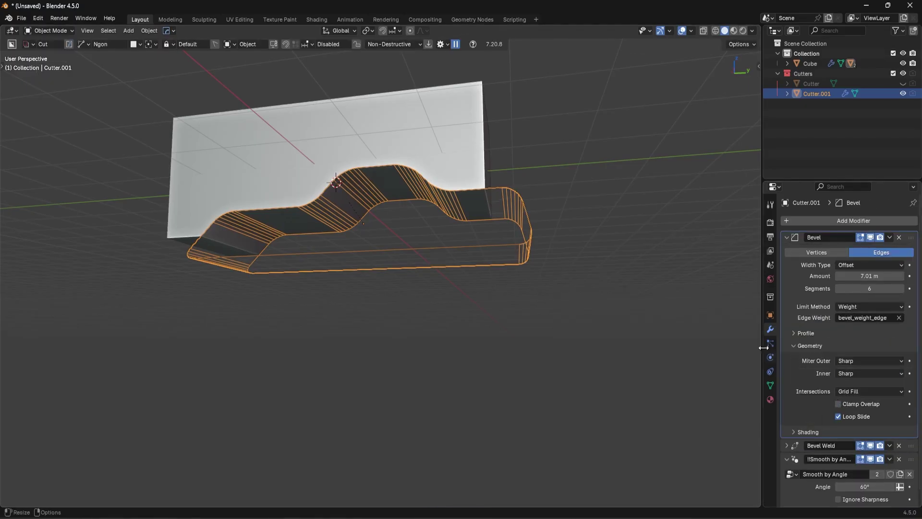
middle_click_drag(689, 325, 501, 271)
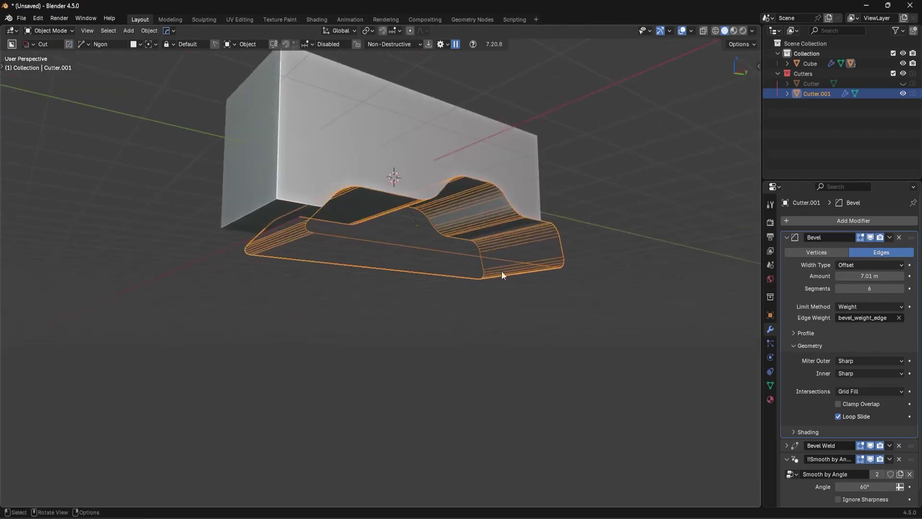
middle_click_drag(576, 247, 543, 263)
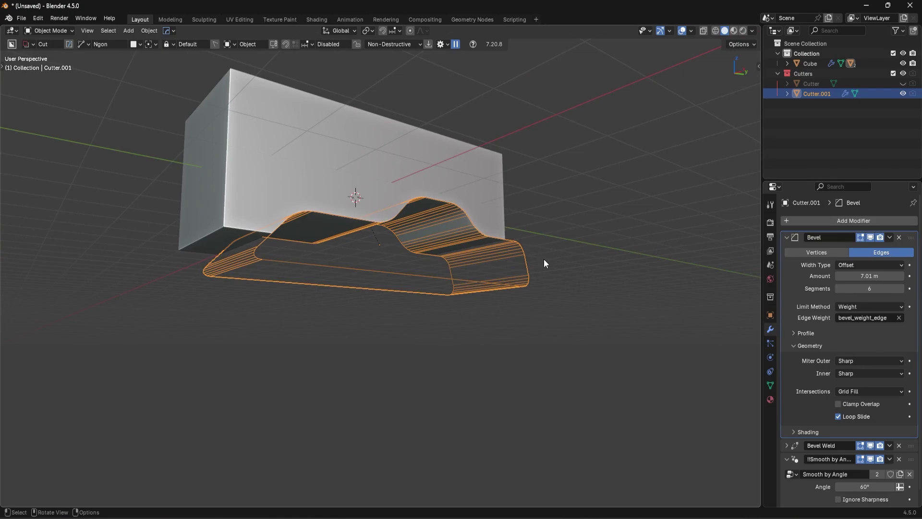
Delete Cutter.001, undoing once and deleting it again, then select the cube
key("Delete")
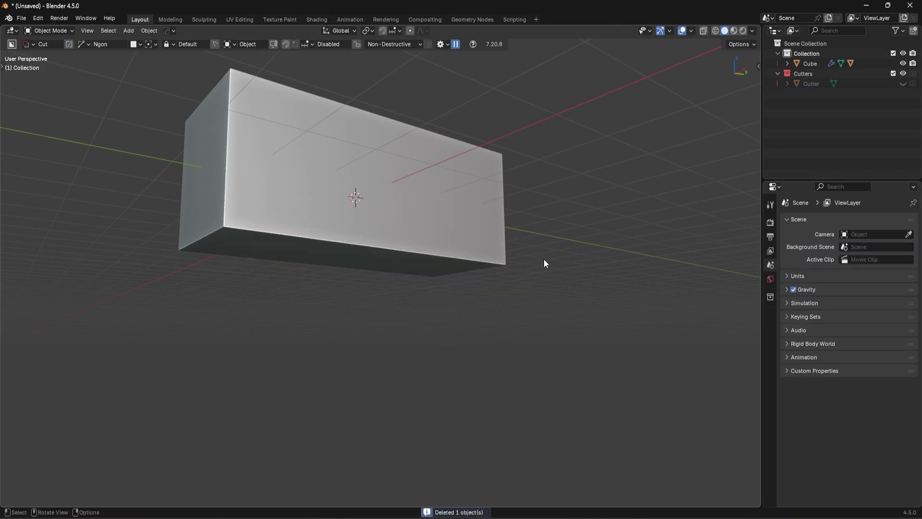
left_click(435, 209)
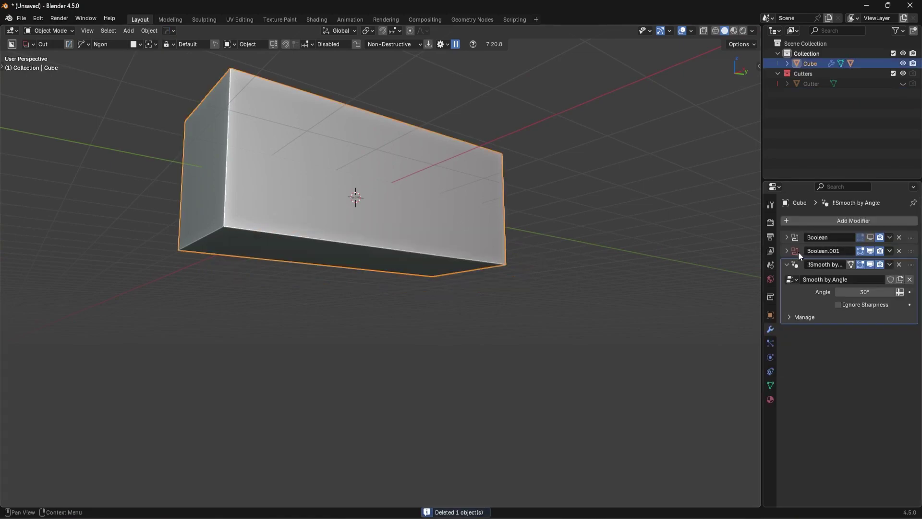
key("ctrl+z")
key("ctrl+z")
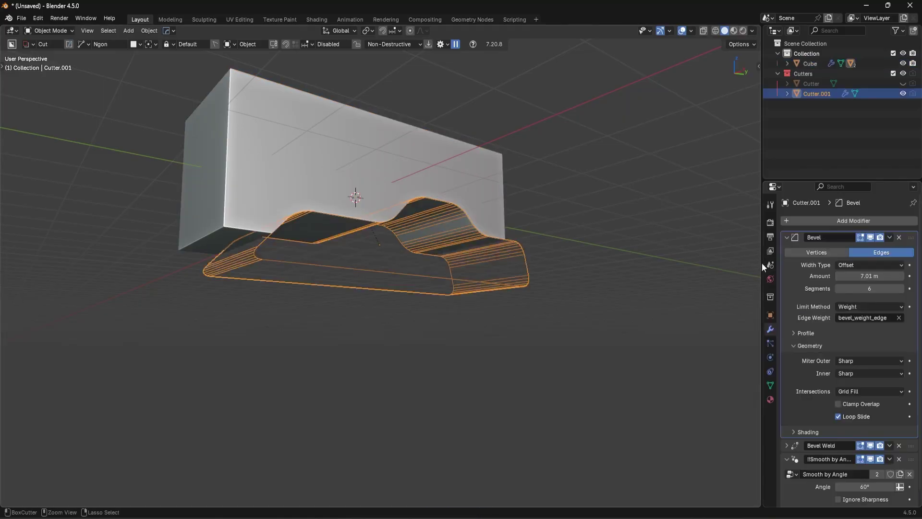
left_click(458, 158)
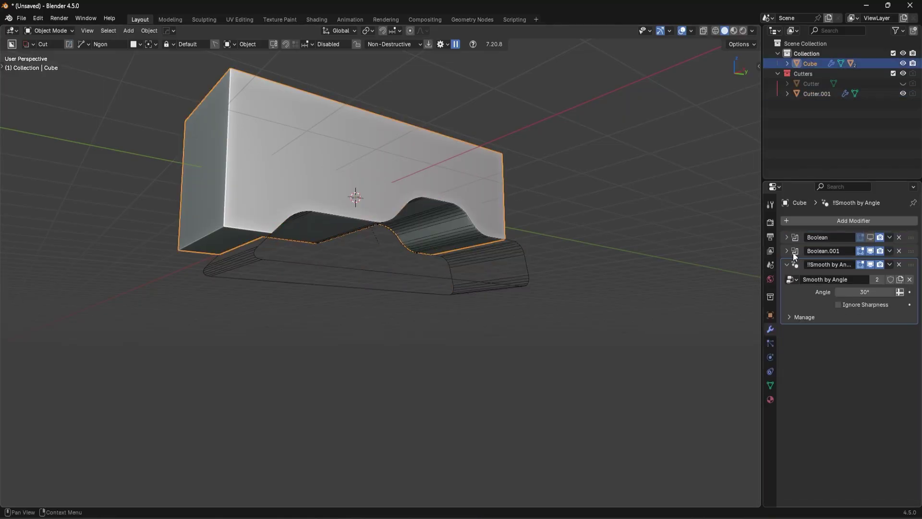
left_click(525, 266)
key("Delete")
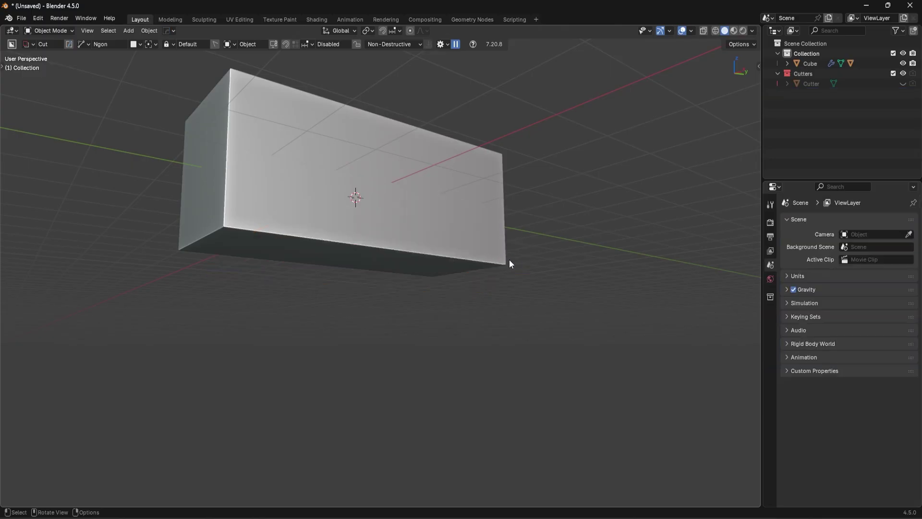
left_click(508, 260)
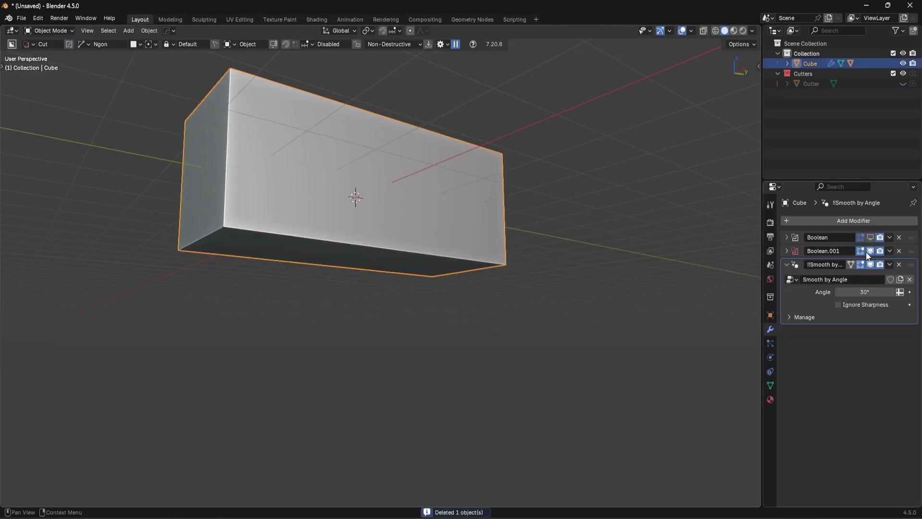
Remove the Boolean.001 and Boolean modifiers from the cube and return to Right view
left_click(900, 251)
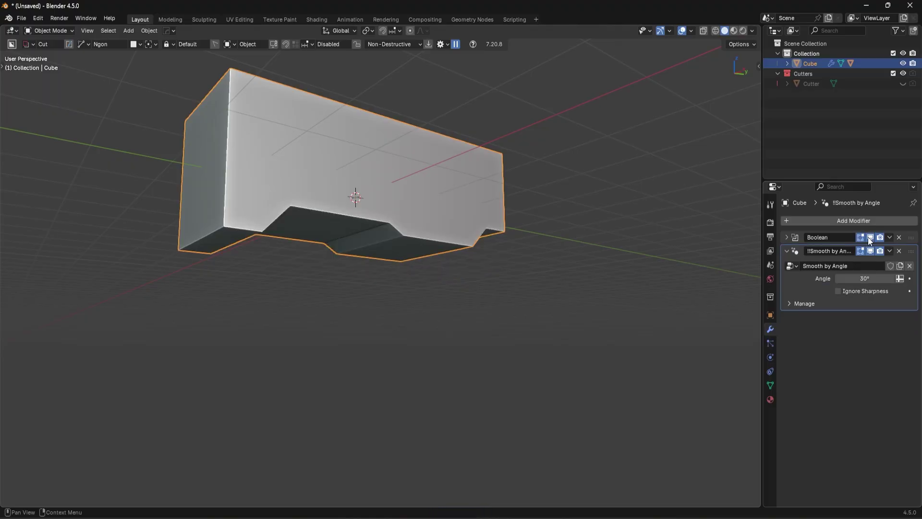
left_click(900, 238)
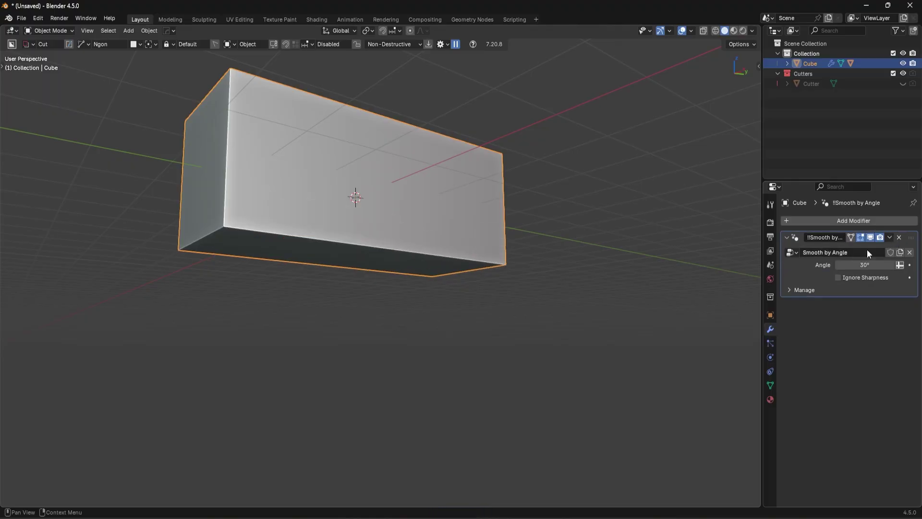
middle_click_drag(650, 284, 563, 294)
middle_click_drag(552, 247, 419, 260)
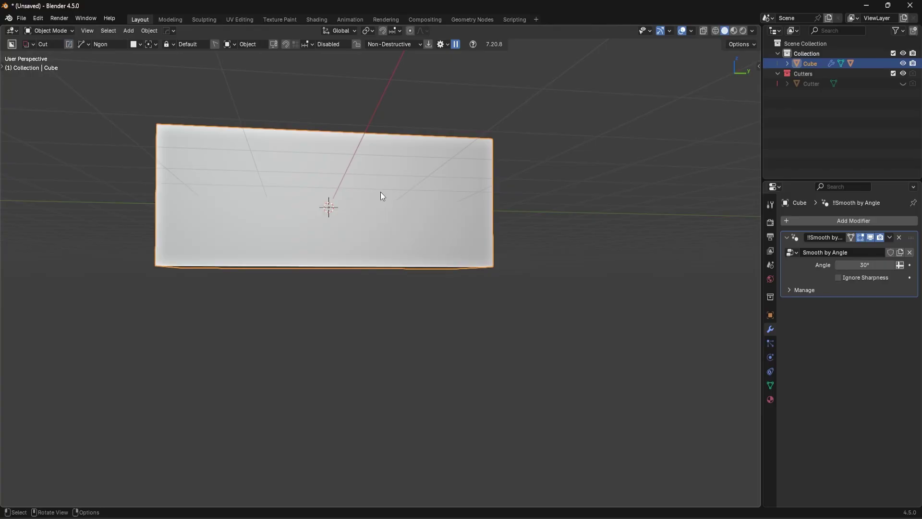
middle_click_drag(381, 192, 488, 232)
key("KP_3")
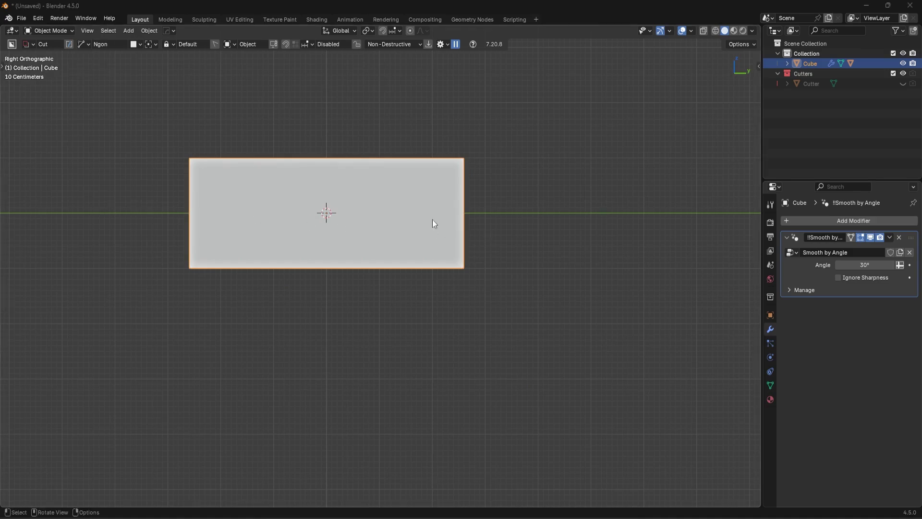
Switch BoxCutter to the Box shape and cut a rectangular recess into the block's upper part
key("d")
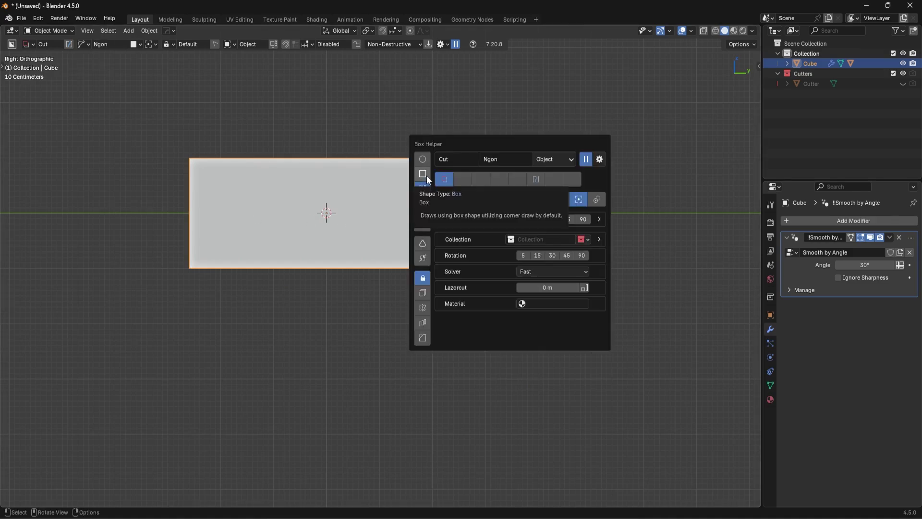
key("d")
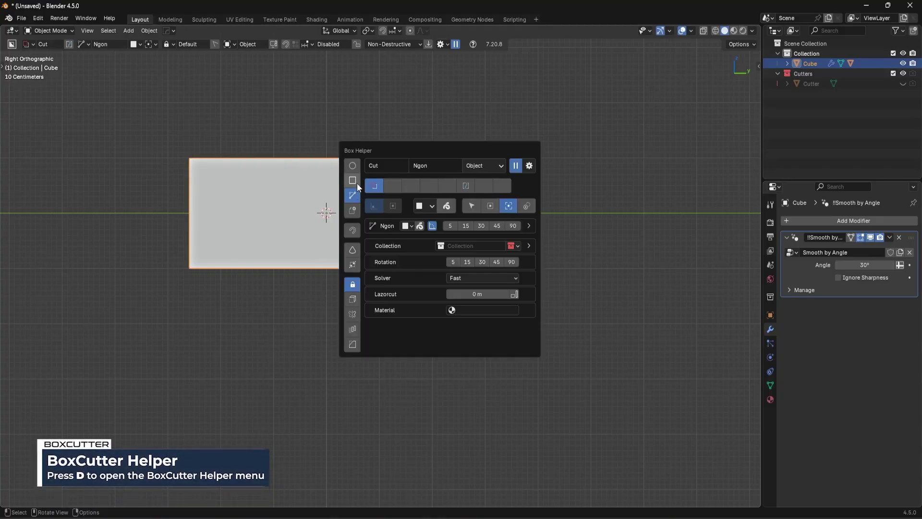
left_click(356, 183)
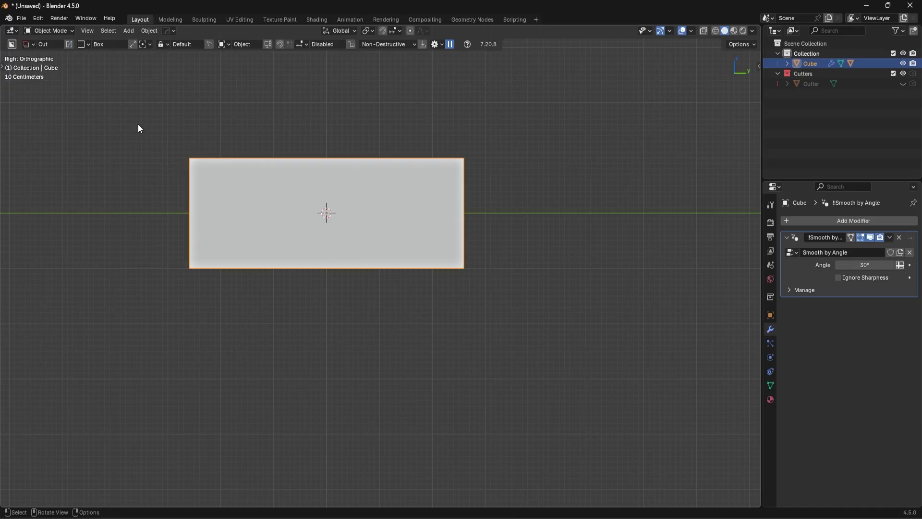
left_click_drag(122, 99, 311, 206)
middle_click_drag(311, 206, 377, 245)
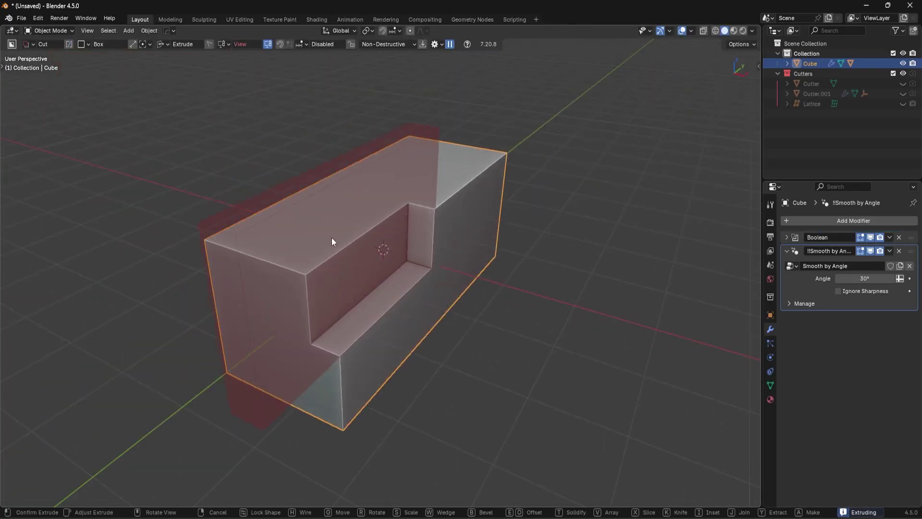
left_click(299, 234)
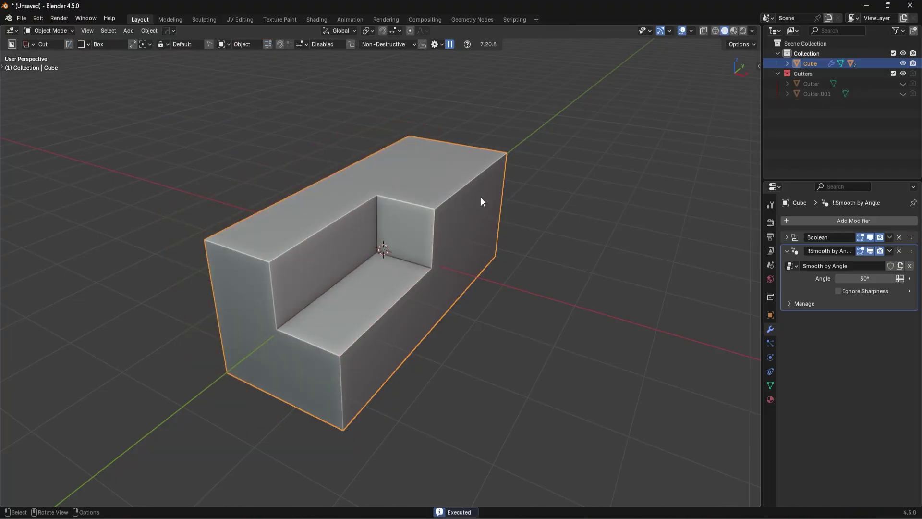
Cut a second rectangular step into the block and start drawing a third box cut
mouse_move(480, 197)
middle_mouse_down()
mouse_move(414, 192)
mouse_move(392, 232)
middle_mouse_up()
left_click_drag(392, 232, 471, 138)
middle_click_drag(471, 137, 448, 145)
left_click(457, 146)
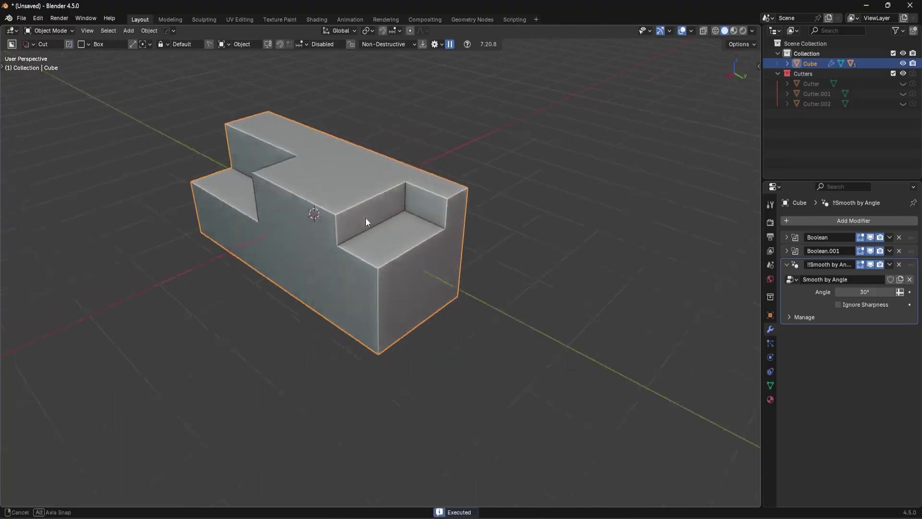
middle_click_drag(365, 218, 361, 218)
mouse_move(361, 217)
left_mouse_down()
mouse_move(397, 172)
mouse_move(424, 166)
mouse_move(298, 190)
mouse_move(327, 184)
left_mouse_up()
Round and lock the live cutter's edges, then cancel that rounded cut
key("b")
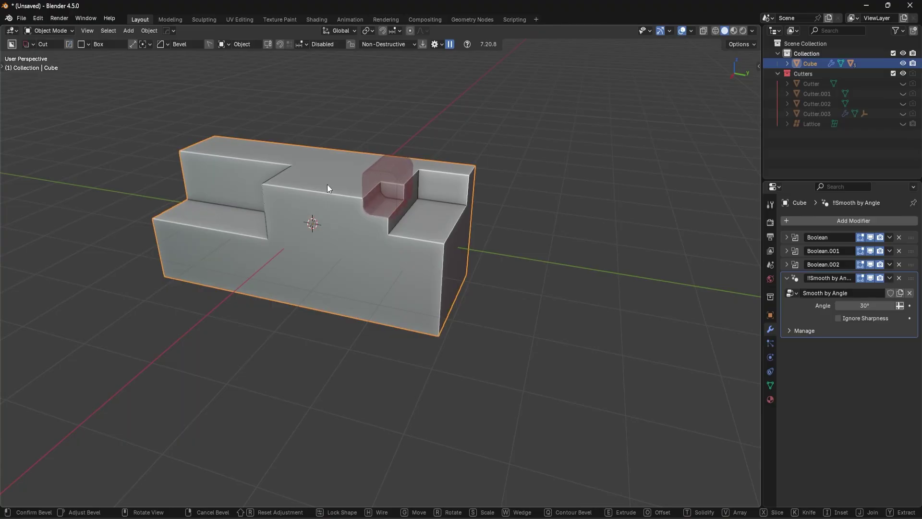
key("Tab")
middle_click_drag(312, 189, 464, 196)
scroll(419, 222, "up", 5)
scroll(406, 252, "up", 4)
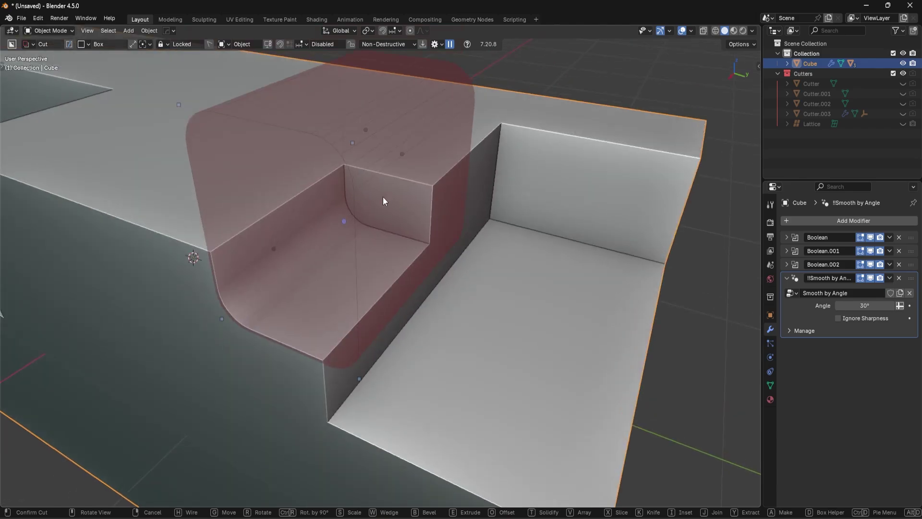
right_click(420, 230)
scroll(417, 231, "down", 5)
Cut a new box notch on the top step with quad-beveled rounded corners
left_click_drag(320, 298, 379, 188)
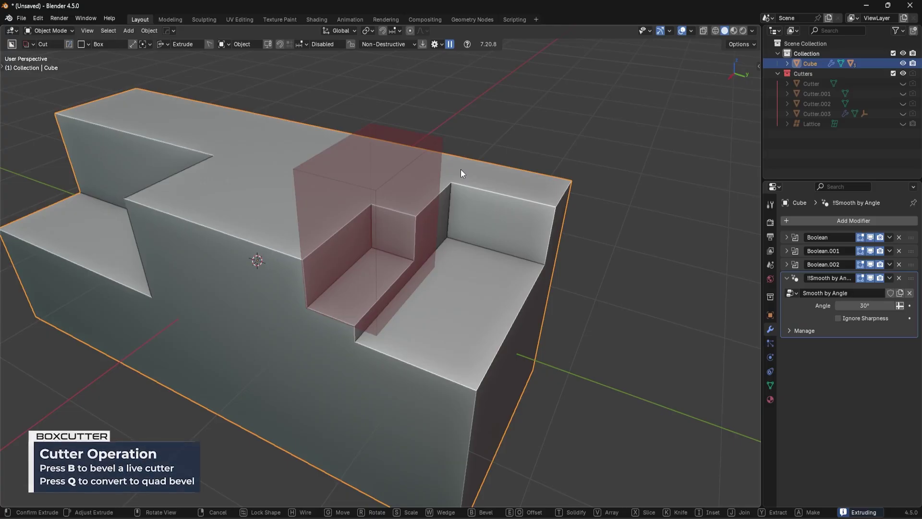
key("b")
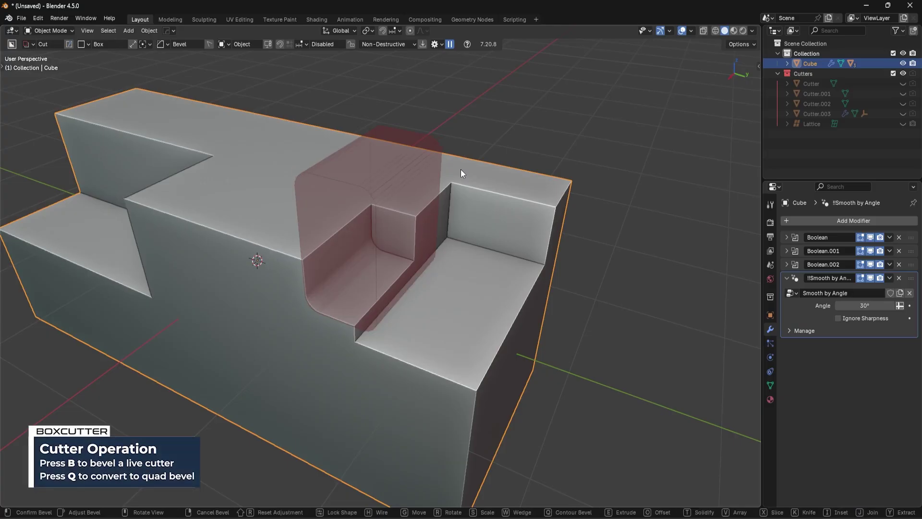
key("q")
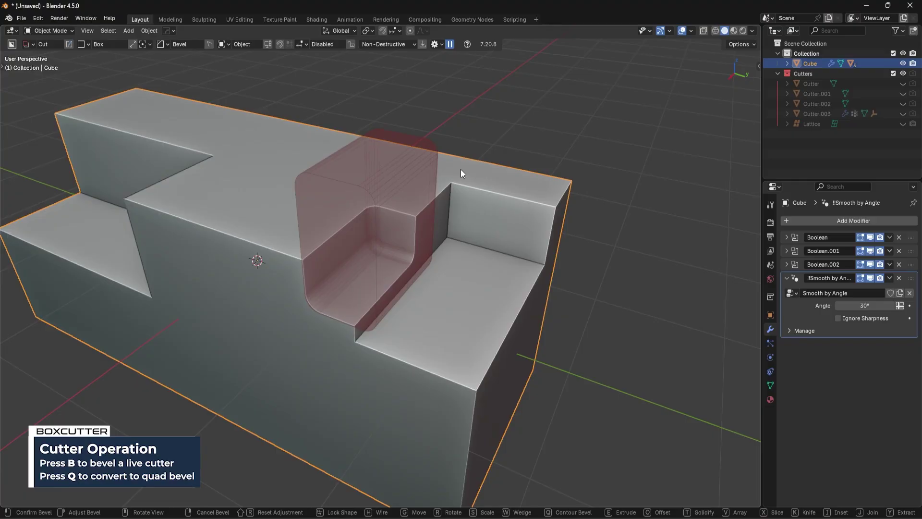
left_click(460, 169)
left_click(459, 172)
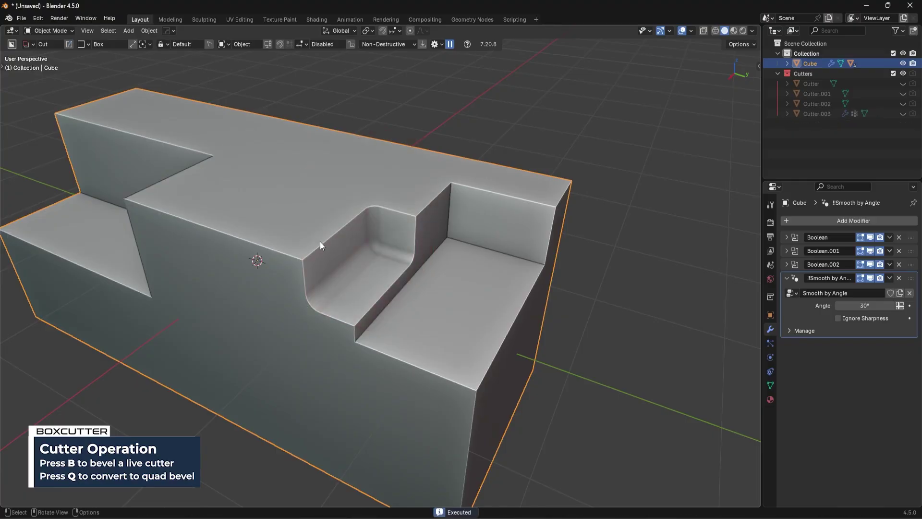
scroll(320, 241, "up", 5)
scroll(354, 212, "down", 5)
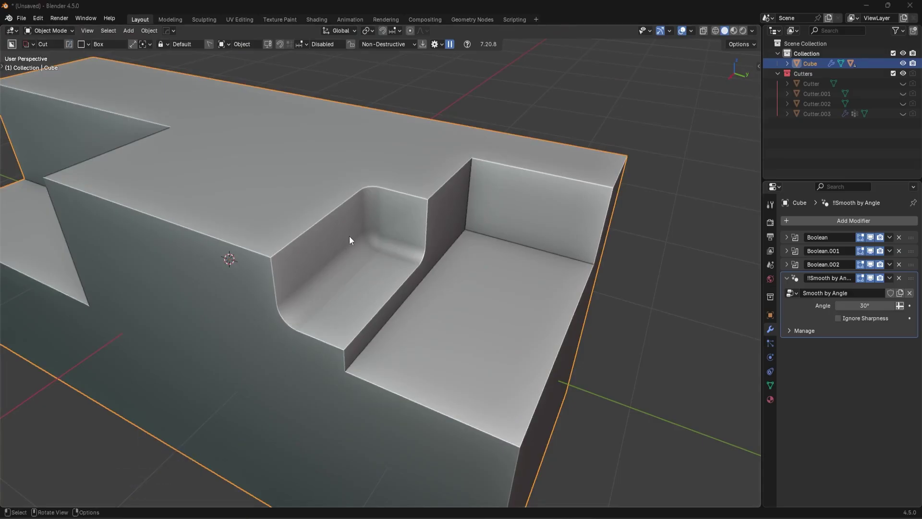
mouse_move(350, 240)
middle_mouse_down()
mouse_move(269, 220)
mouse_move(377, 229)
mouse_move(366, 234)
middle_mouse_up()
Try a beveled Circle-shape cut on the block, then cancel it
key("d")
left_click(375, 210)
scroll(336, 246, "down", 5)
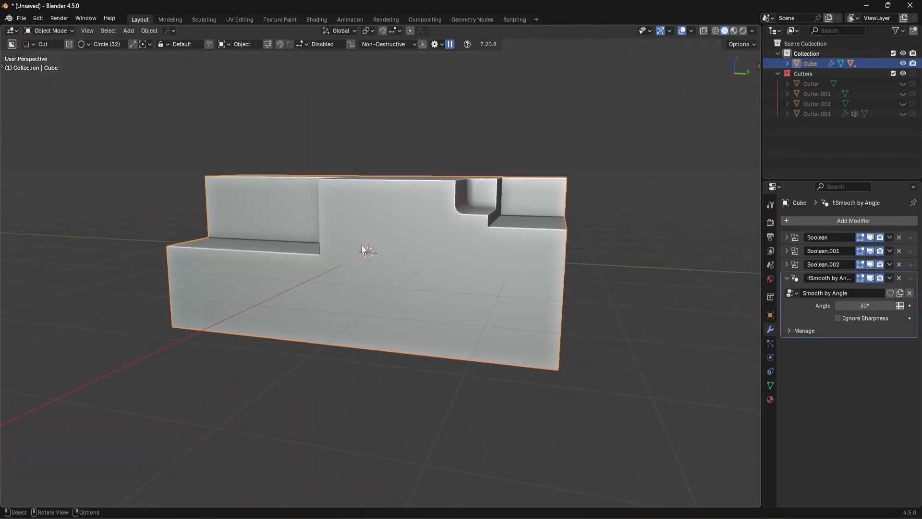
mouse_move(374, 229)
left_mouse_down()
mouse_move(415, 267)
mouse_move(409, 262)
left_mouse_up()
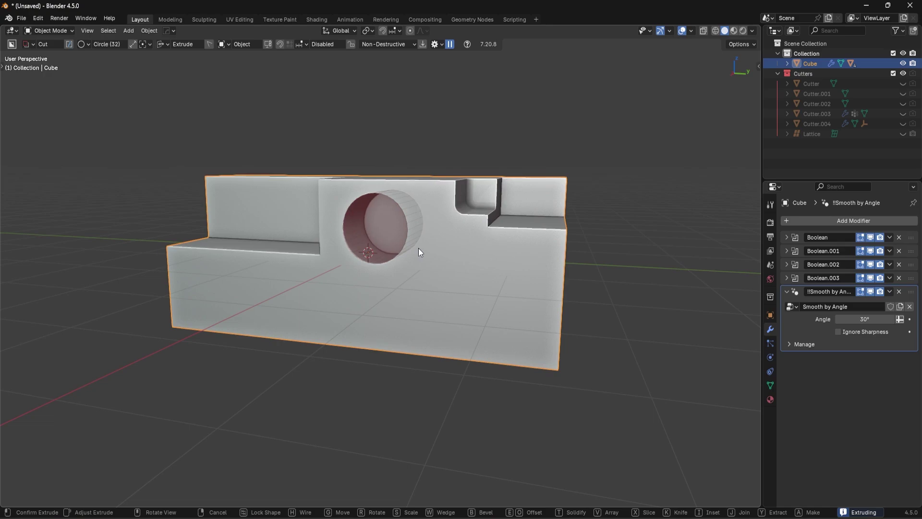
key("b")
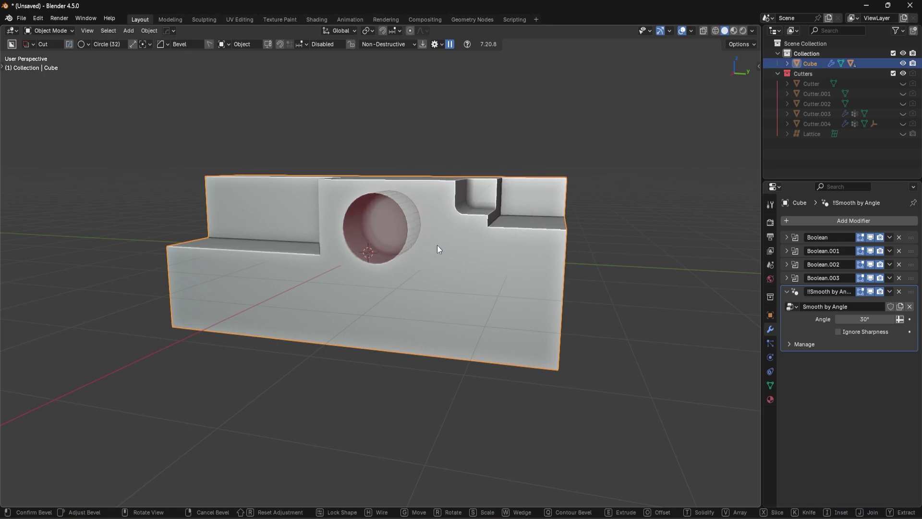
right_click(451, 247)
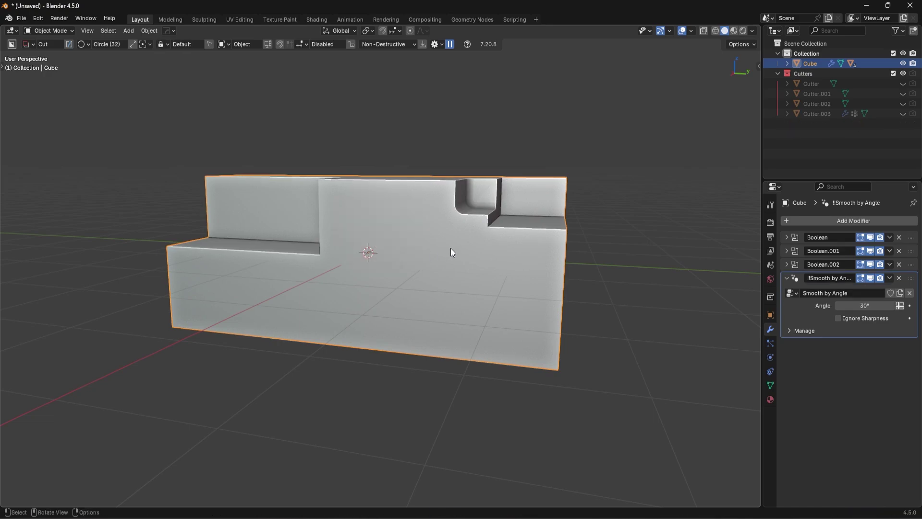
Set the cutter shape back to Box and view the block from the right side
middle_click_drag(451, 250, 477, 221)
key("d")
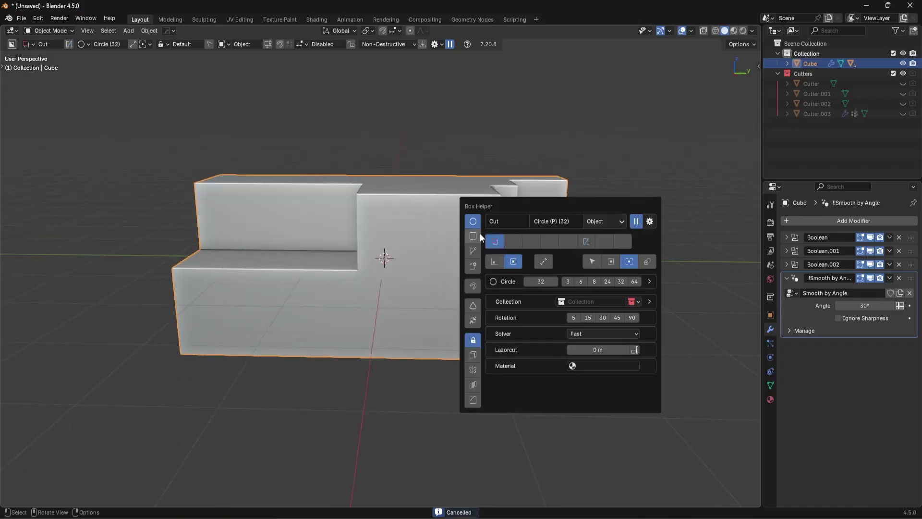
left_click(473, 235)
key("KP_3")
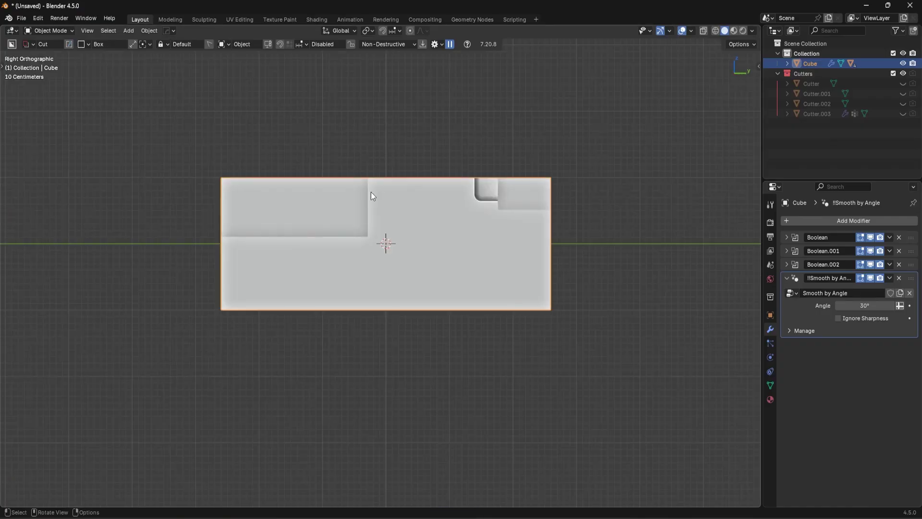
Enable BoxCutter grid snapping with a 0.1 m grid size
key("ctrl")
left_click(289, 44)
key("ctrl")
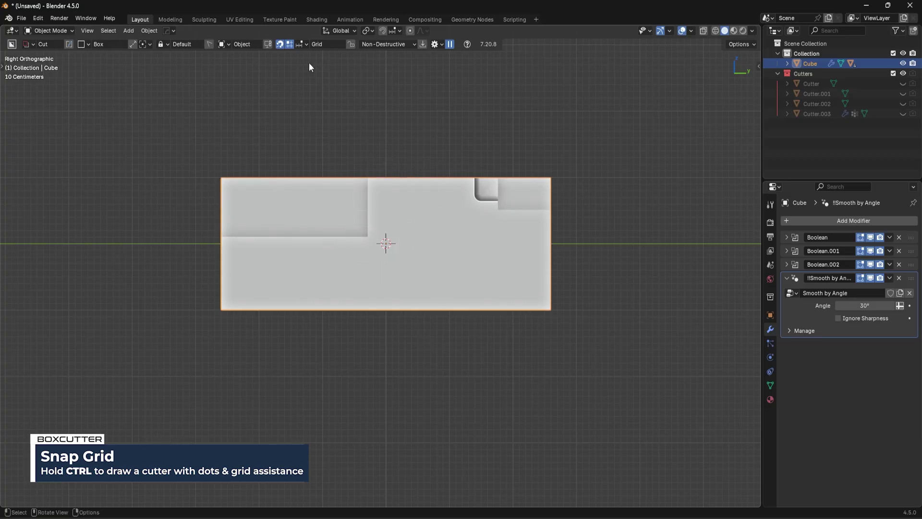
left_click(305, 42)
left_click(296, 66)
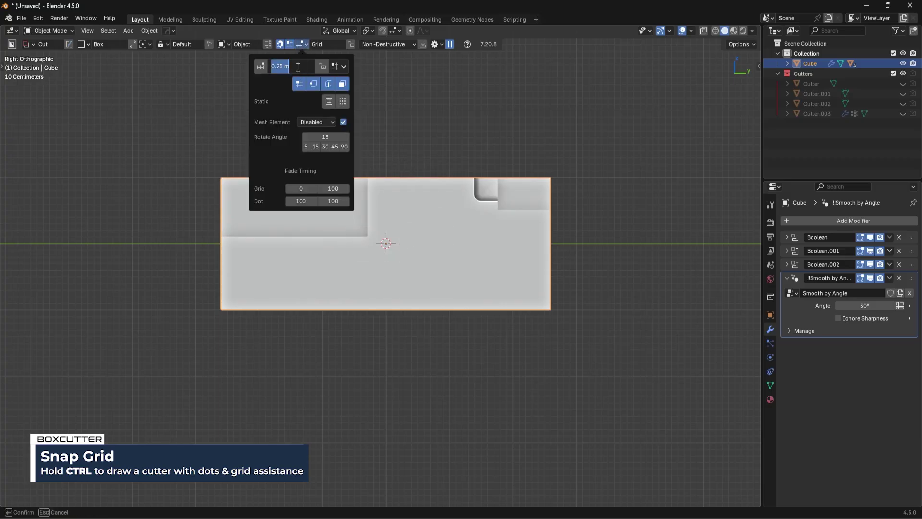
type("0.1")
key("Return")
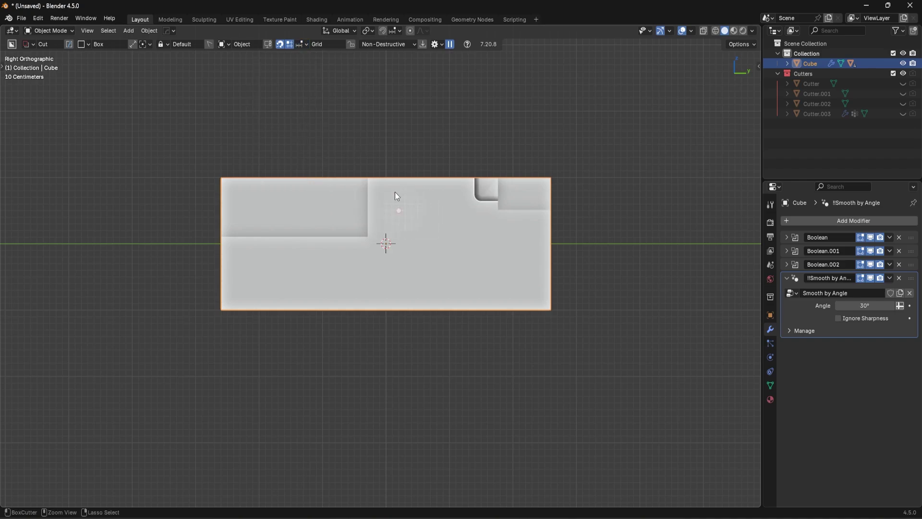
Recheck the 0.1 m grid size, then draw a box cut into the block's left part
left_click(305, 44)
left_click(297, 66)
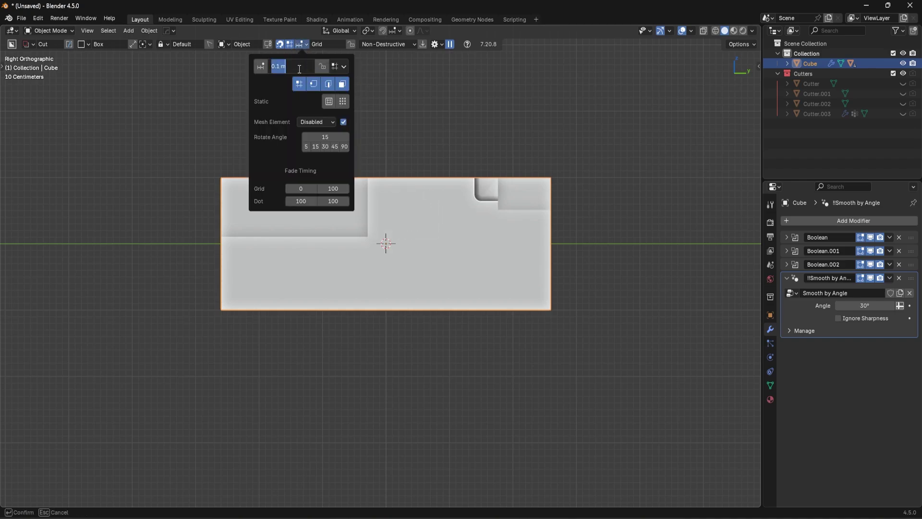
key("Return")
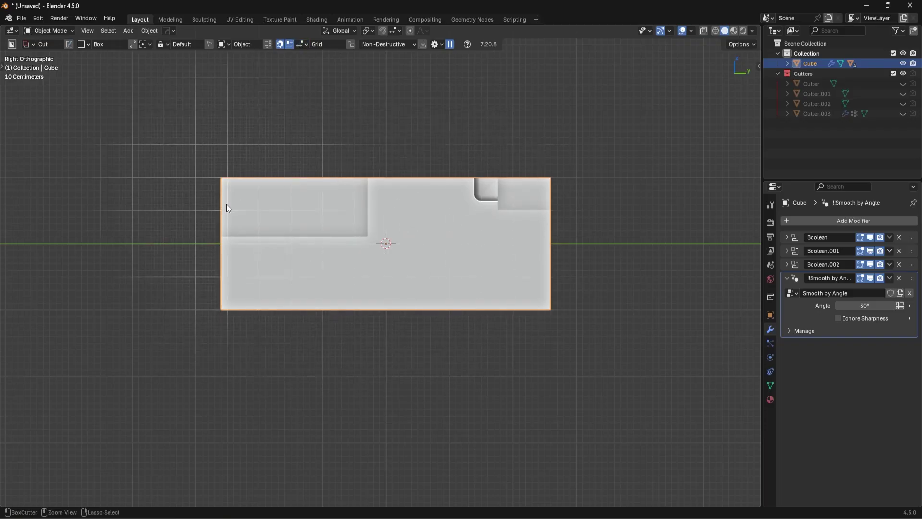
mouse_move(226, 207)
left_mouse_down()
mouse_move(361, 280)
mouse_move(356, 262)
mouse_move(409, 242)
mouse_move(447, 274)
left_mouse_up()
middle_click_drag(448, 273, 496, 298)
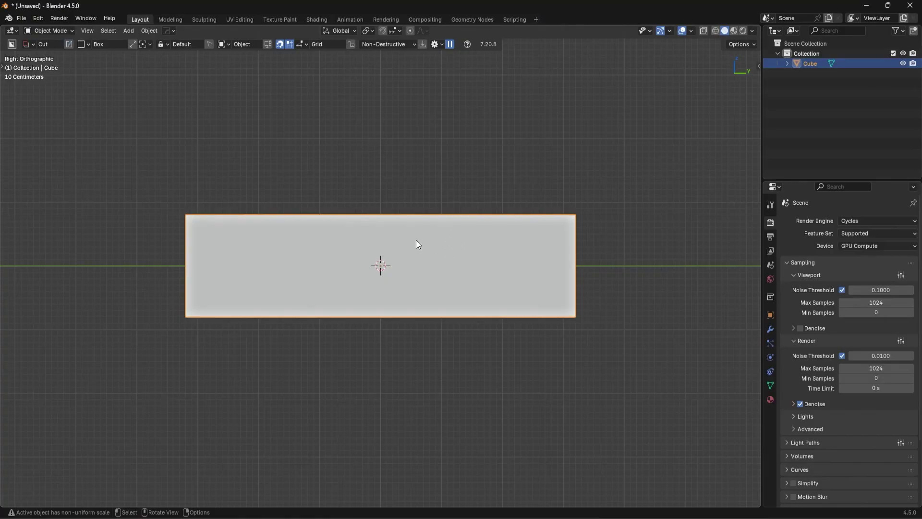
Cycle the Box Helper mode through Intersect and Cut, settling on Slice
key("d")
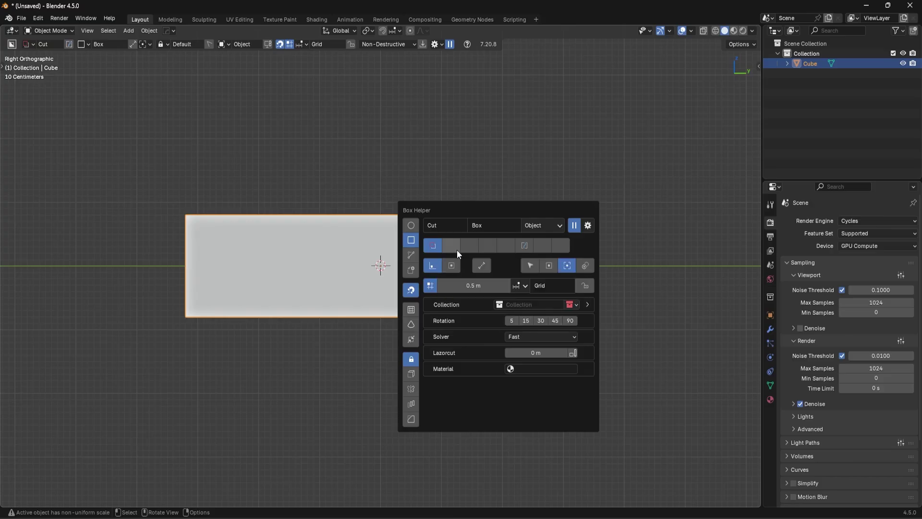
scroll(313, 240, "up", 4)
scroll(335, 249, "down", 2)
key("d")
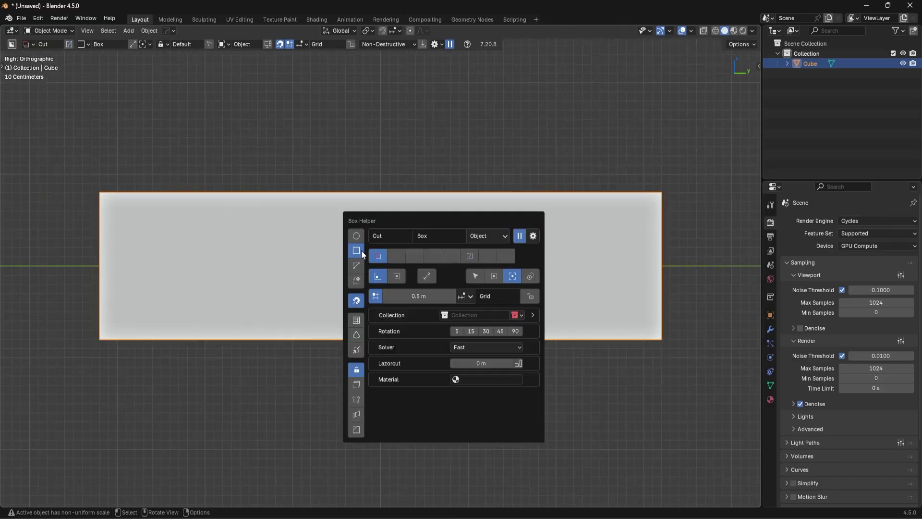
left_click(412, 257)
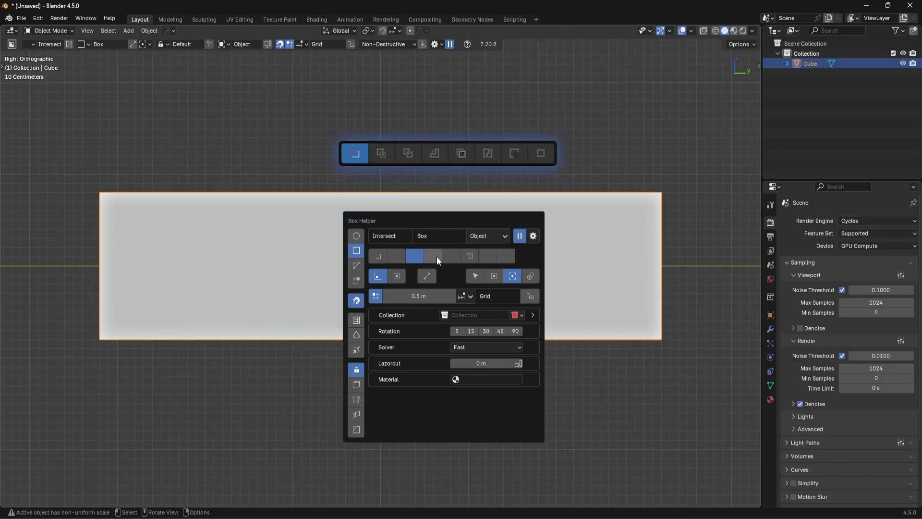
left_click(377, 257)
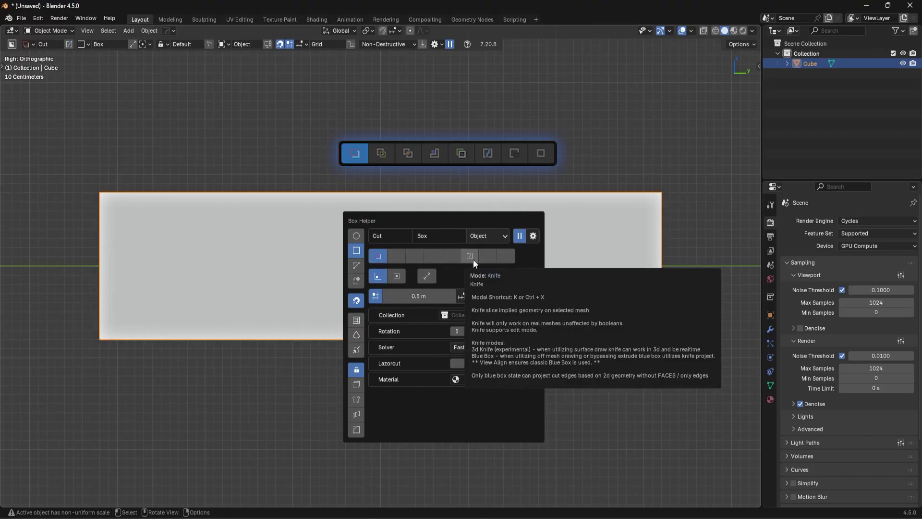
left_click(395, 256)
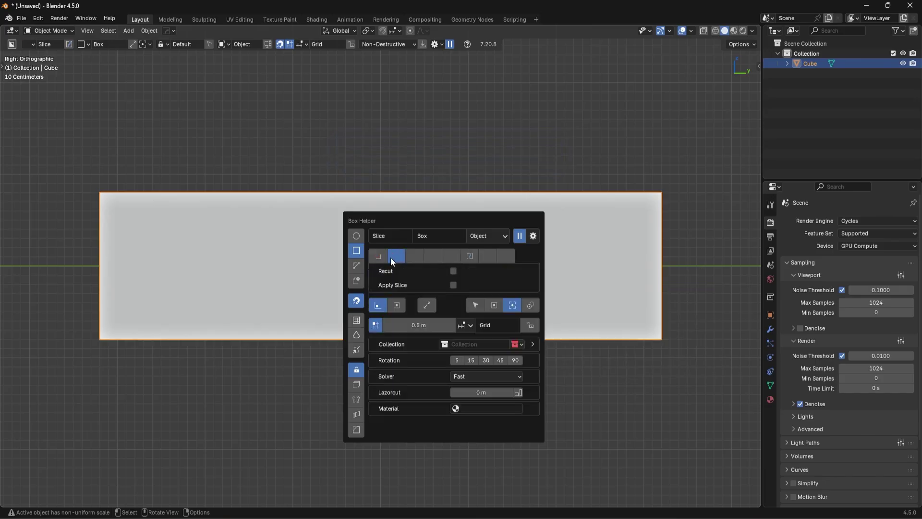
scroll(211, 255, "down", 3)
Slice the block's left end into its own section and select the sliced piece
left_click_drag(203, 274, 315, 198)
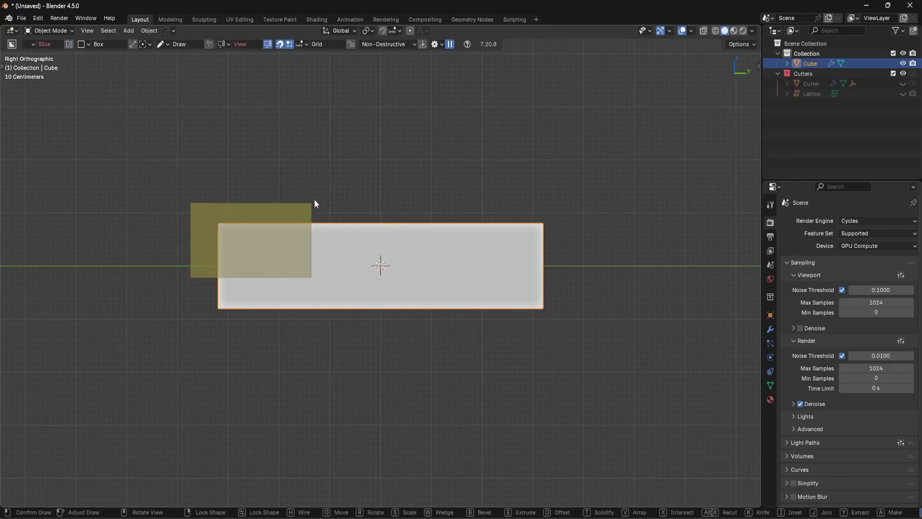
middle_click_drag(315, 198, 360, 226)
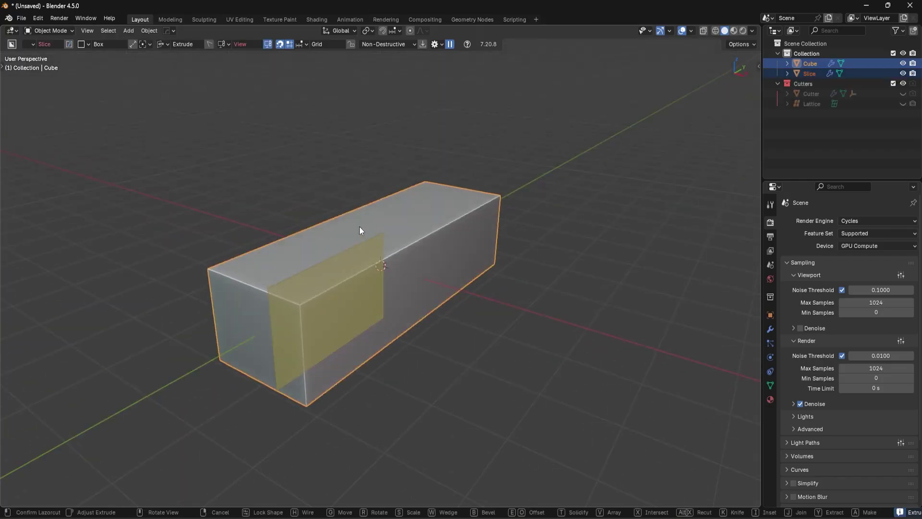
left_click(208, 194)
scroll(355, 270, "up", 4)
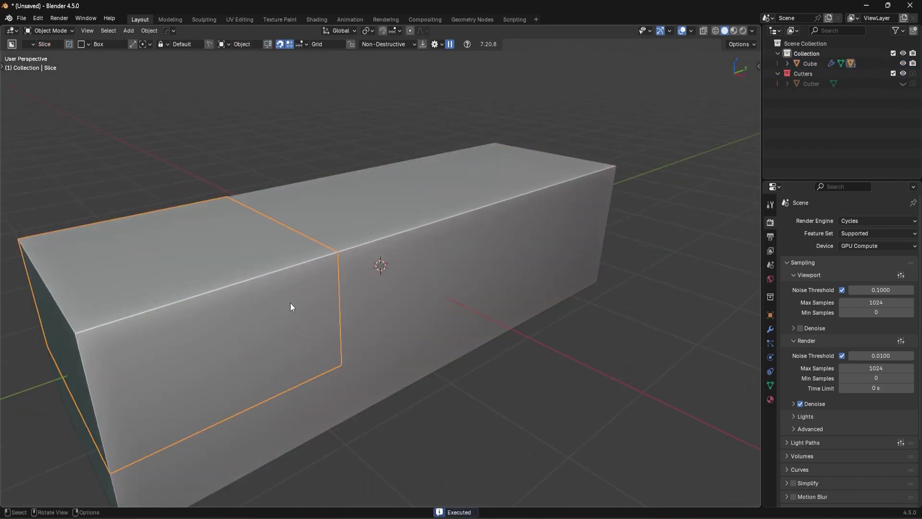
scroll(258, 292, "down", 3)
left_click(251, 281)
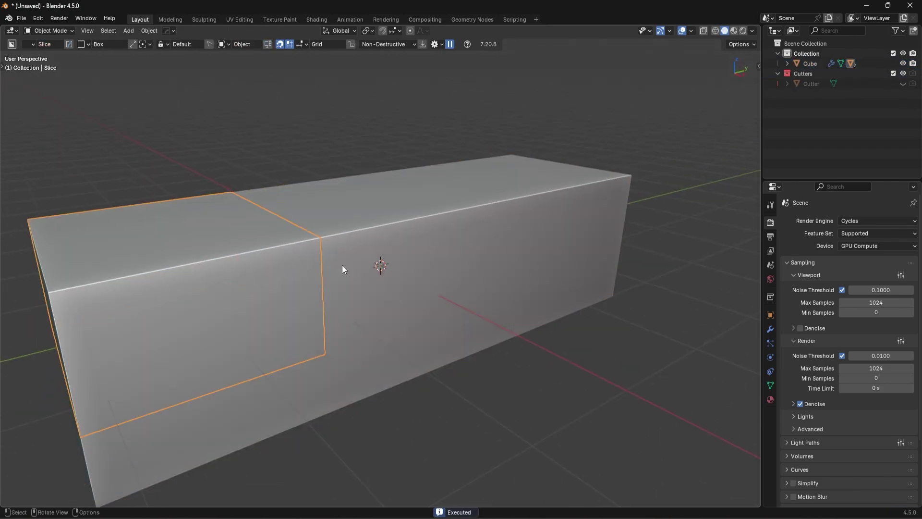
Try an Intersect box cut on the block, then cancel it
key("d")
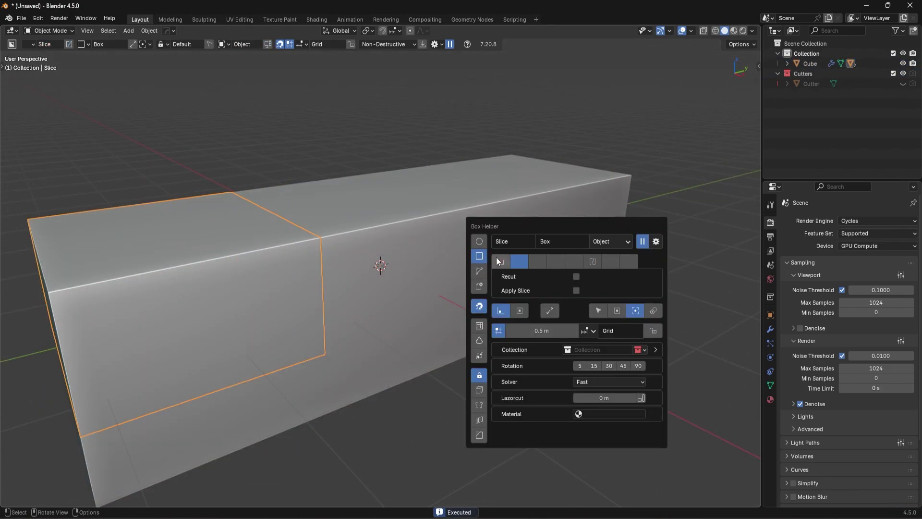
left_click(532, 261)
scroll(463, 241, "down", 3)
left_click_drag(482, 257, 589, 164)
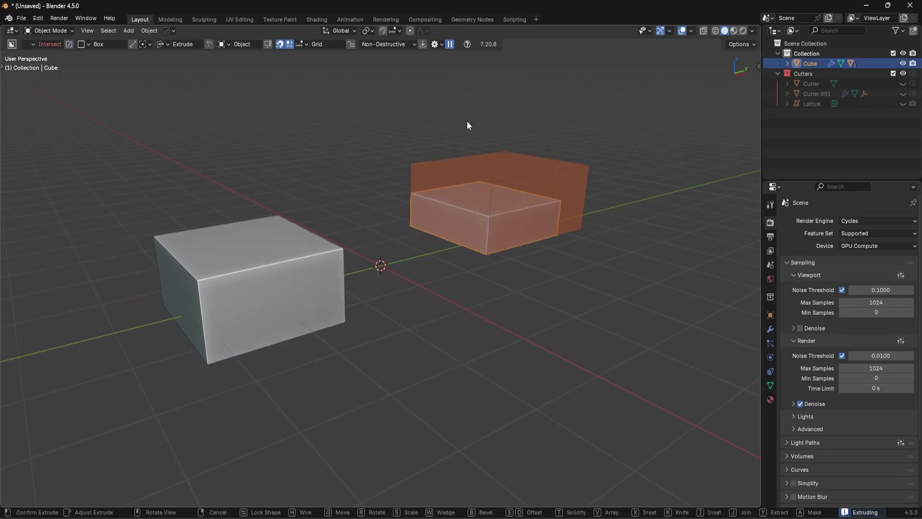
key("Escape")
Try an Inset box with solidify thickness over the block's right end, then cancel it
key("d")
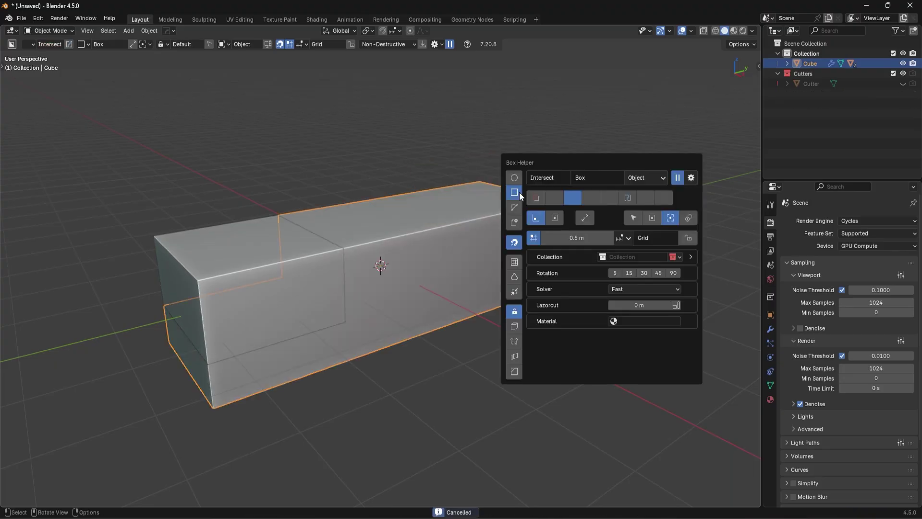
left_click(595, 201)
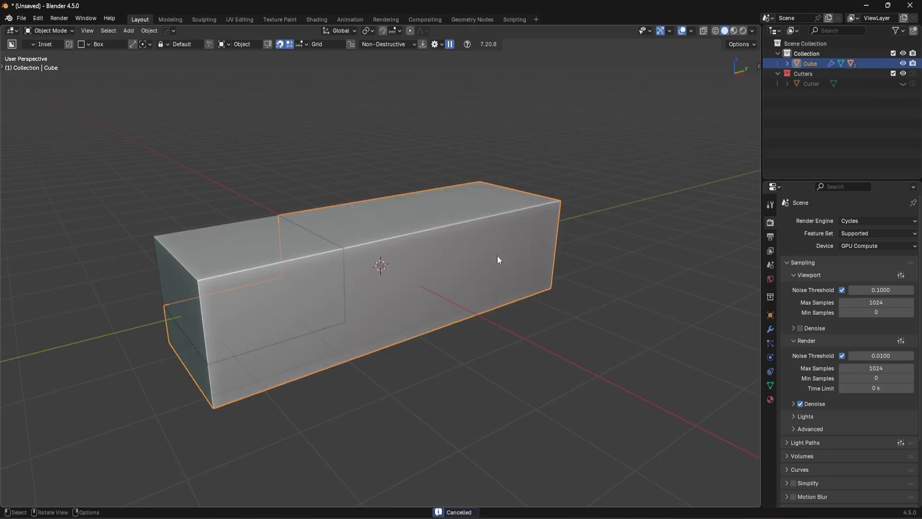
left_click_drag(497, 255, 575, 145)
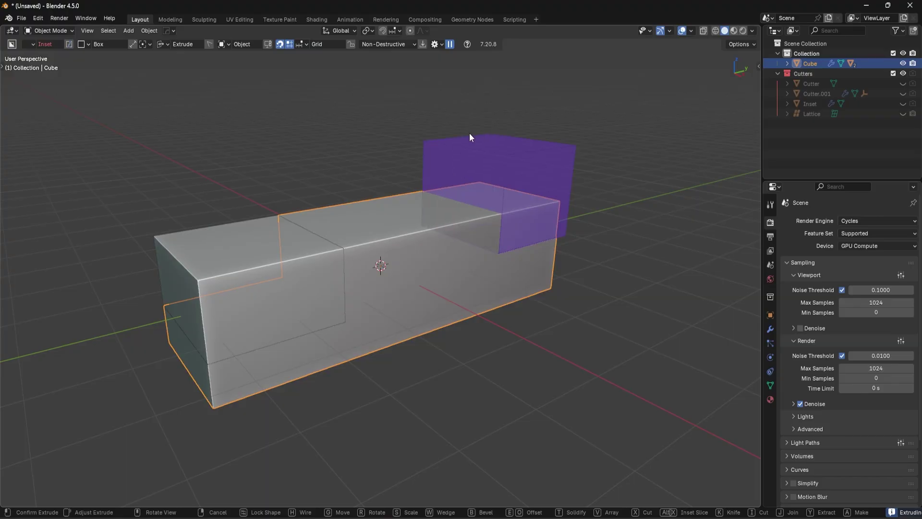
middle_click_drag(470, 136, 381, 135)
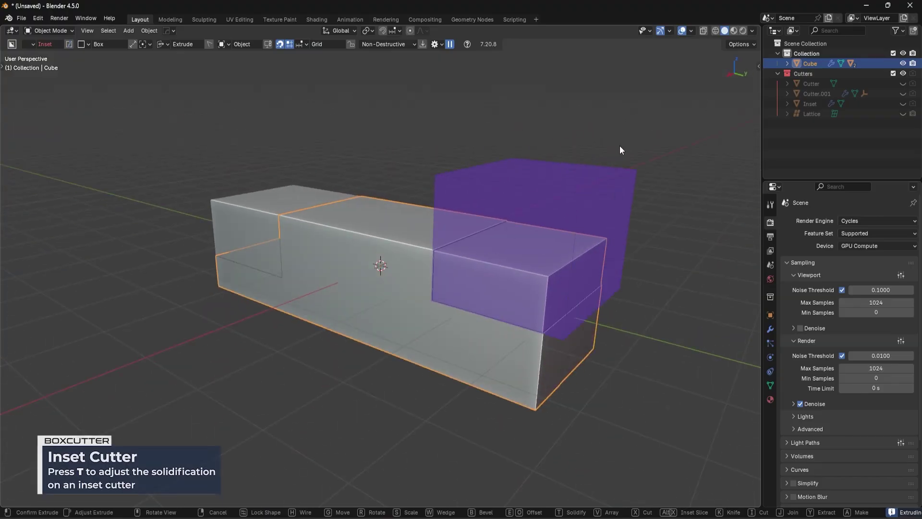
key("t")
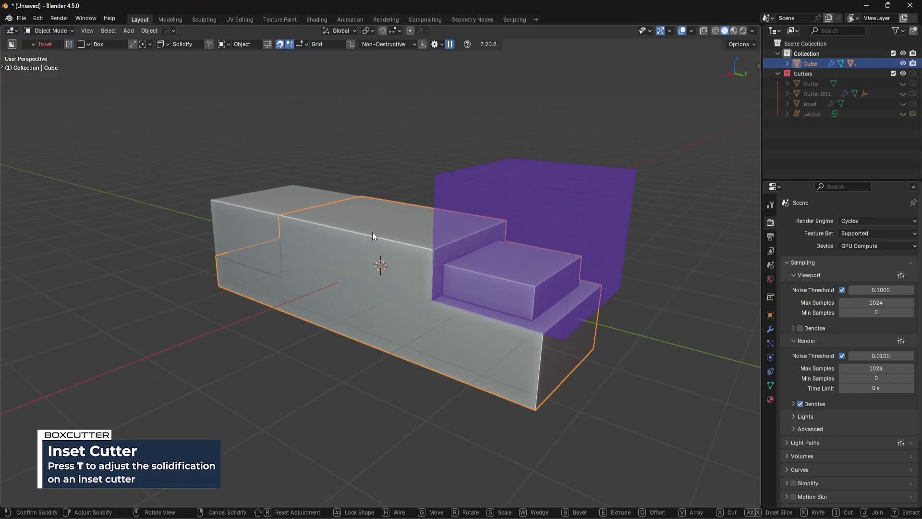
right_click(575, 198)
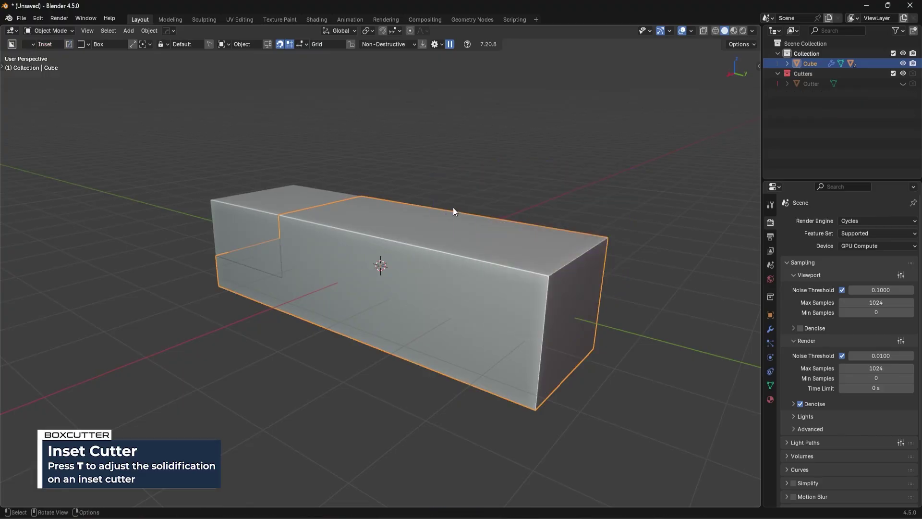
View the block from the right and set the cutter mode back to Cut
middle_click_drag(453, 206, 491, 209)
key("KP_3")
key("d")
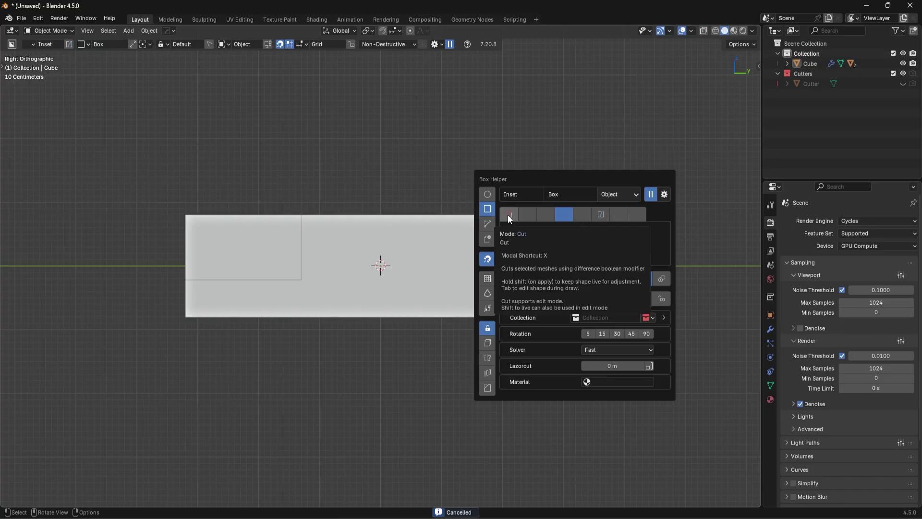
left_click(509, 216)
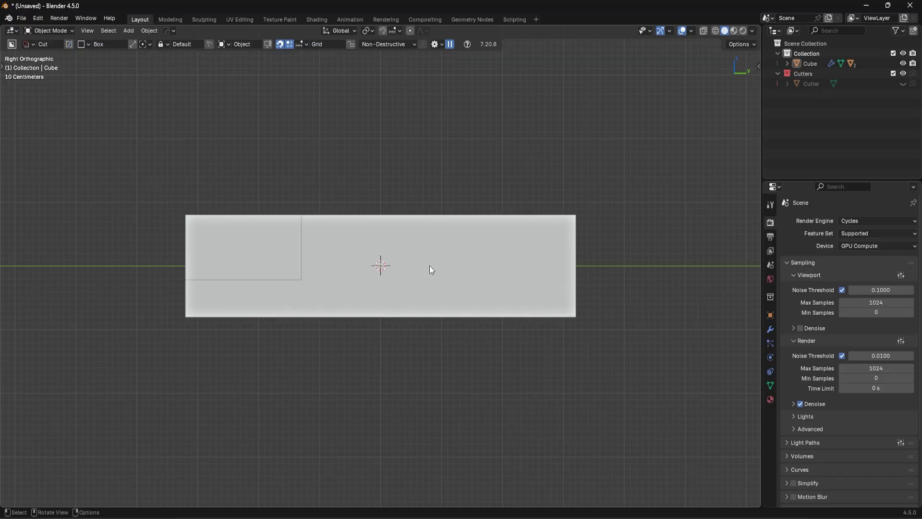
Cut a rounded-corner box step into the block's right part
left_click(421, 259)
left_click_drag(458, 258, 608, 171)
mouse_move(608, 171)
middle_mouse_down()
mouse_move(538, 194)
mouse_move(569, 198)
middle_mouse_up()
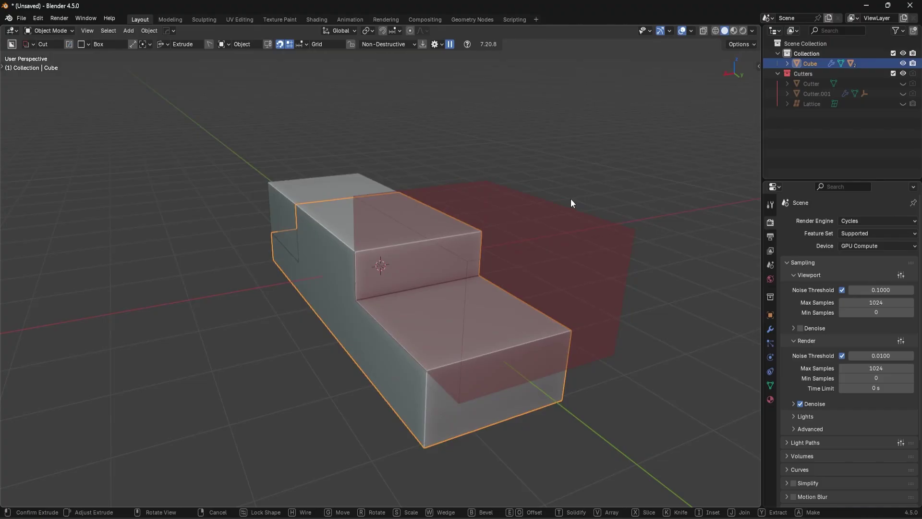
key("b")
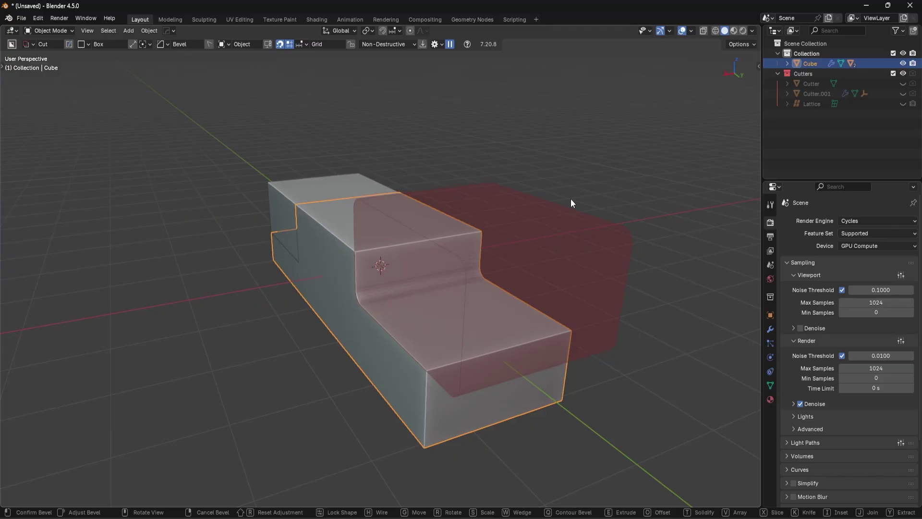
left_click(572, 199)
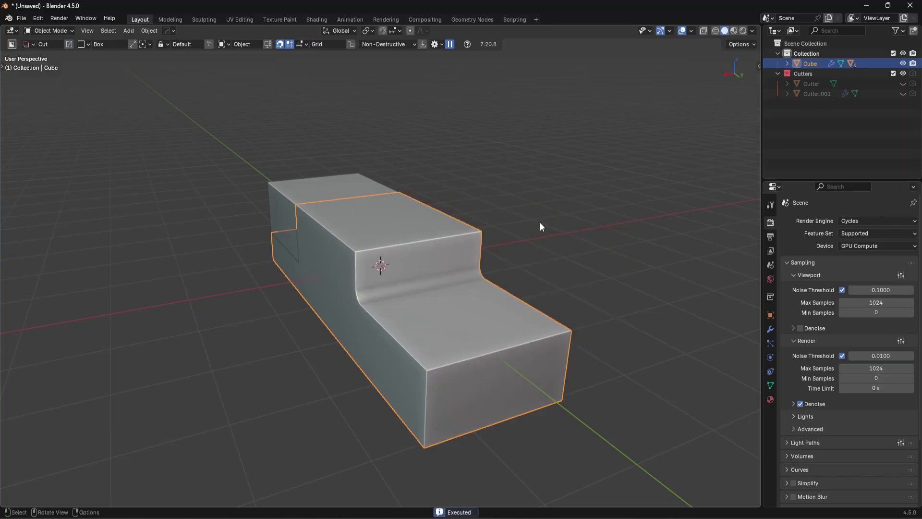
middle_click_drag(571, 199, 581, 223)
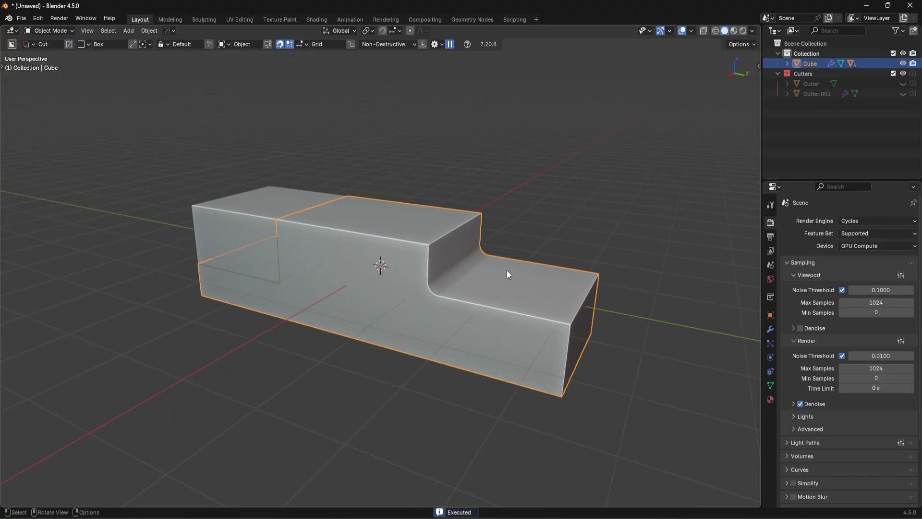
Add a HardOps Bevel to the cut block
key("q")
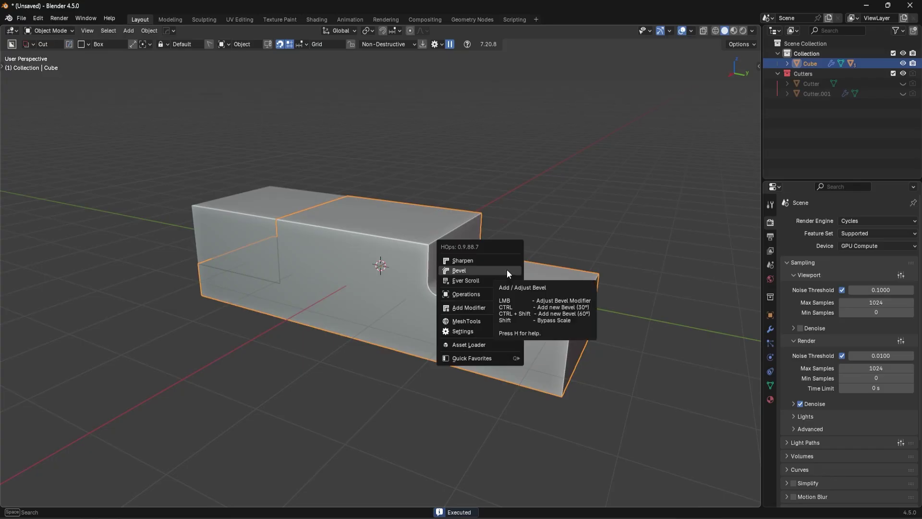
left_click(506, 270)
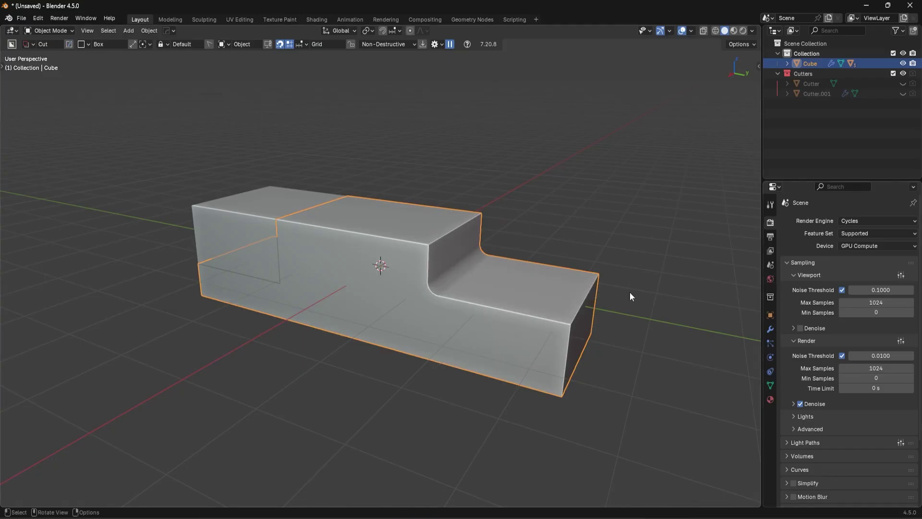
middle_click_drag(630, 295, 549, 252)
key("q")
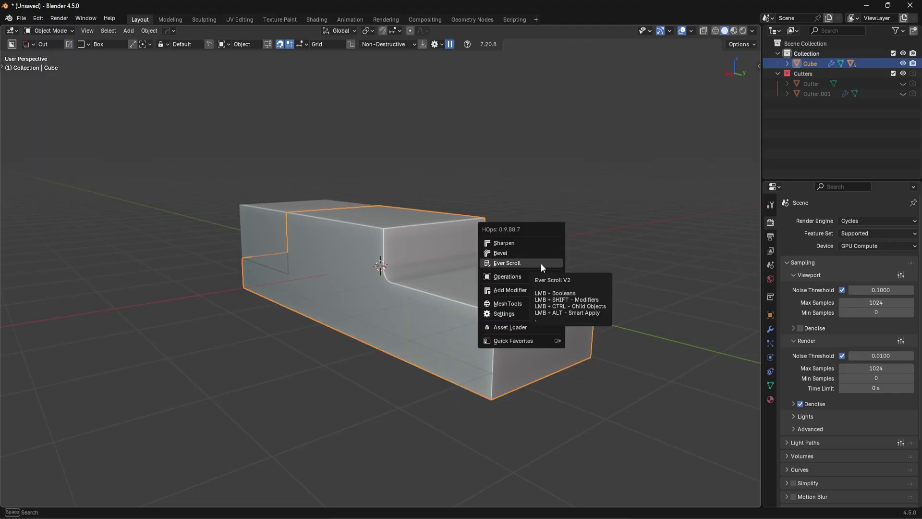
Browse the block's boolean cutters with Ever Scroll and start Shift Bool on the cutter
left_click(541, 263)
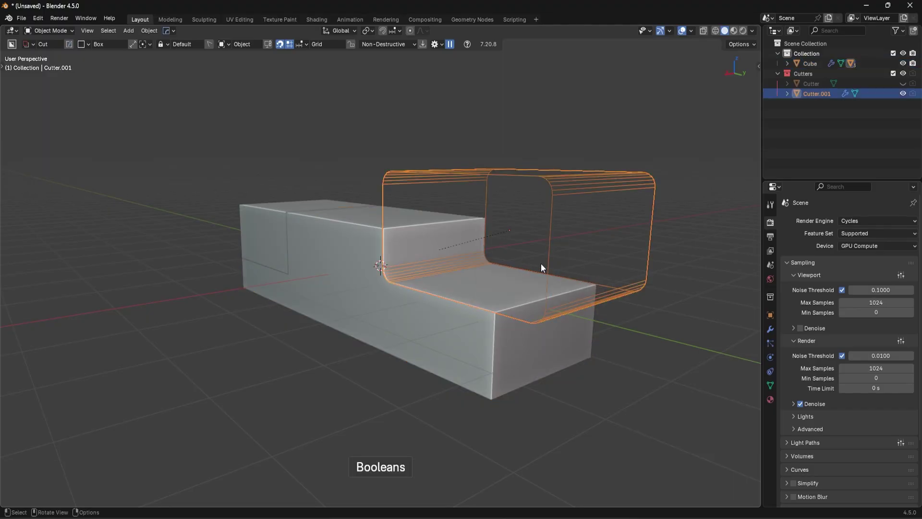
key("q")
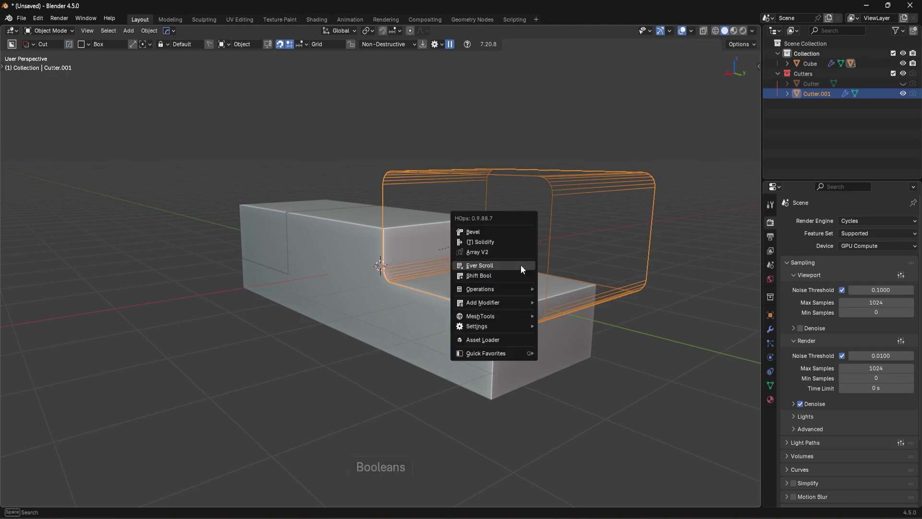
left_click(480, 276)
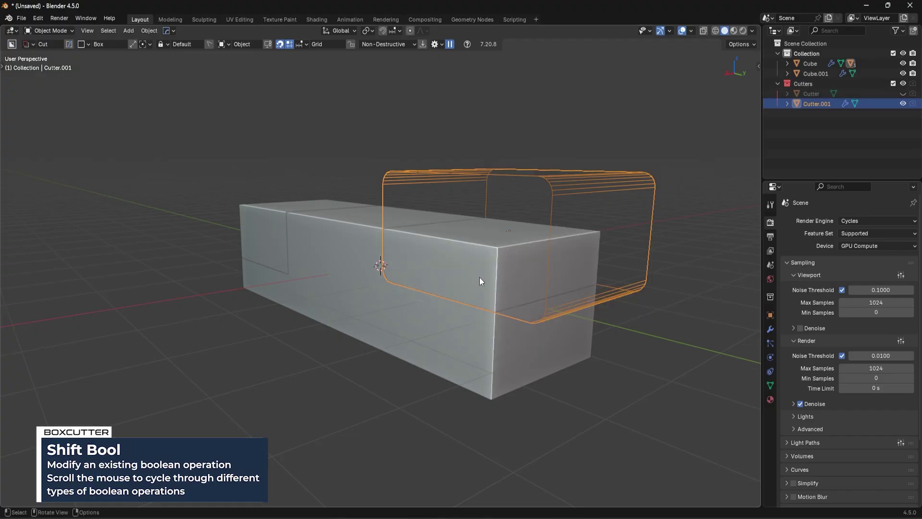
middle_click_drag(480, 276, 490, 279)
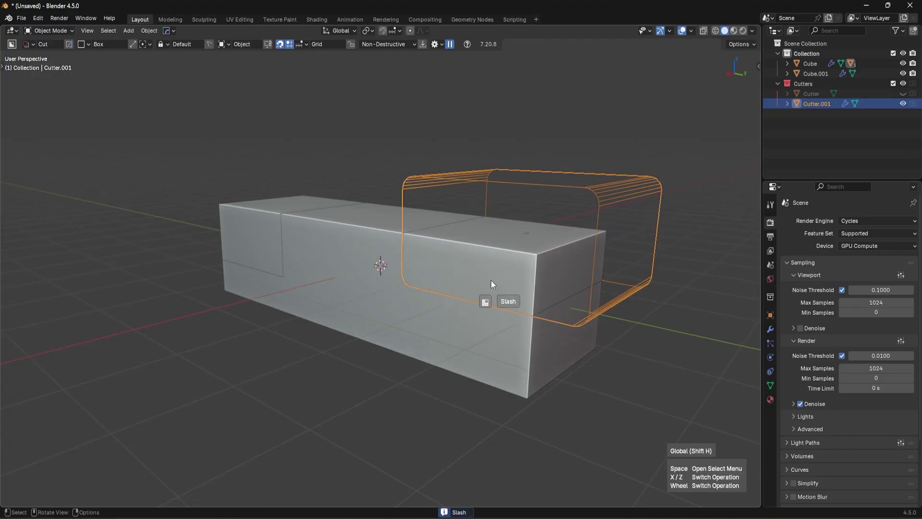
Cycle the cutter through Slash, Inset, Outset, Clear, Intersect and Union, keeping Difference
scroll(491, 283, "down", 1)
scroll(491, 284, "down", 1)
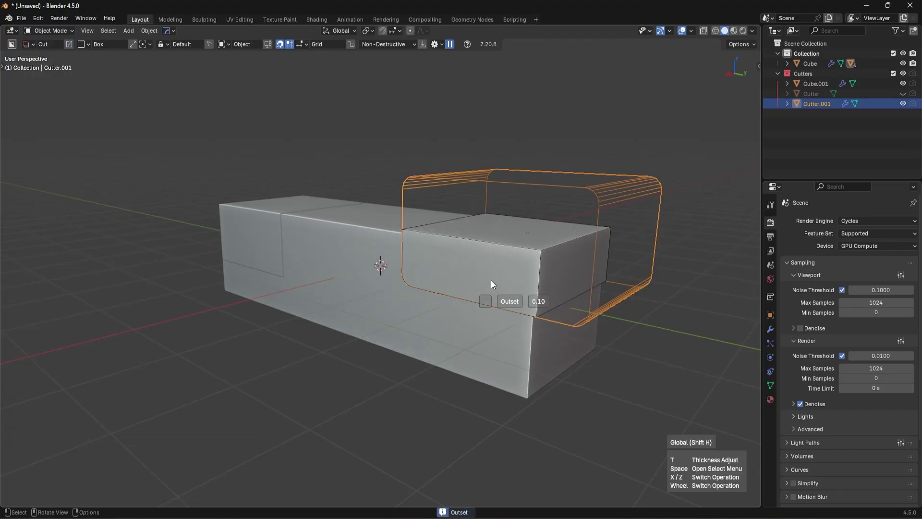
scroll(490, 281, "down", 1)
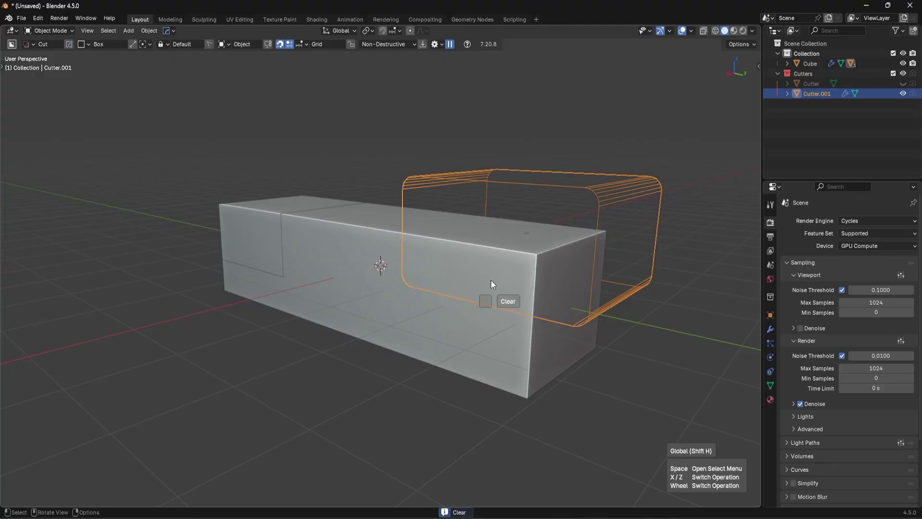
scroll(491, 283, "down", 1)
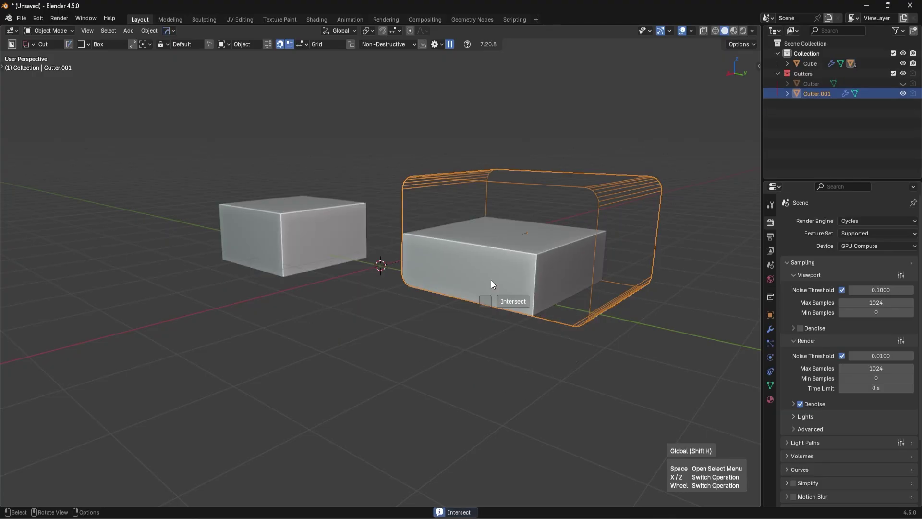
scroll(491, 284, "down", 1)
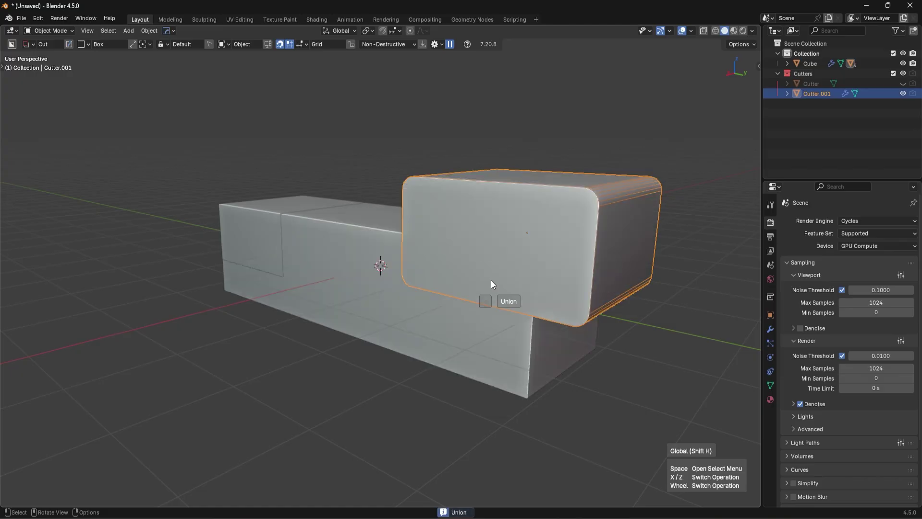
scroll(491, 283, "down", 1)
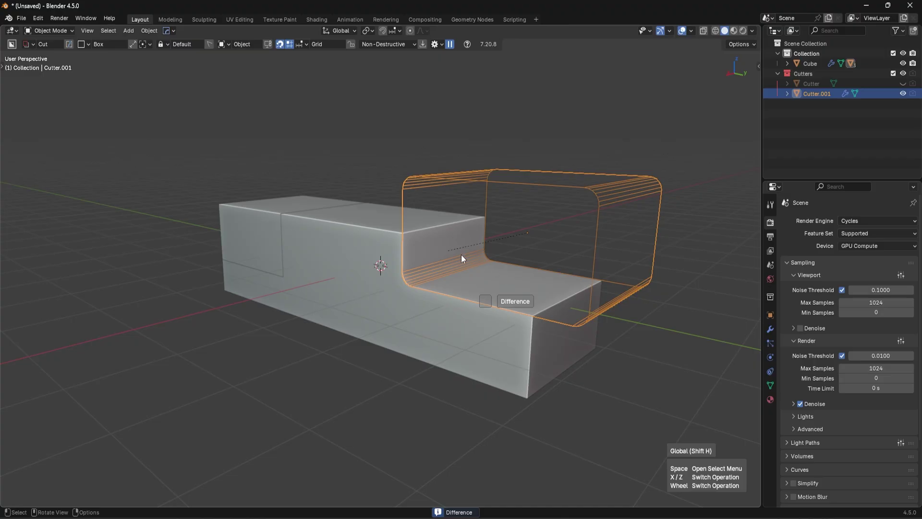
key("Escape")
middle_click_drag(334, 270, 399, 238)
Draw a cutting box over the block's lower end in right-side view
left_click(540, 298)
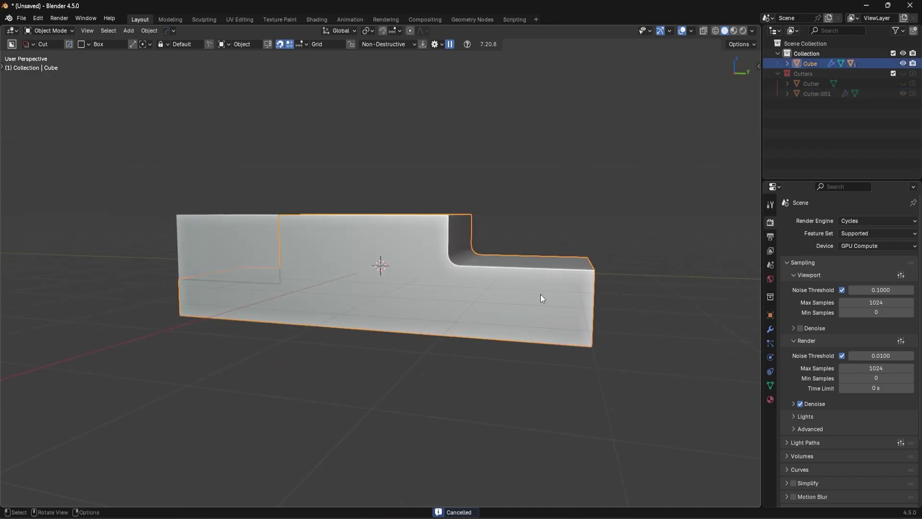
key("KP_3")
left_click_drag(505, 338, 608, 283)
mouse_move(608, 283)
middle_mouse_down()
mouse_move(538, 290)
mouse_move(614, 295)
middle_mouse_up()
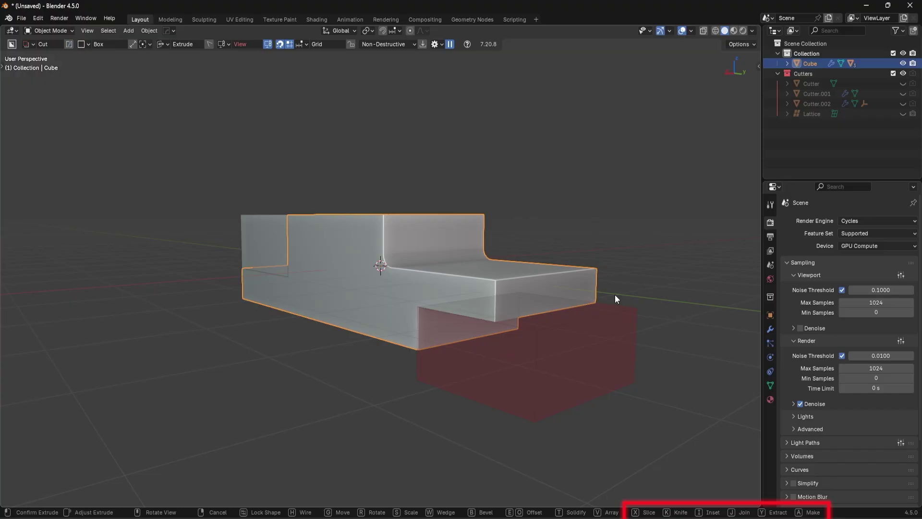
Toggle the box through Slice, Inset and Join modes, then confirm it as an Inset
key("x")
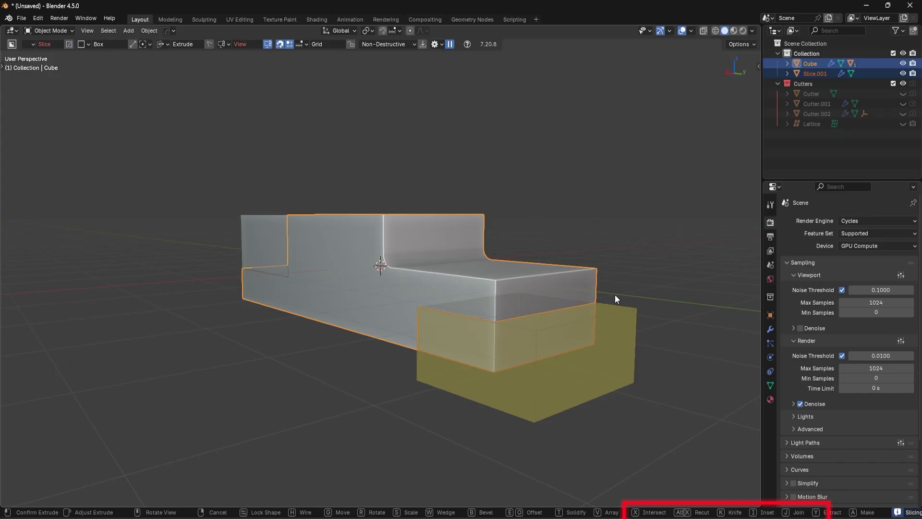
key("i")
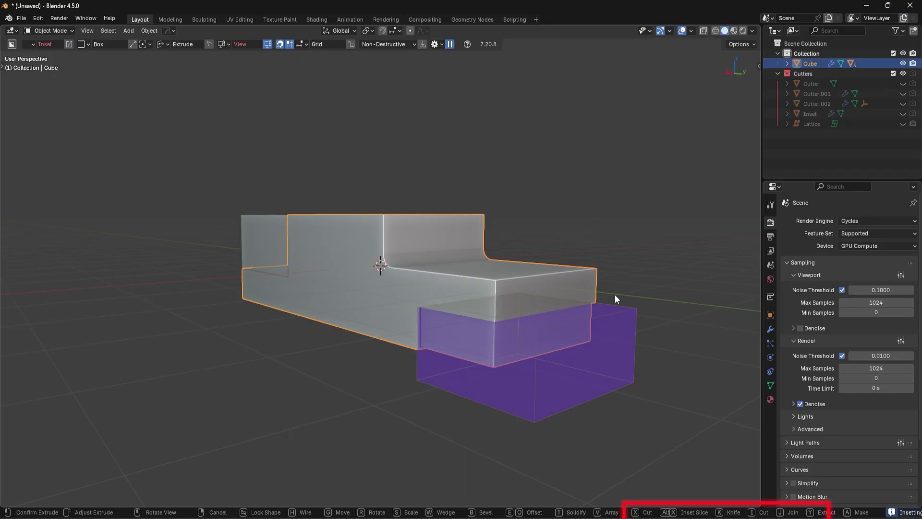
key("j")
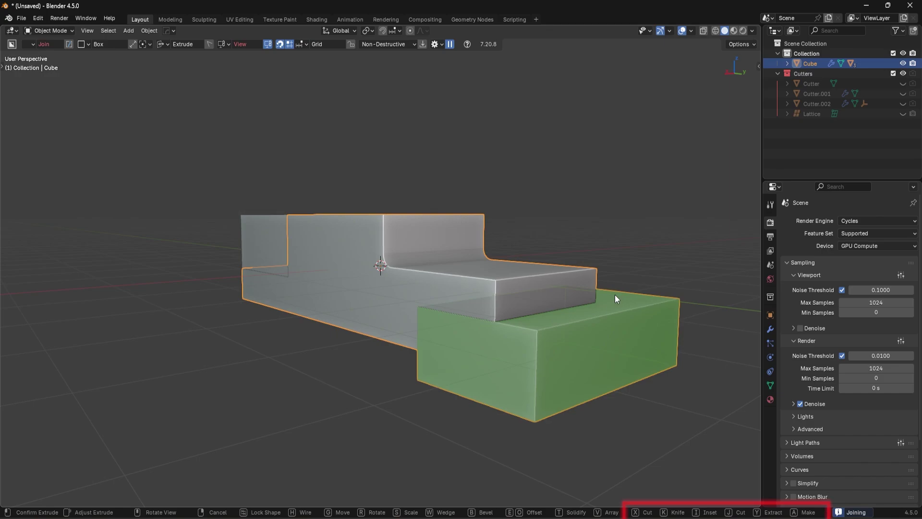
key("i")
key("x")
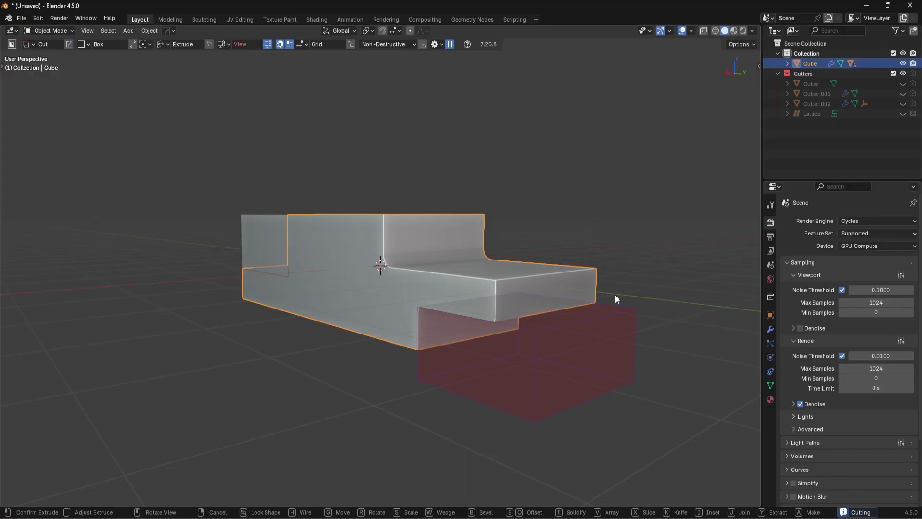
key("i")
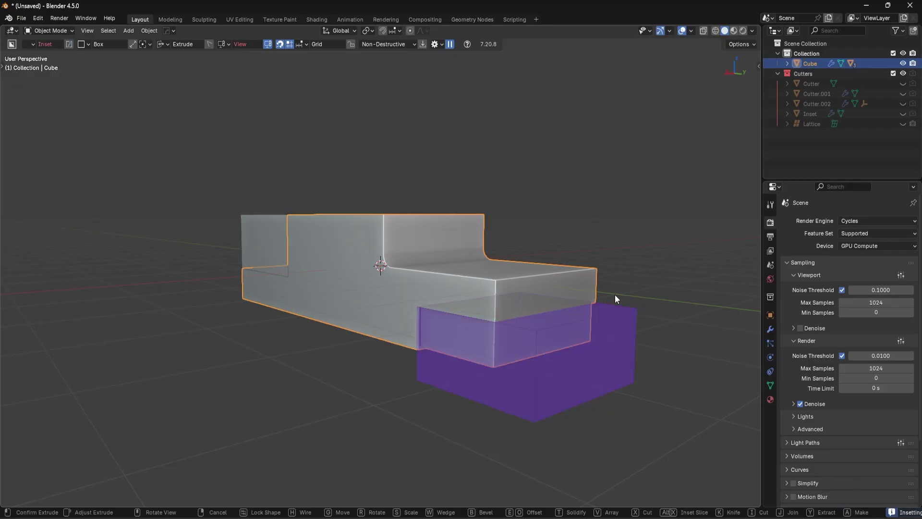
left_click(614, 295)
mouse_move(615, 295)
middle_mouse_down()
mouse_move(612, 284)
mouse_move(606, 295)
middle_mouse_up()
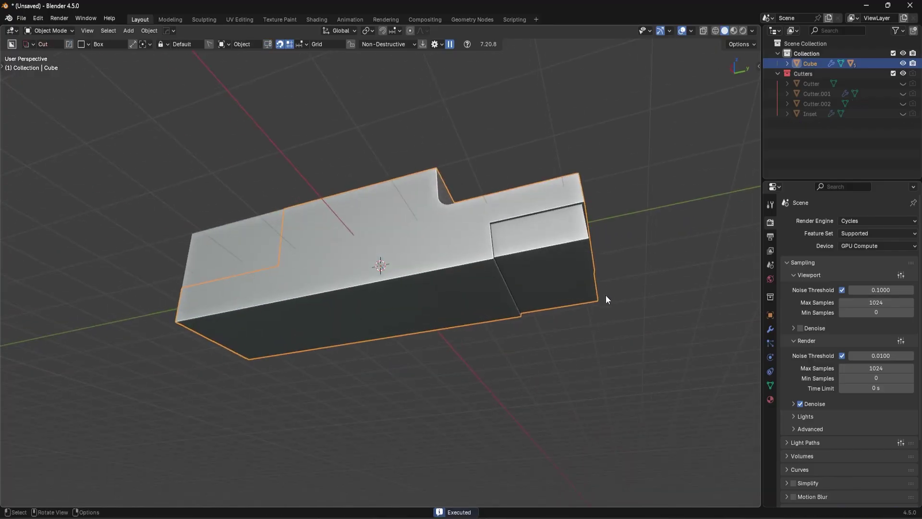
middle_click_drag(554, 245, 555, 286)
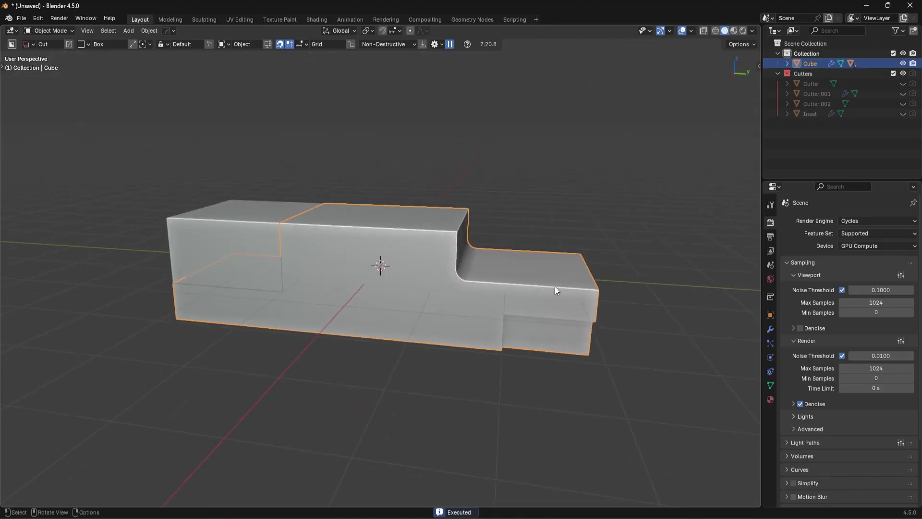
key("d")
View the fresh default cube in Right Orthographic
key("KP_3")
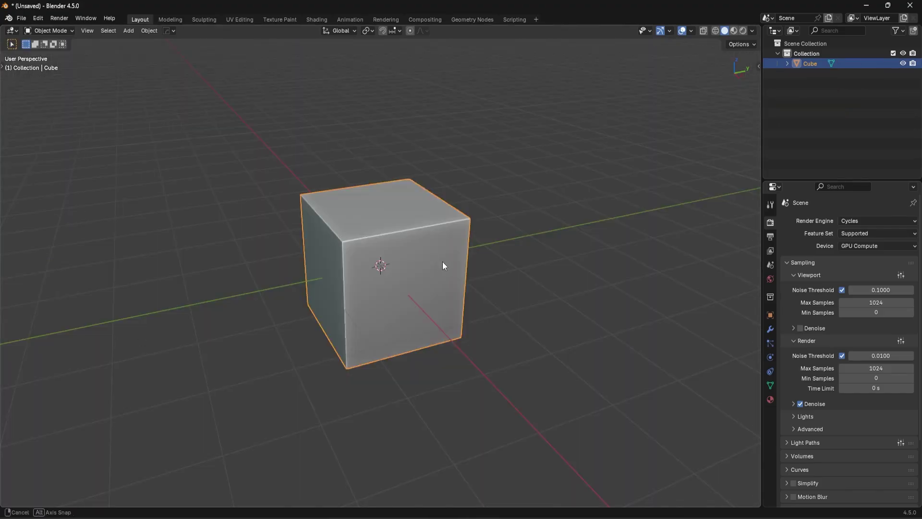
In Edit Mode, bevel the cube's top right edge with 10 segments
middle_click_drag(442, 264, 469, 258)
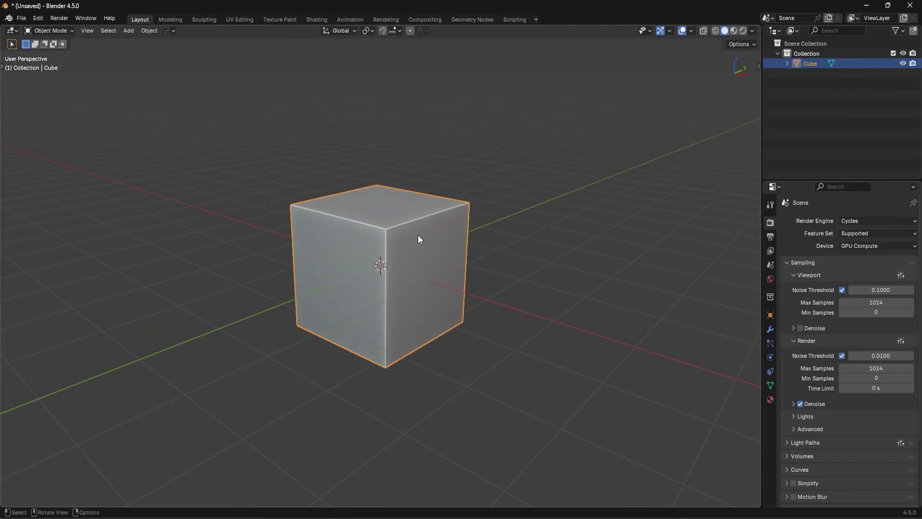
key("ctrl+Tab")
left_click(490, 250)
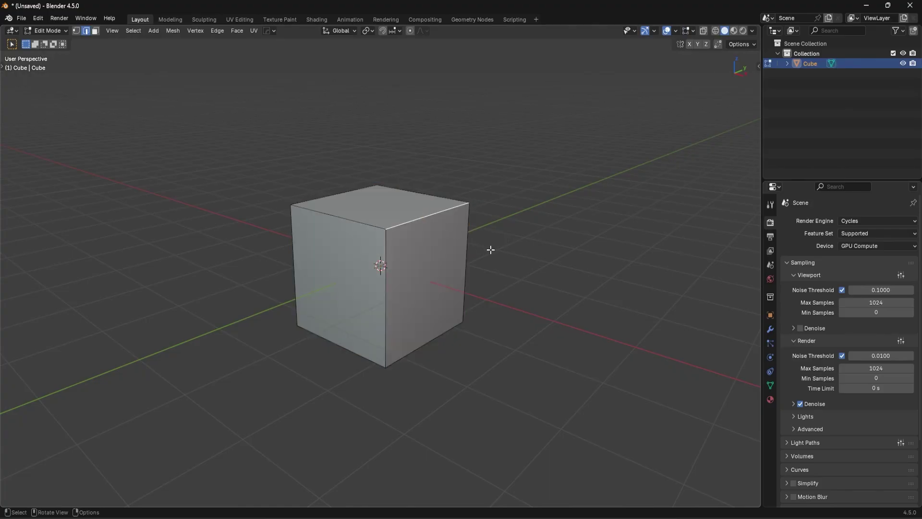
key("ctrl+b")
scroll(521, 285, "up", 9)
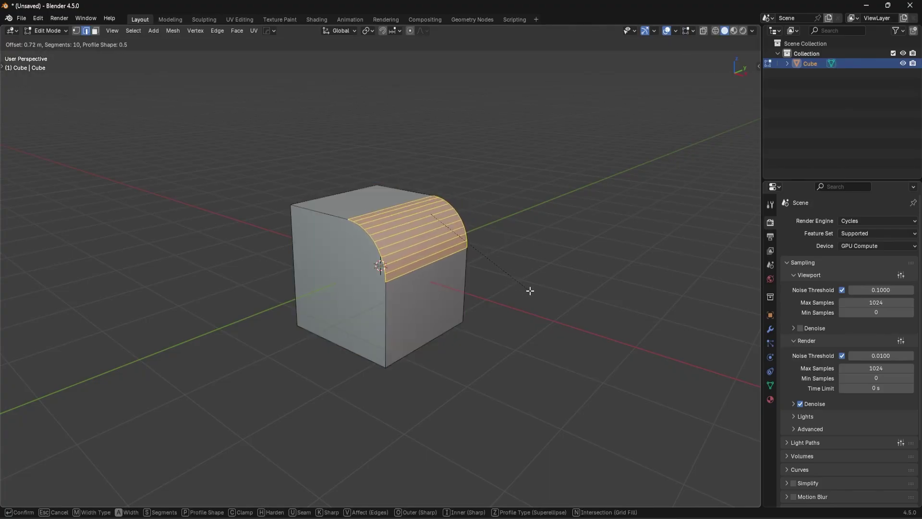
left_click(530, 290)
Back in Object Mode, apply Shade Auto Smooth to the cube and activate BoxCutter
key("Tab")
right_click(524, 189)
left_click(525, 189)
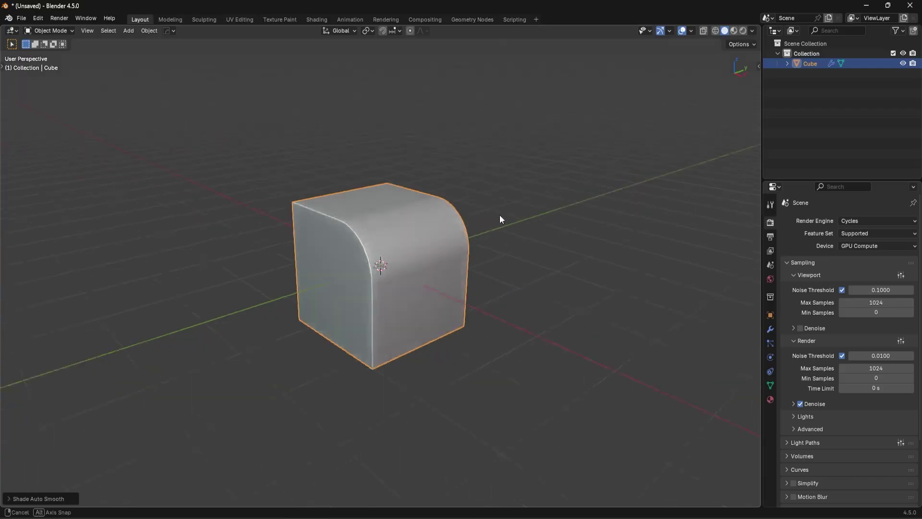
middle_click_drag(499, 215, 438, 211)
key("d")
key("Escape")
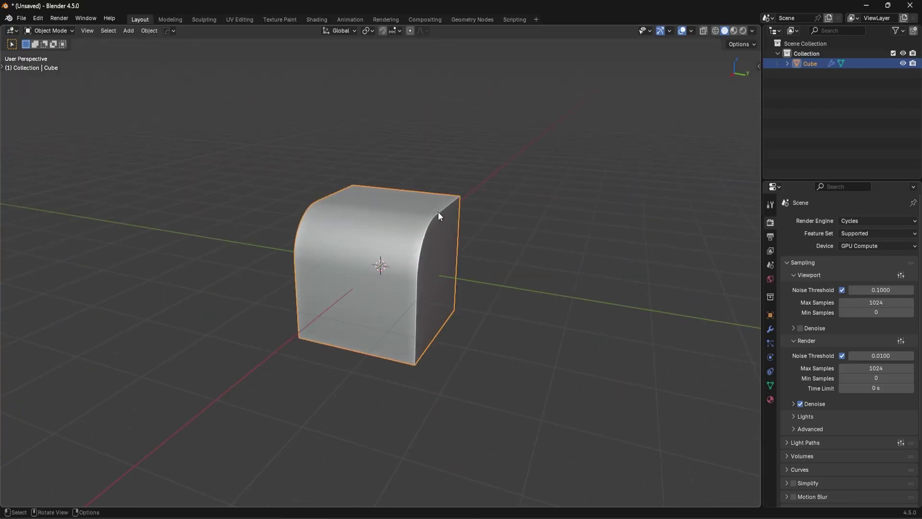
key("alt+w")
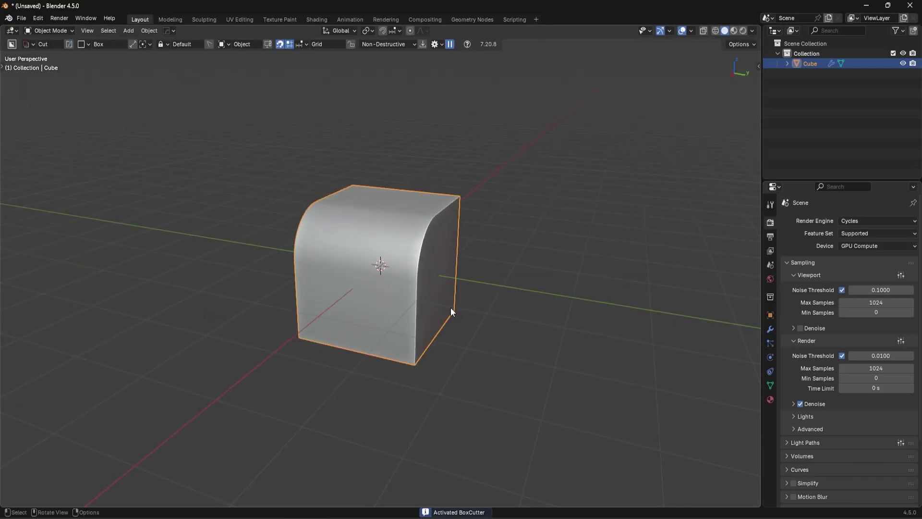
Draw a box cut from the cube's lower front face past its top, bevel its inner edges, and confirm
key("d")
middle_click_drag(452, 315, 377, 308)
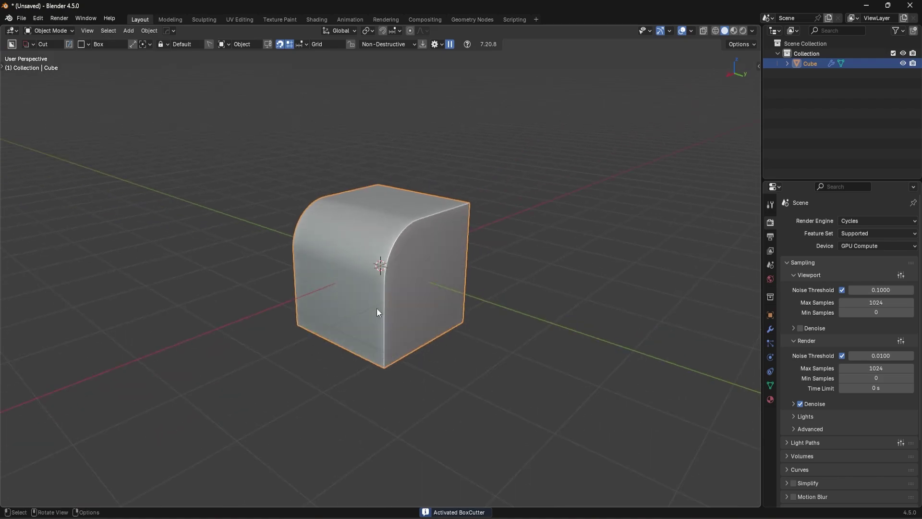
left_click_drag(368, 323, 420, 196)
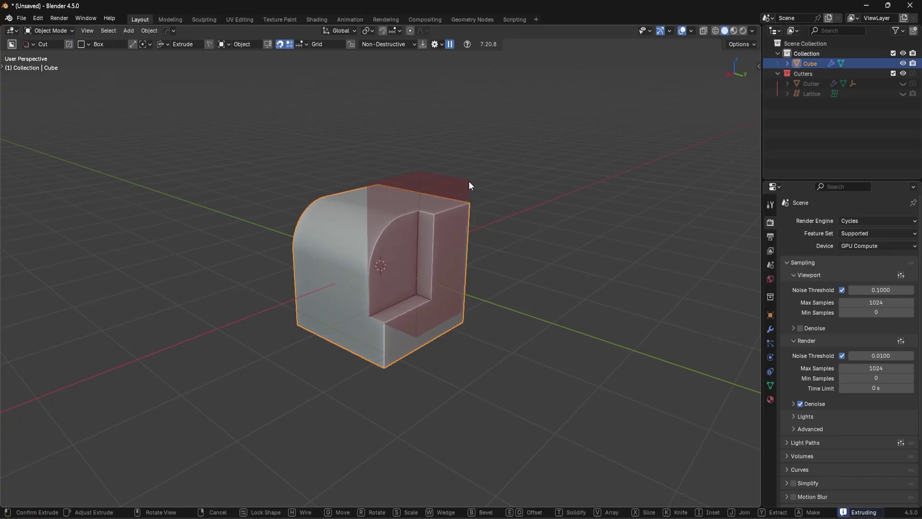
key("b")
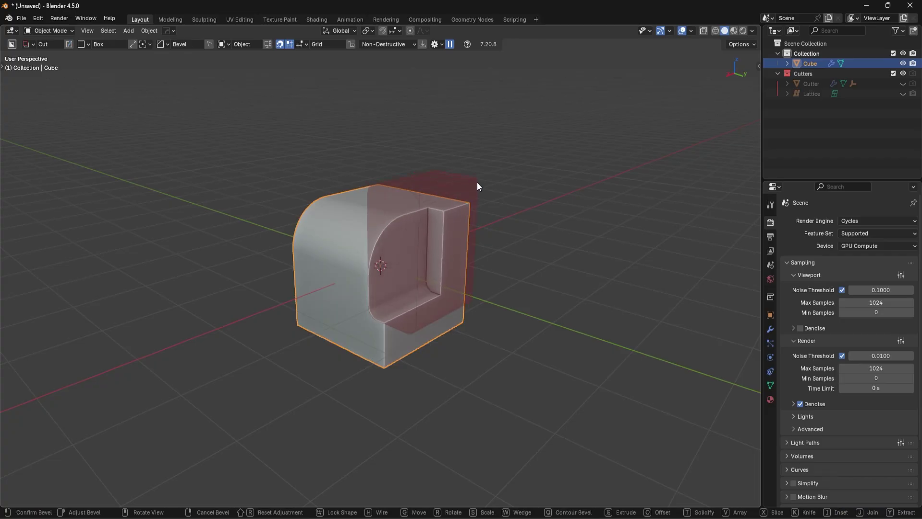
scroll(478, 184, "up", 1)
left_click(478, 185)
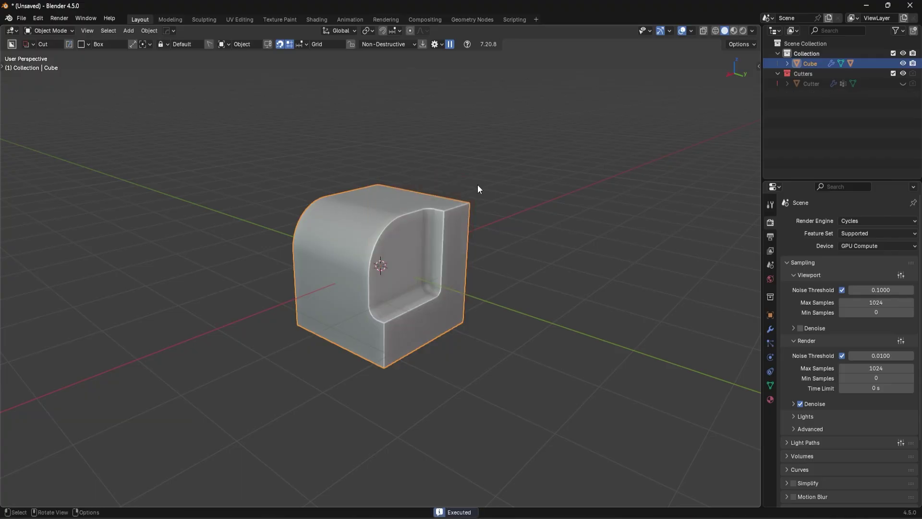
scroll(459, 212, "up", 2)
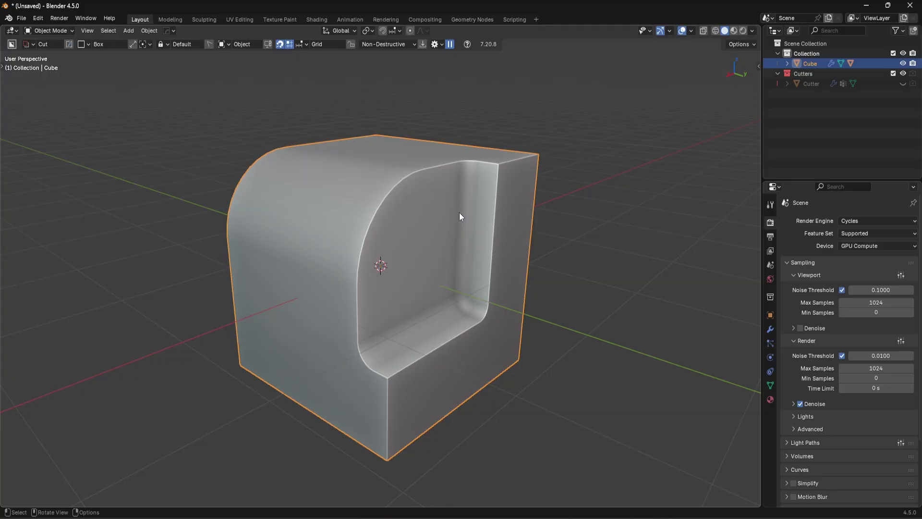
Box-cut the cube's upper-left with rounded corners, as an inset with thin shell thickness
middle_click_drag(459, 212, 418, 298)
left_click_drag(418, 301, 289, 148)
middle_click_drag(288, 148, 321, 168)
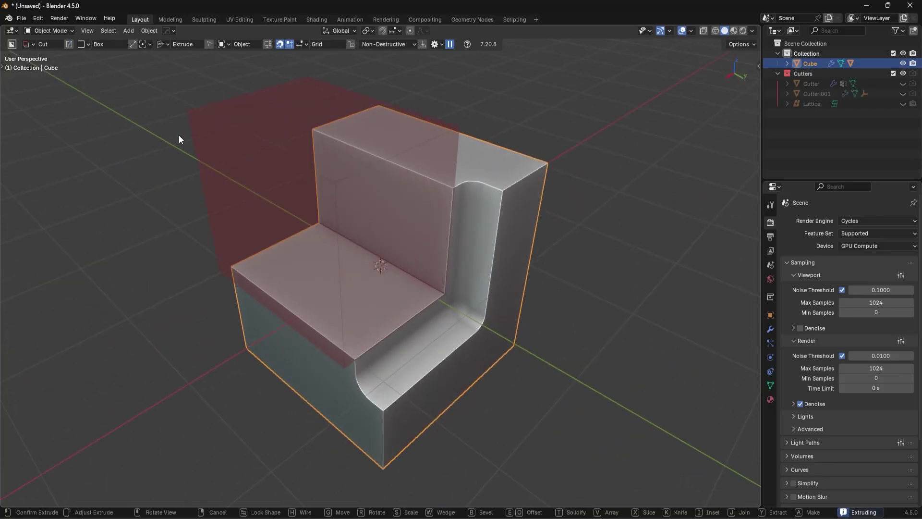
key("b")
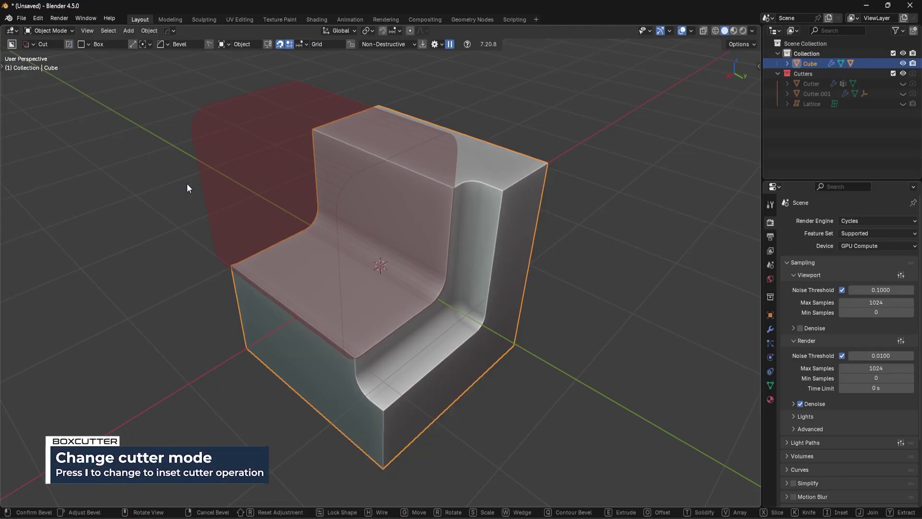
key("i")
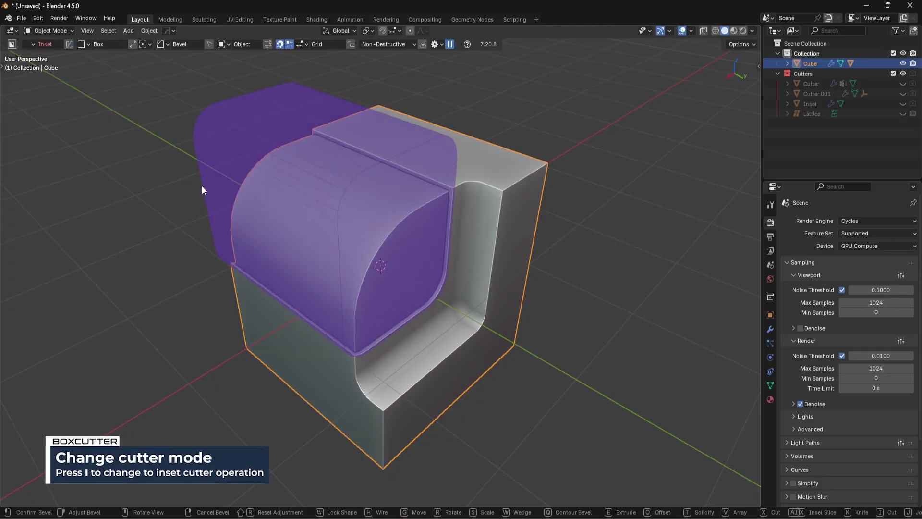
key("t")
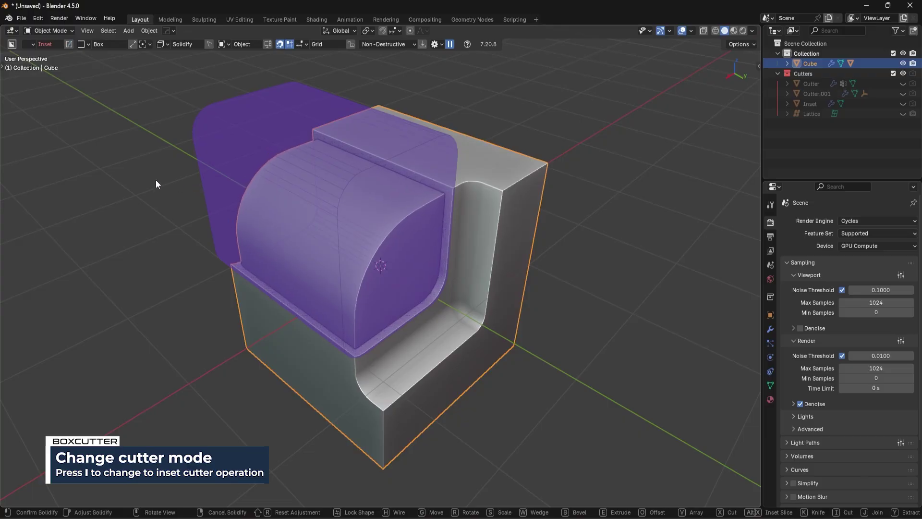
left_click(123, 180)
middle_click_drag(123, 180, 289, 272)
Select the Inset boolean cutter via Hard Ops and view its modifier stack
scroll(319, 295, "up", 6)
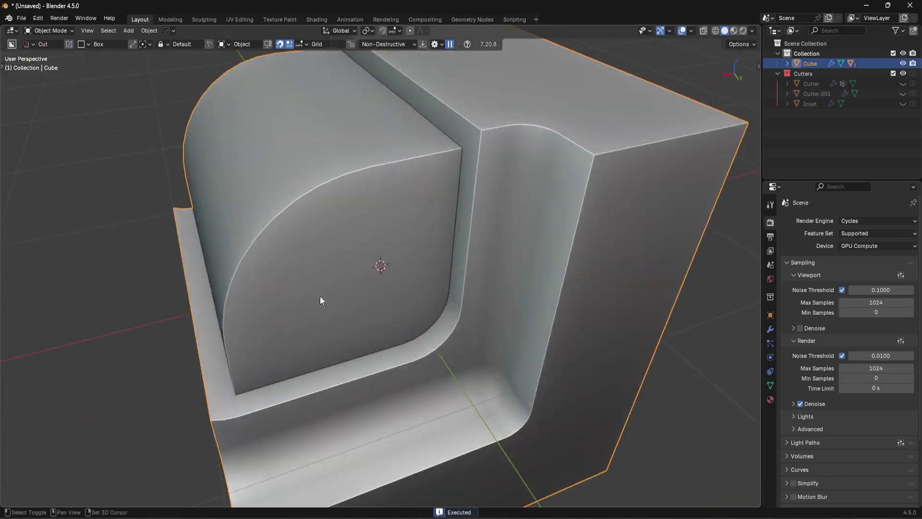
key("q")
left_click(529, 295)
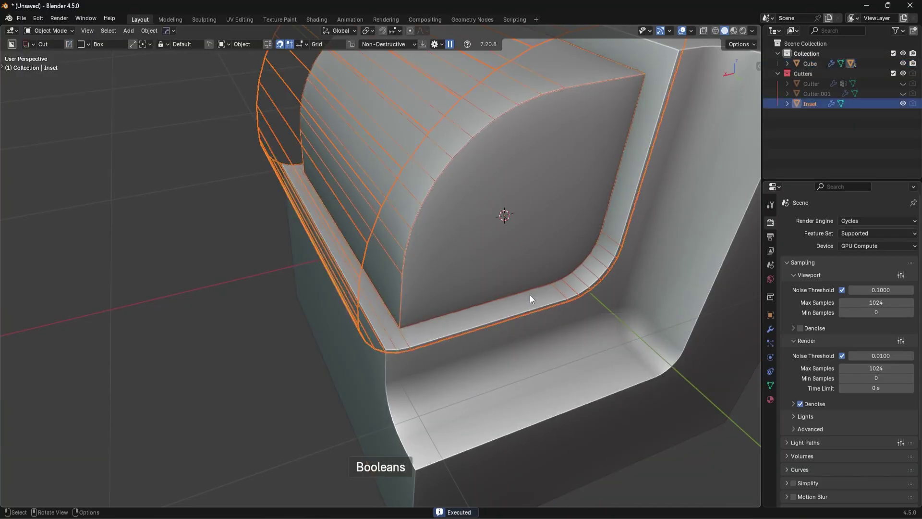
left_click(770, 329)
scroll(754, 288, "down", 3)
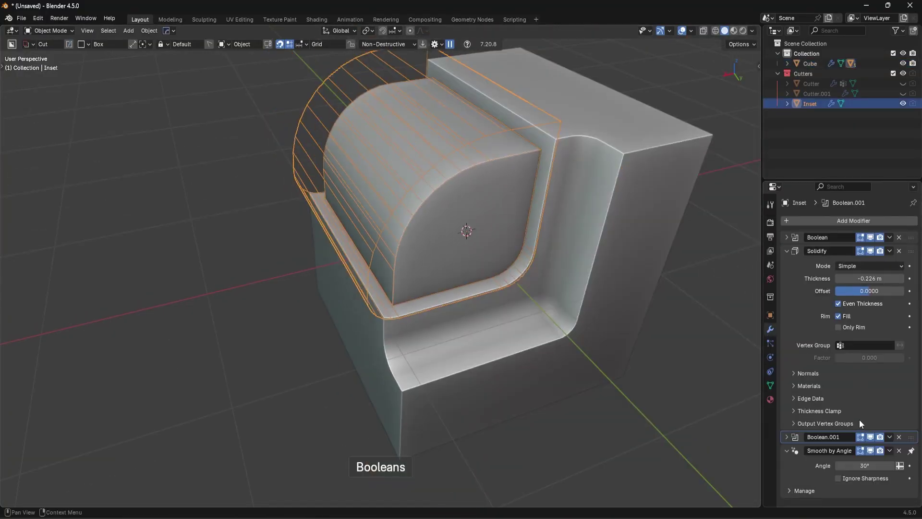
scroll(448, 168, "down", 3)
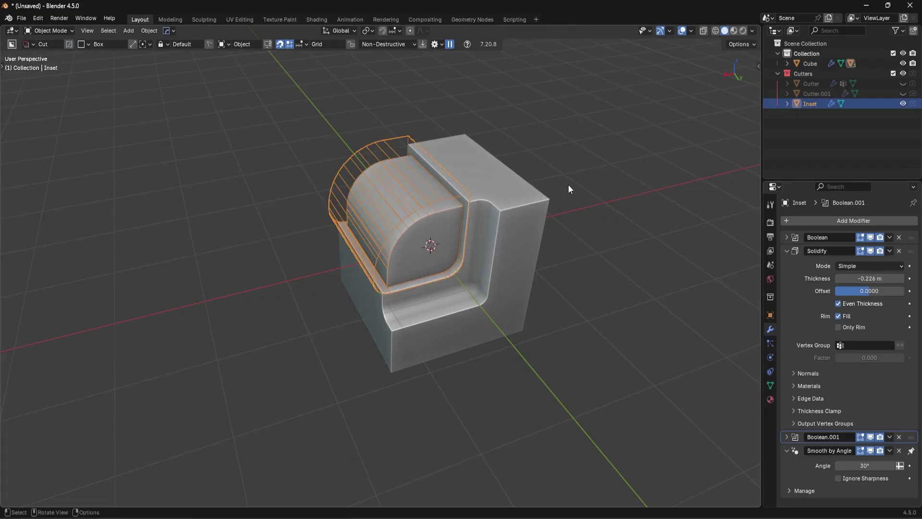
scroll(520, 197, "up", 4)
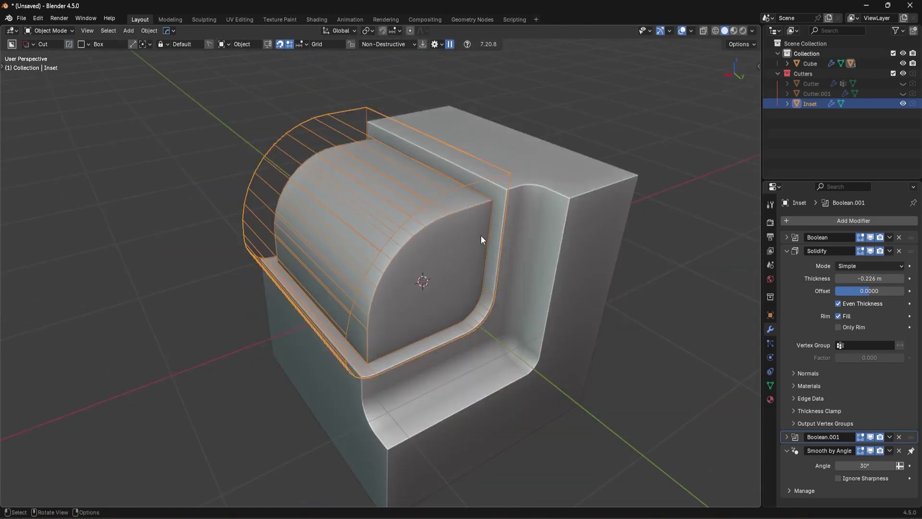
Pick Cutter.001 by cycling the cube's booleans in Hard Ops, then reposition it
key("q")
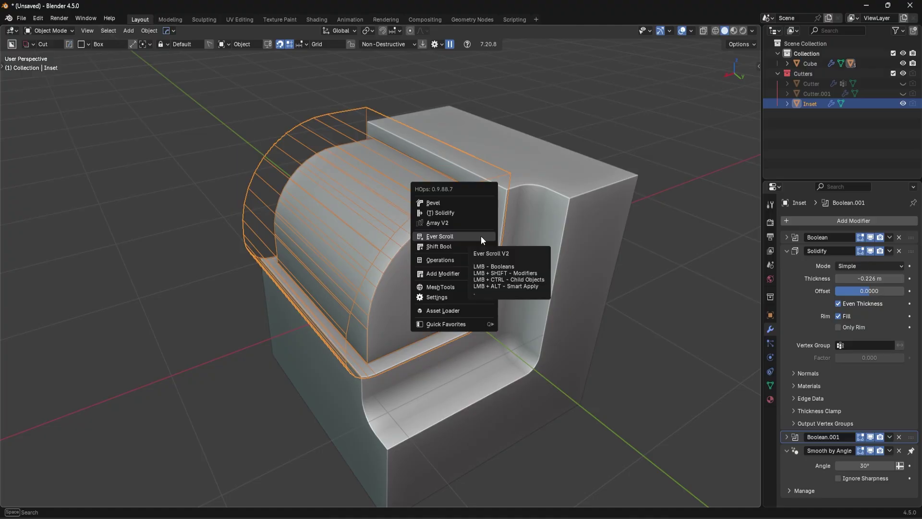
left_click(481, 236)
left_click(482, 235)
key("g")
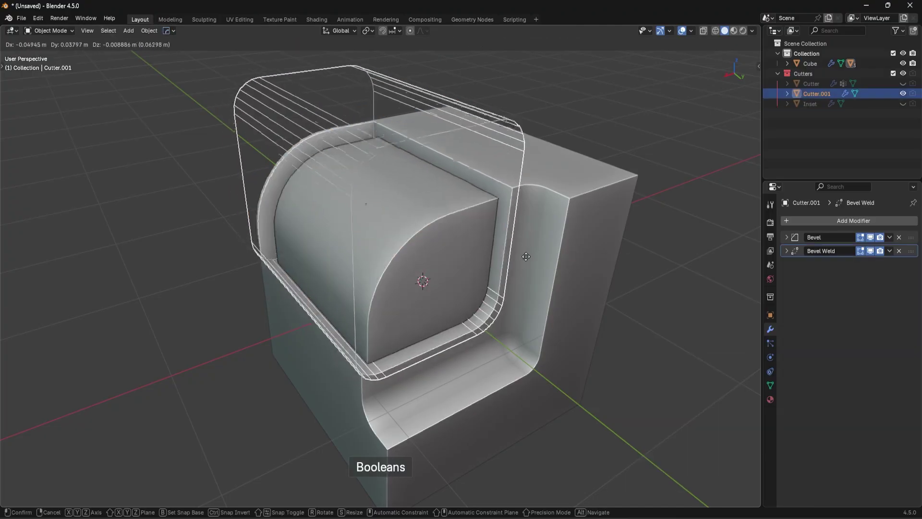
left_click(522, 249)
middle_click_drag(518, 255, 529, 250)
Toggle Cutter.001's Bevel viewport visibility and expand it, showing 0.219 m and 6 segments
left_click(871, 238)
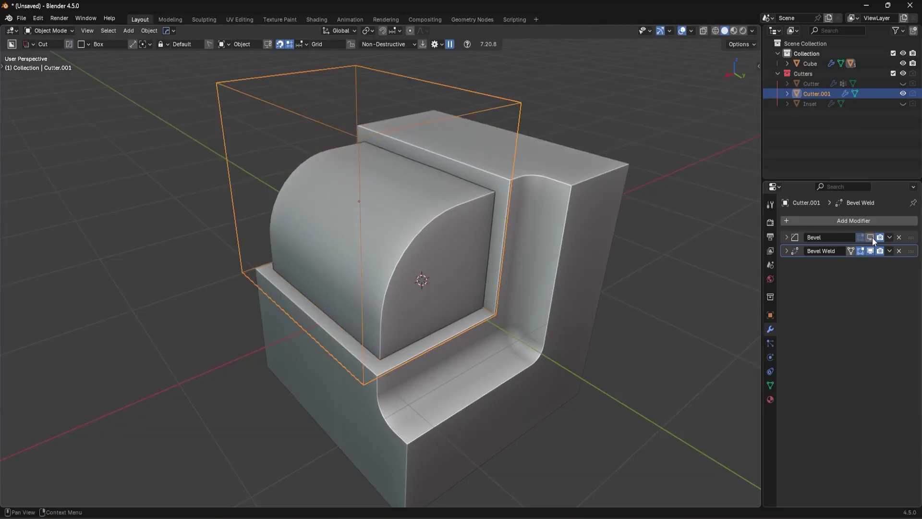
left_click(871, 238)
left_click(871, 238)
left_click(871, 238)
left_click(786, 237)
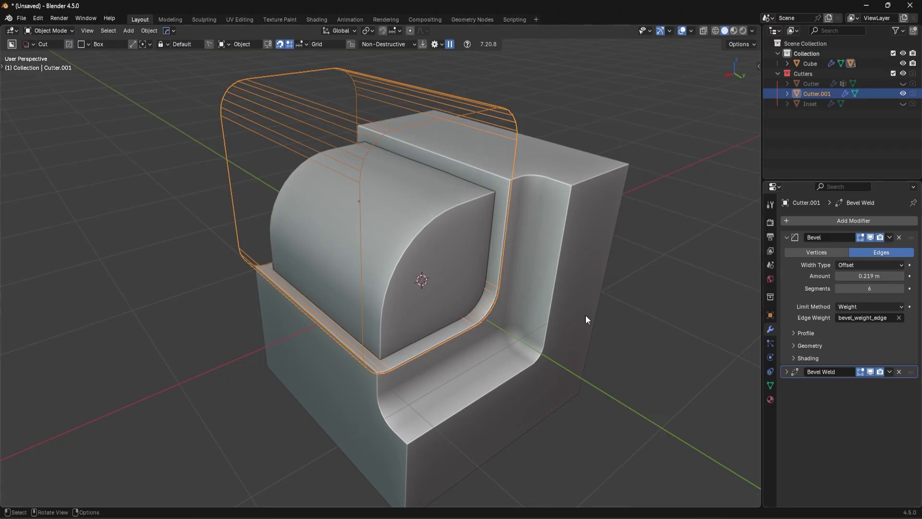
middle_click_drag(586, 315, 311, 327)
scroll(377, 301, "up", 5)
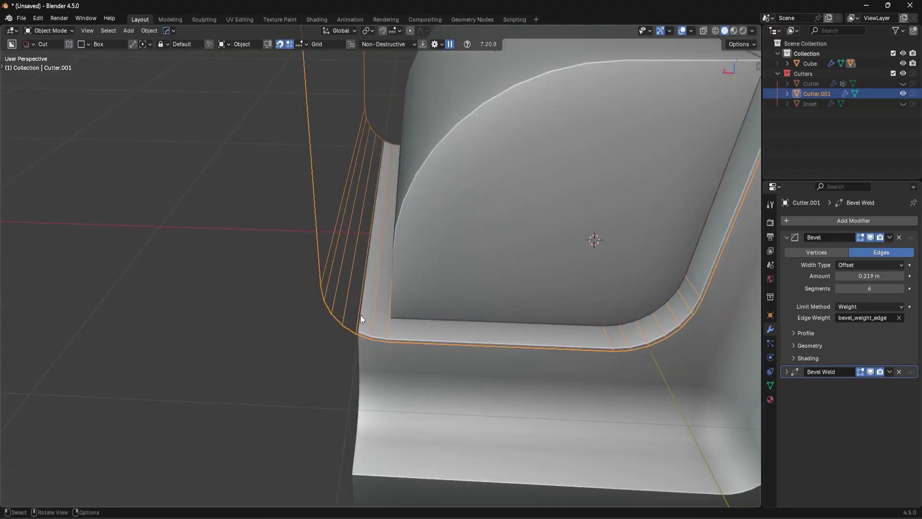
scroll(360, 315, "up", 2)
key("Tab")
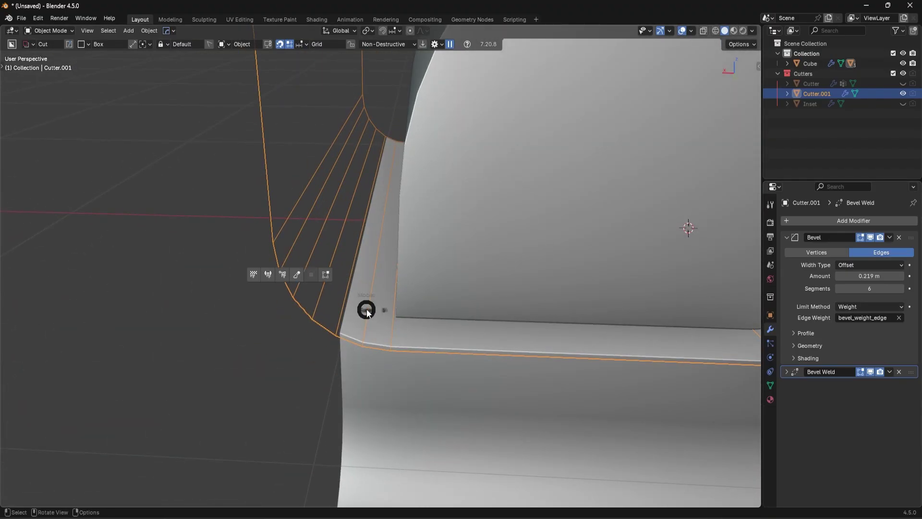
Check the cutter's edge bevel weights in the Edit Mode sidebar
left_click(375, 366)
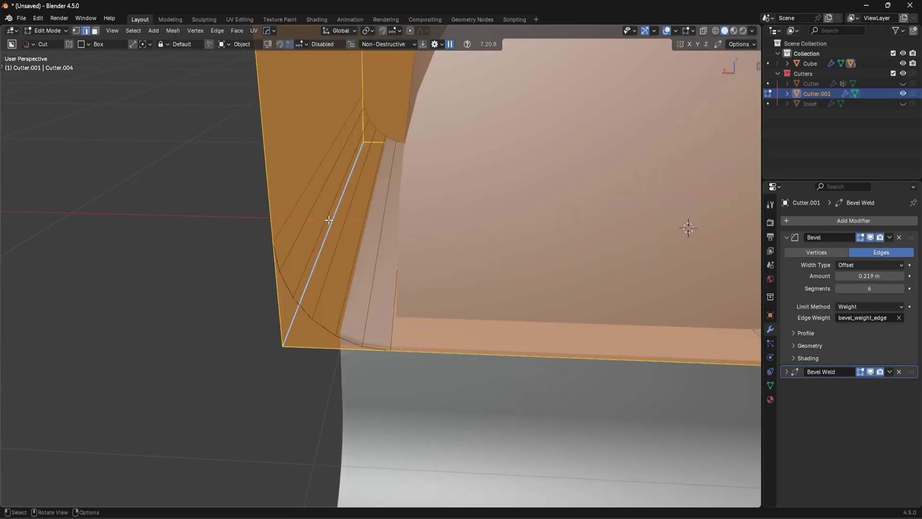
key("alt+a")
scroll(330, 220, "down", 8)
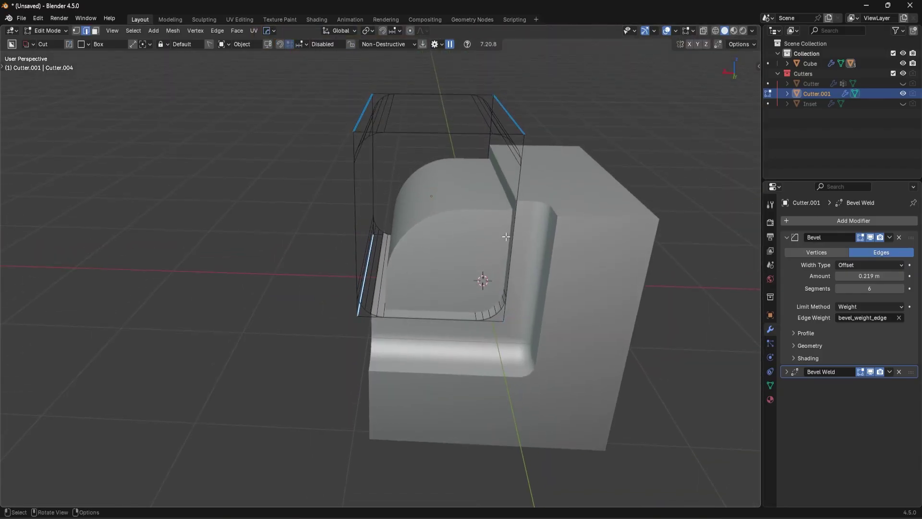
key("n")
left_click(755, 64)
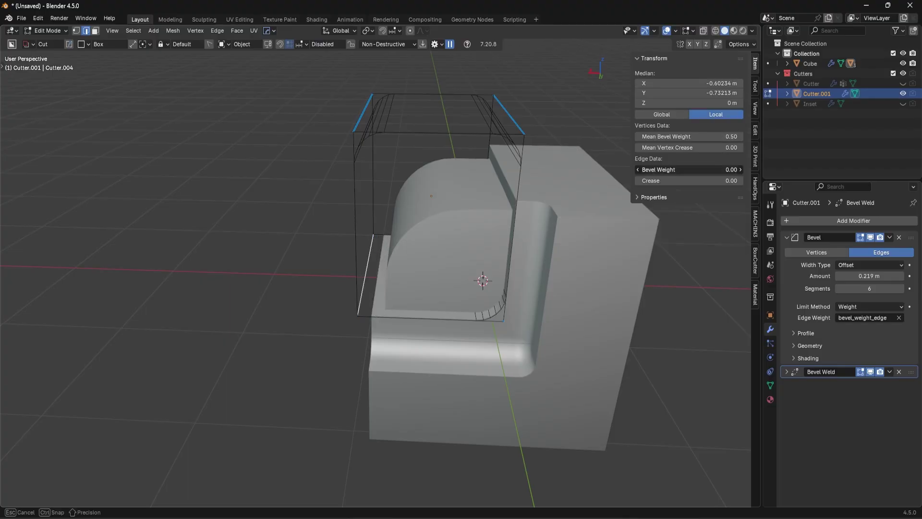
key("Tab")
Hide Cutter.001 and start a new General file without saving
middle_click_drag(532, 127, 475, 251)
key("h")
key("ctrl+n")
left_click(454, 189)
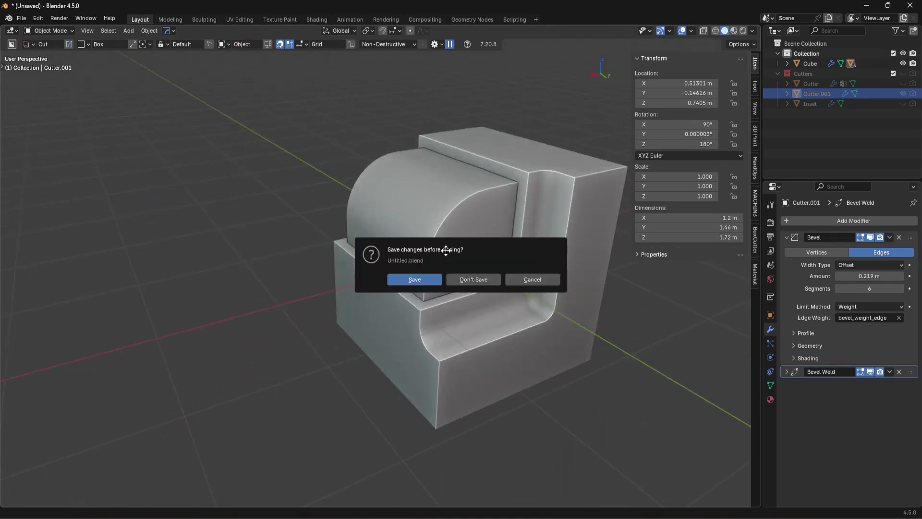
left_click(480, 278)
Slice a rounded-corner box across the cube's front corner with BoxCutter
left_click(387, 232)
middle_click_drag(387, 232, 427, 236)
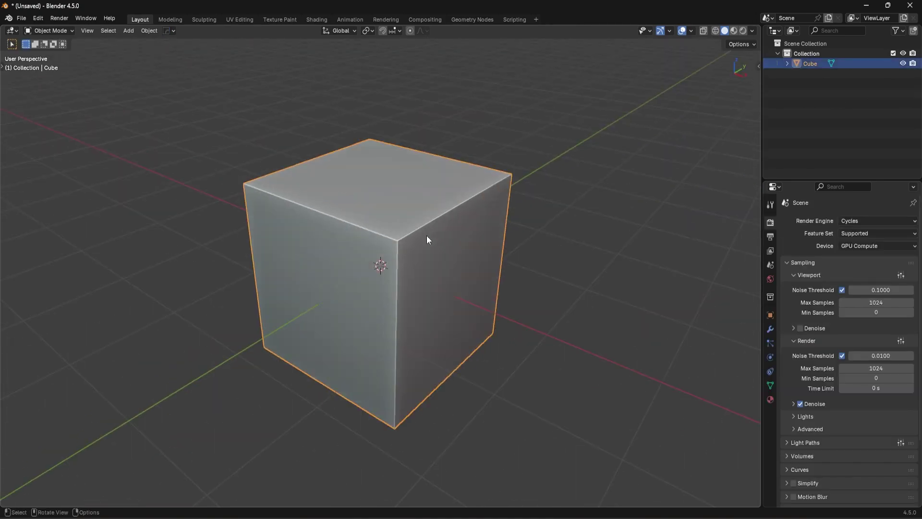
key("alt+w")
key("d")
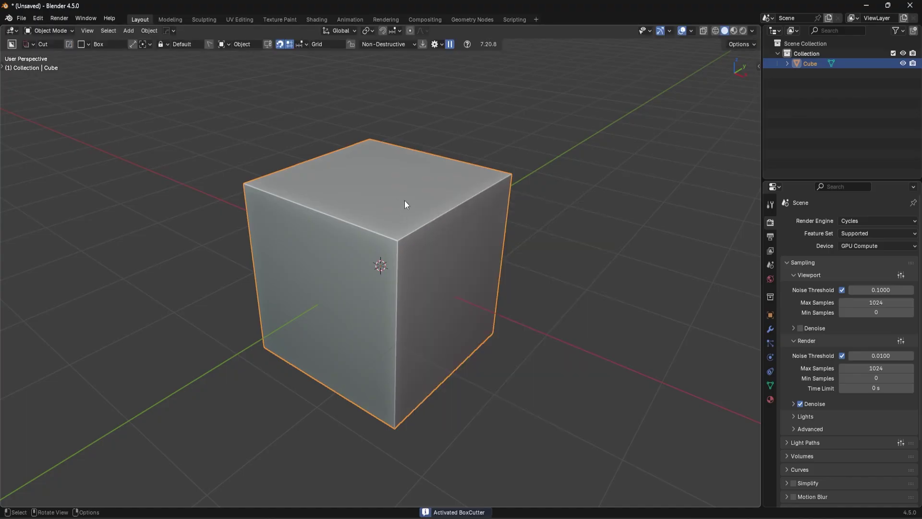
mouse_move(404, 200)
left_mouse_down()
mouse_move(425, 220)
mouse_move(399, 307)
left_mouse_up()
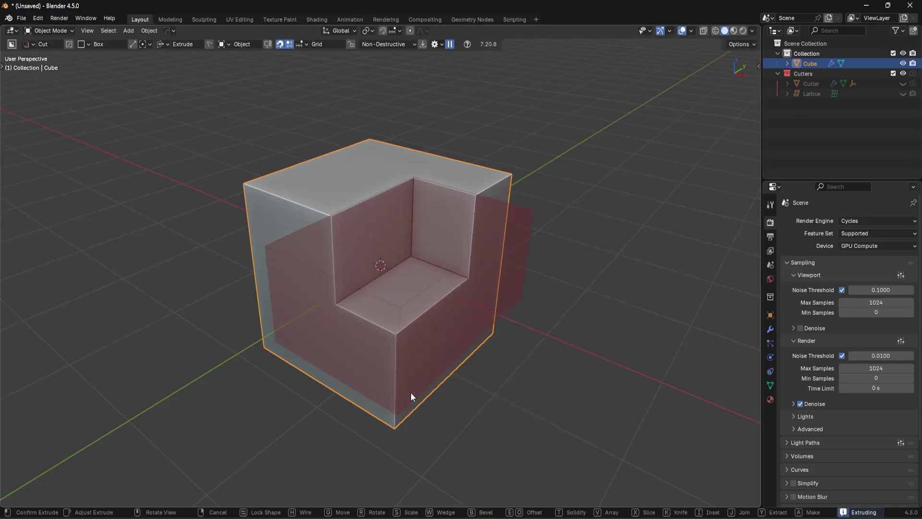
key("x")
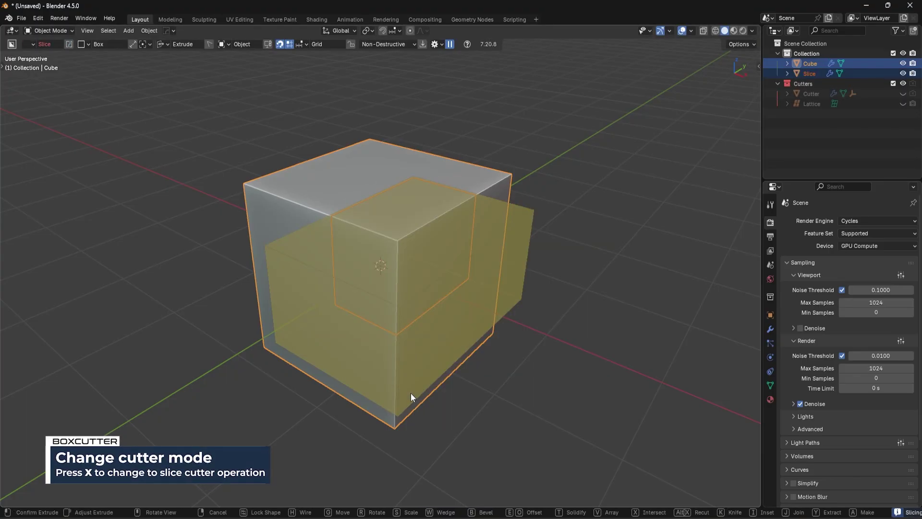
key("b")
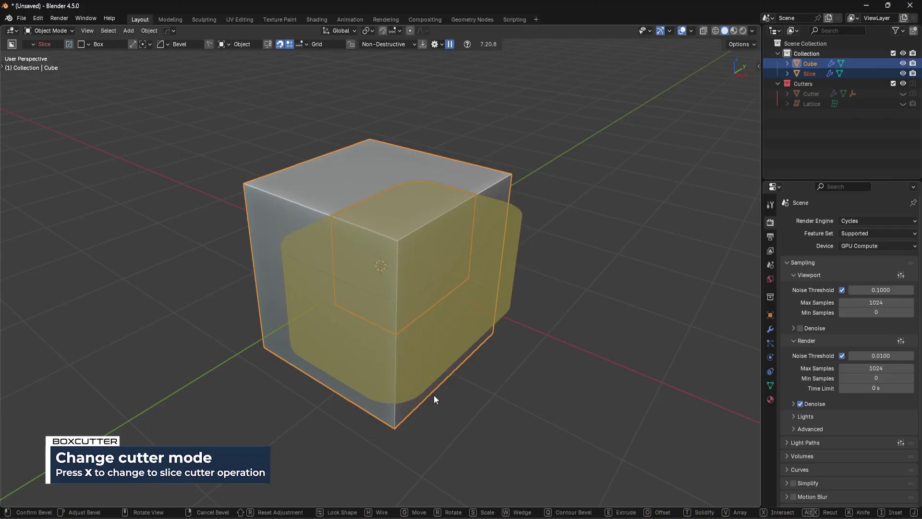
left_click(410, 382)
scroll(373, 246, "up", 3)
Add a 30° angle-limited bevel to the cube from the Hard Ops menu
left_click(269, 157)
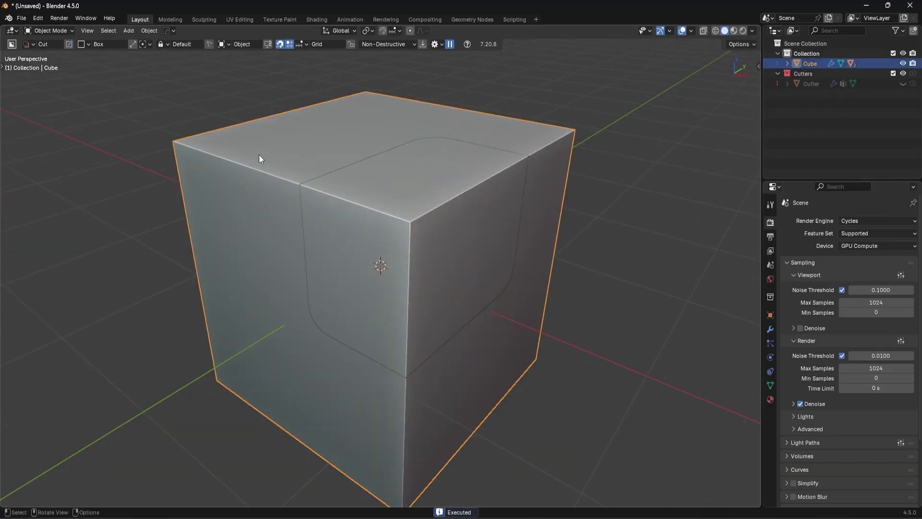
middle_click_drag(360, 194, 423, 195)
key("q")
left_click(421, 204)
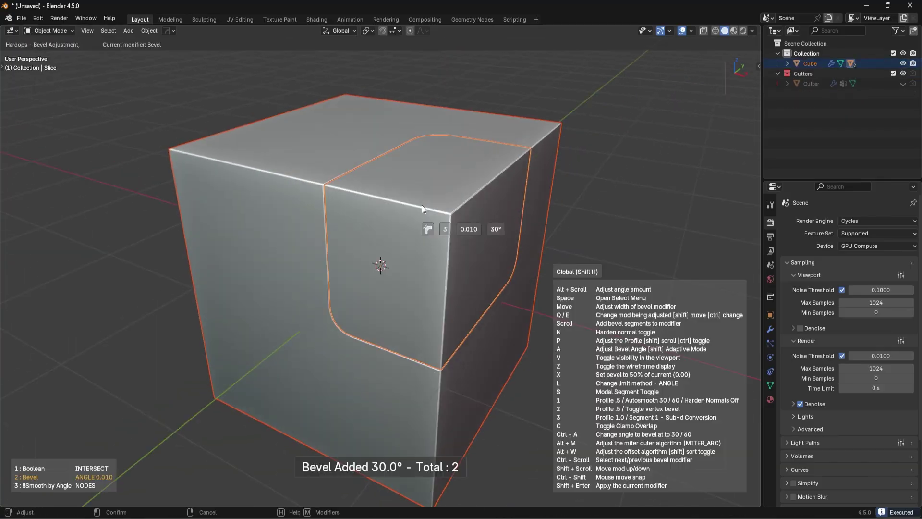
left_click(421, 204)
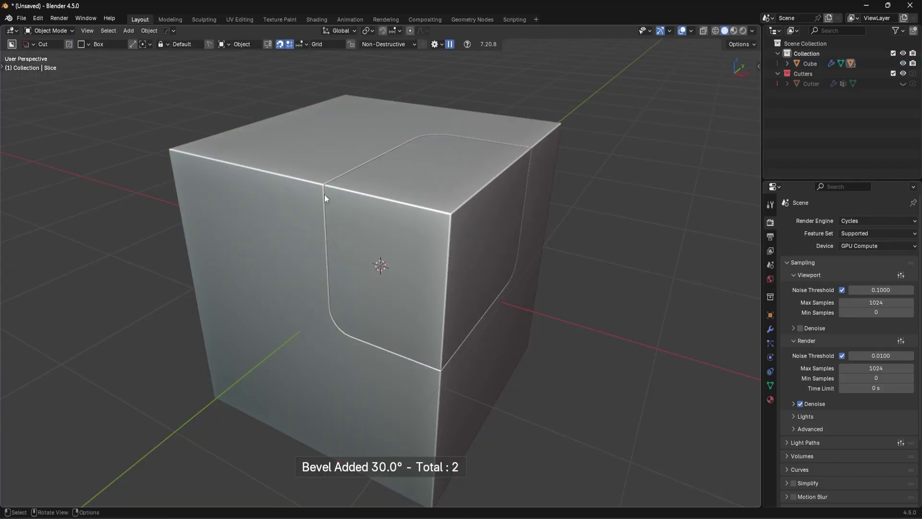
Cut stepped notches into the cube's top-left corner, then a rounded box cut over its top
mouse_move(295, 140)
left_mouse_down()
mouse_move(236, 184)
mouse_move(87, 158)
mouse_move(56, 136)
mouse_move(76, 242)
left_mouse_up()
middle_click_drag(175, 226, 324, 233)
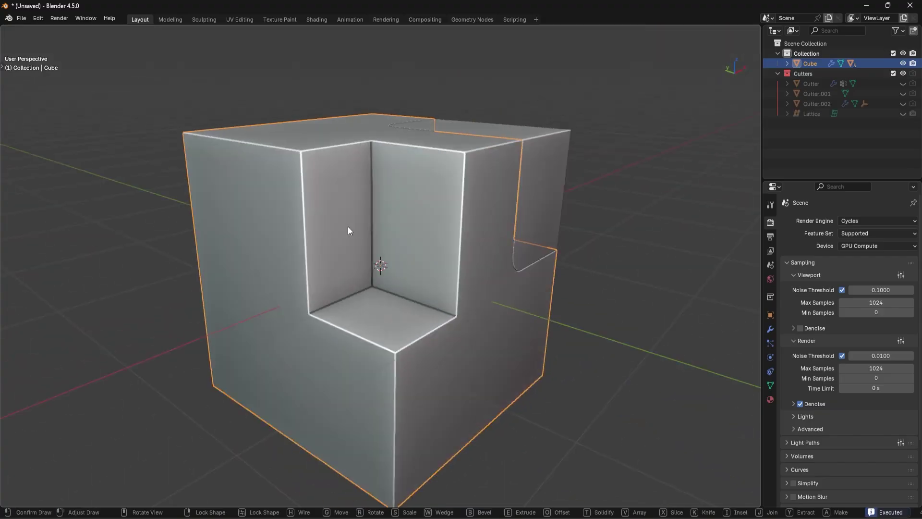
left_click_drag(348, 227, 206, 119)
middle_click_drag(322, 169, 304, 204)
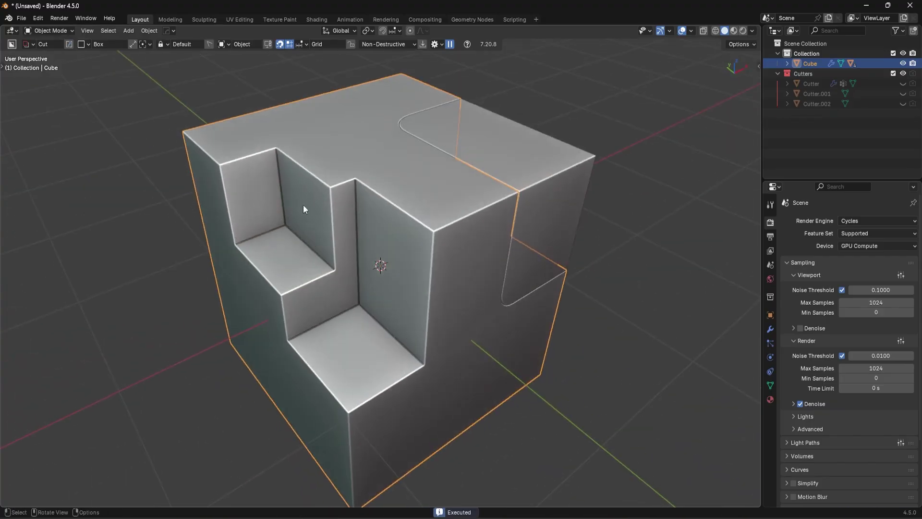
mouse_move(298, 208)
left_mouse_down()
mouse_move(360, 151)
mouse_move(424, 156)
left_mouse_up()
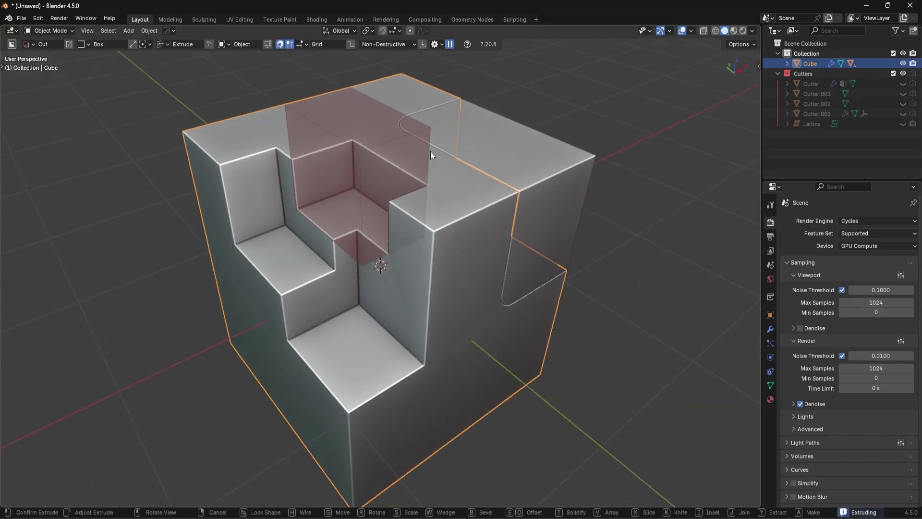
key("b")
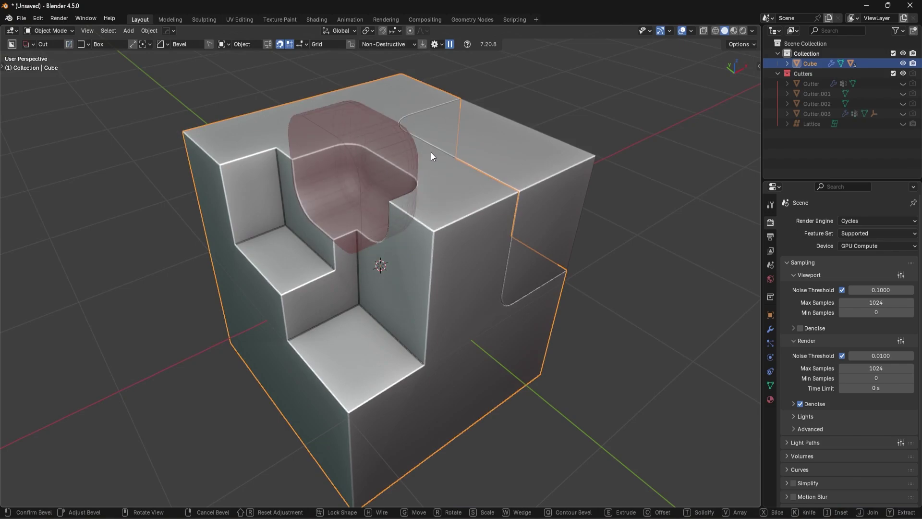
left_click(430, 151)
middle_click_drag(428, 154, 348, 185)
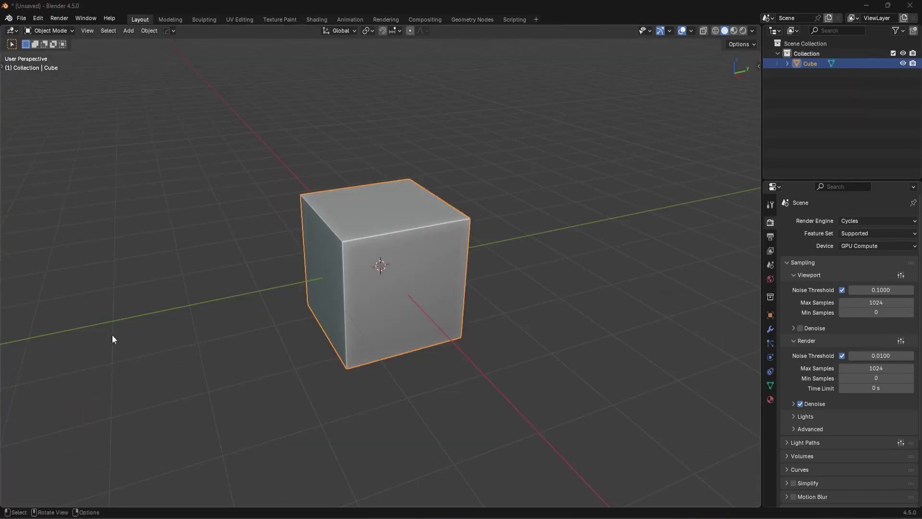
Activate BoxCutter and try the Ngon and Circle shapes before returning to Box
middle_click_drag(371, 262, 399, 262)
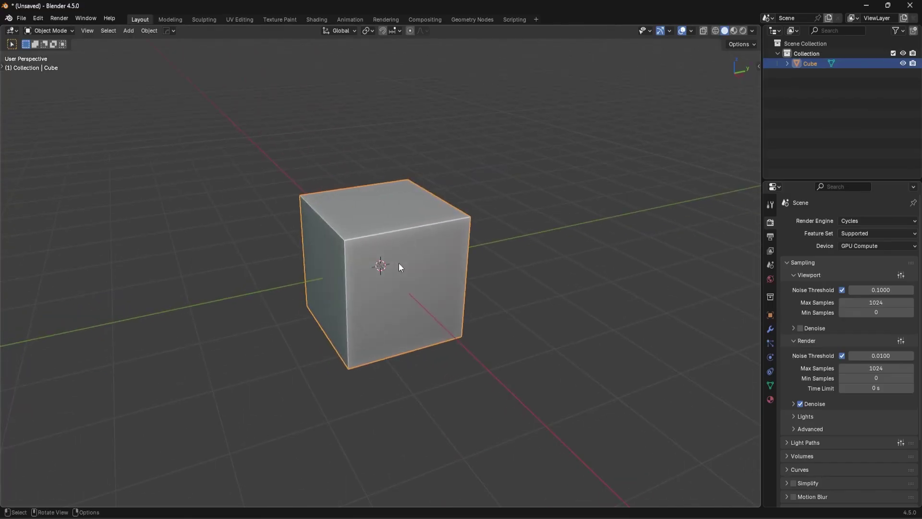
key("alt+w")
key("d")
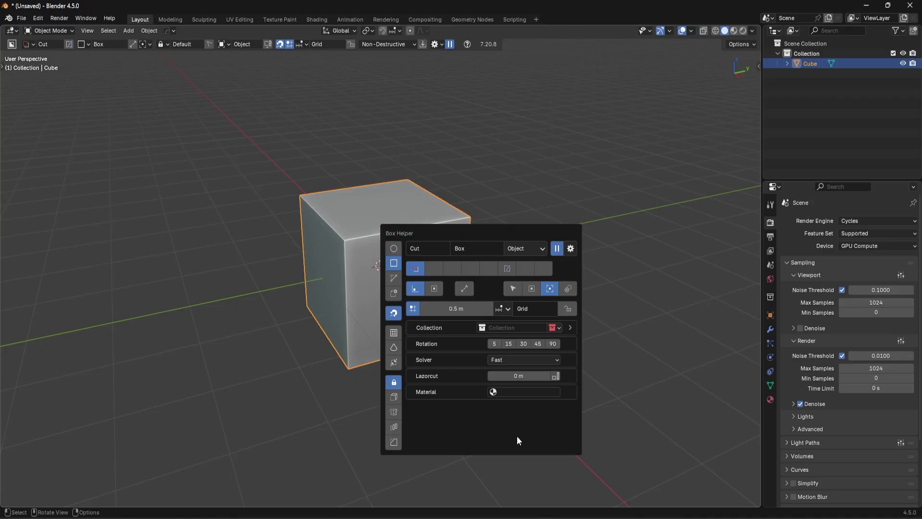
left_click(395, 278)
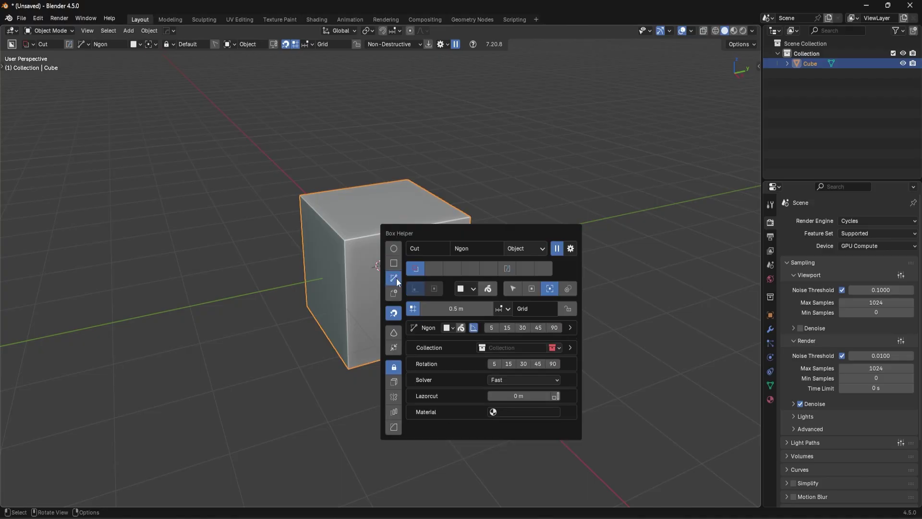
left_click(394, 263)
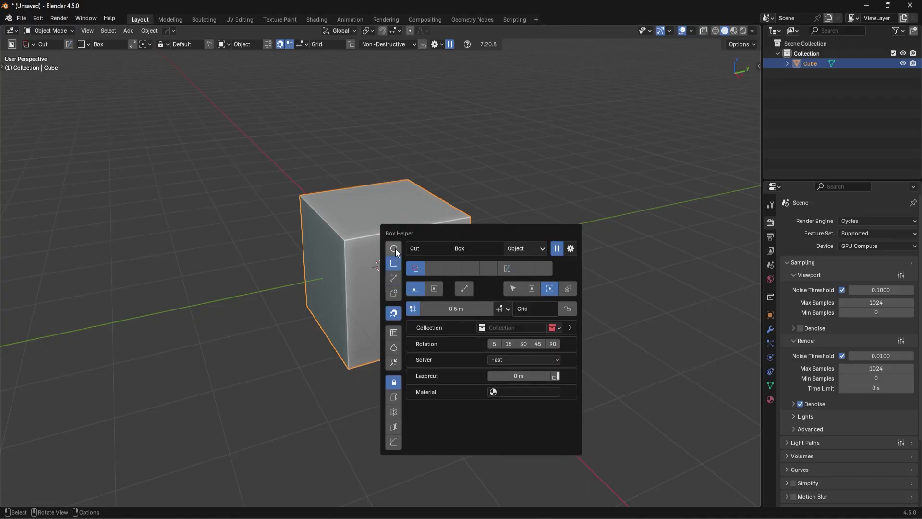
left_click(394, 248)
left_click(394, 263)
Draw a box cut, cycle it to Slice then Inset, cancel it, and reopen the shape panel
left_click_drag(391, 301, 318, 199)
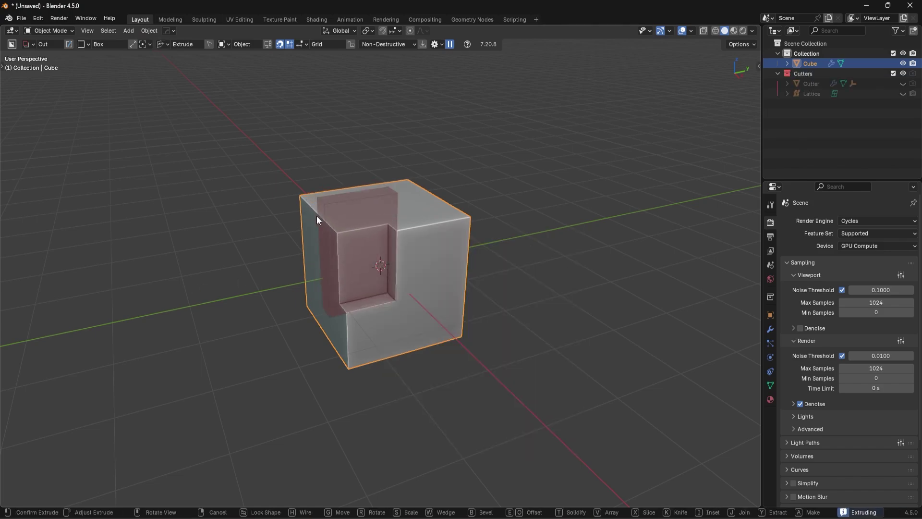
middle_click_drag(317, 220, 322, 214)
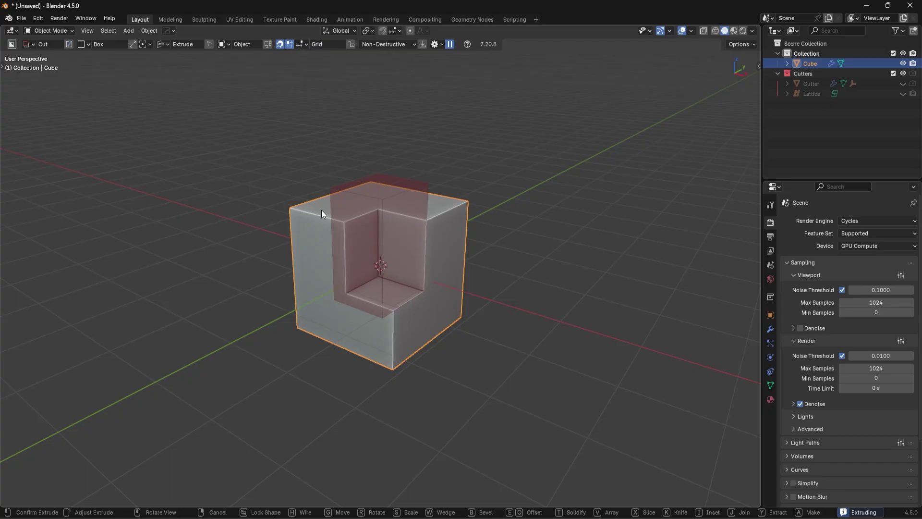
key("x")
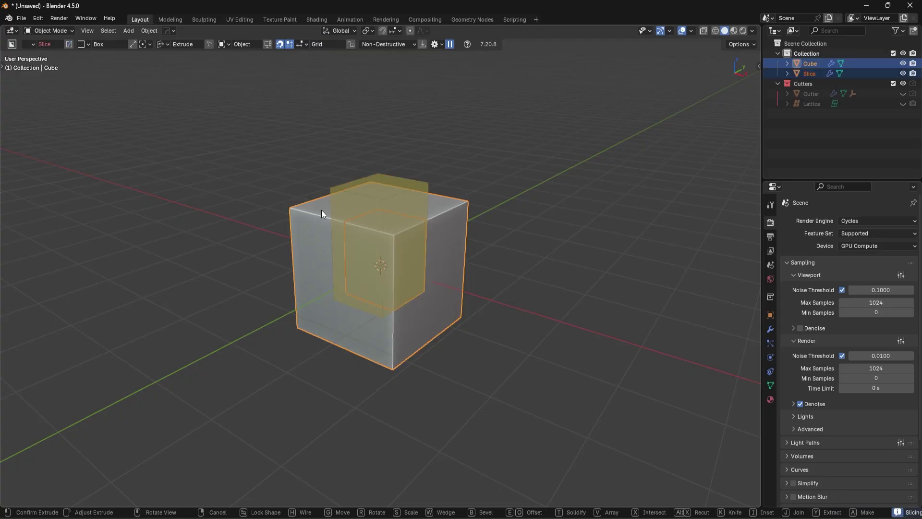
key("i")
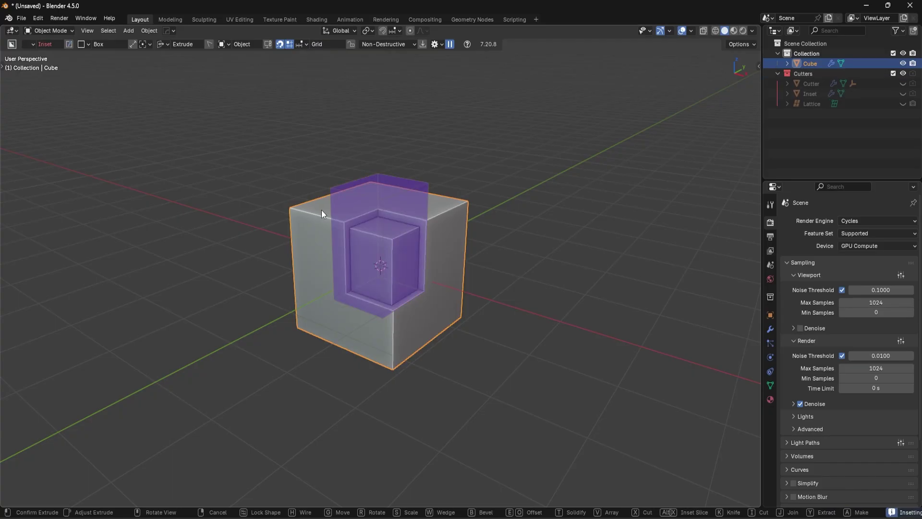
right_click(321, 209)
key("d")
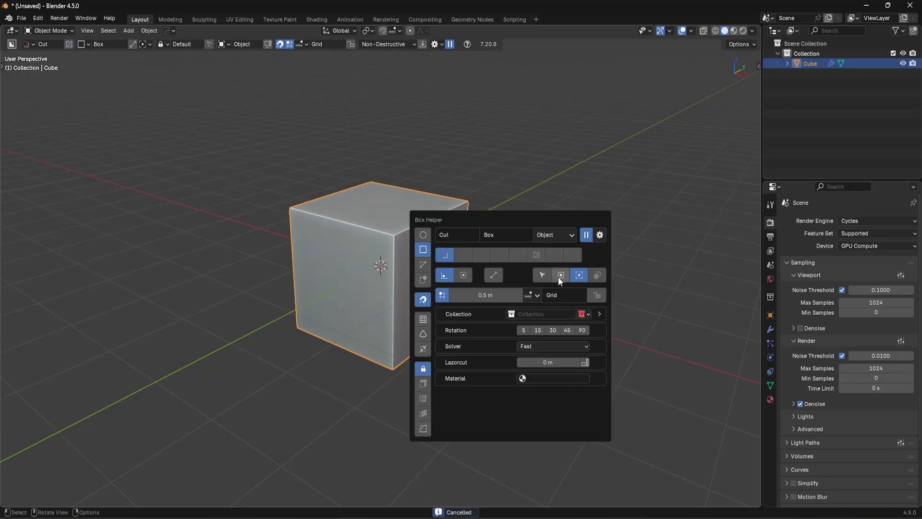
key("d")
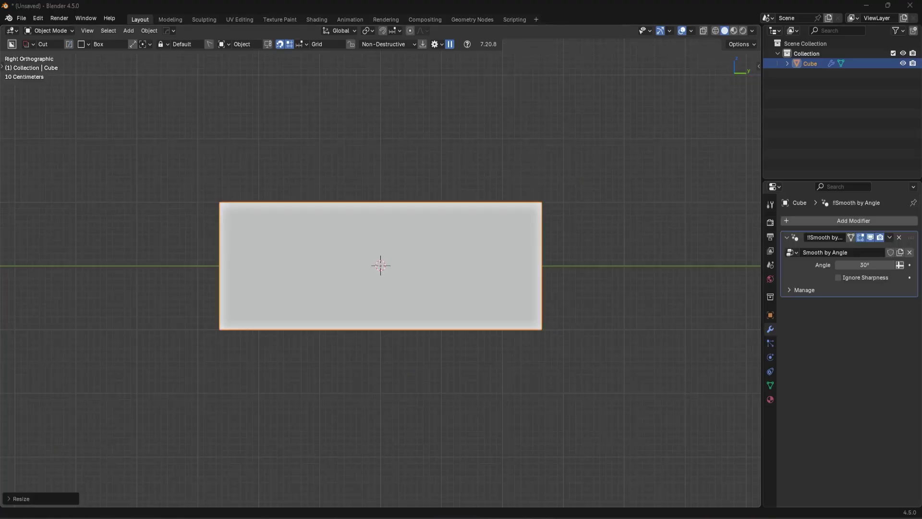
Outline a stepped Ngon cut along the block's bottom edge and extrude it
key("d")
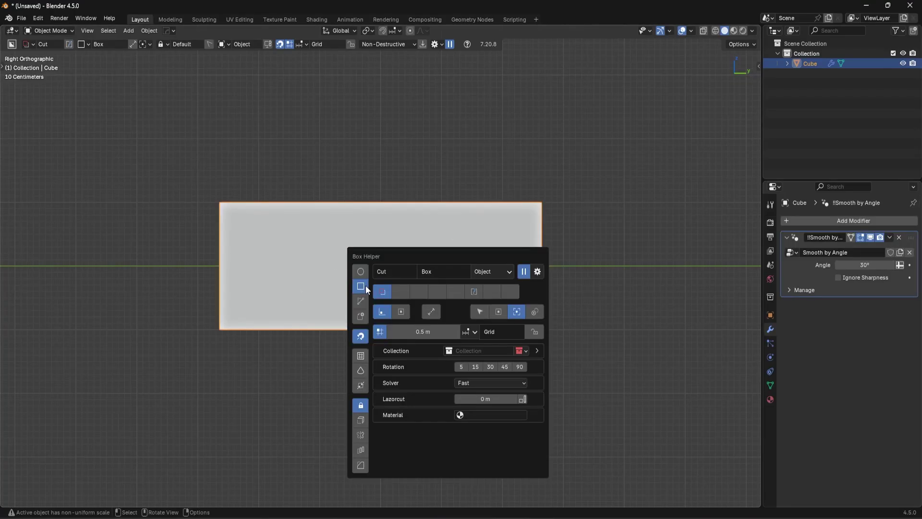
left_click(360, 299)
left_click(254, 330)
left_click(289, 294)
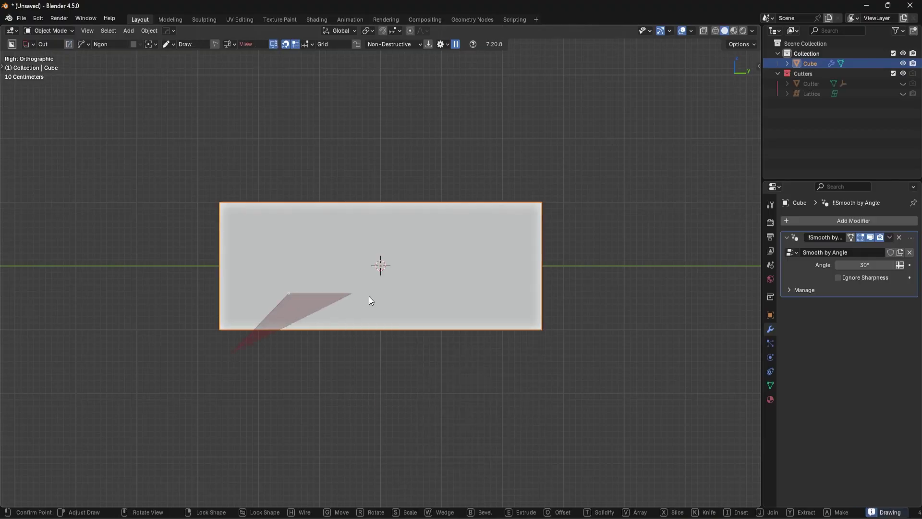
left_click(399, 293)
left_click(426, 277)
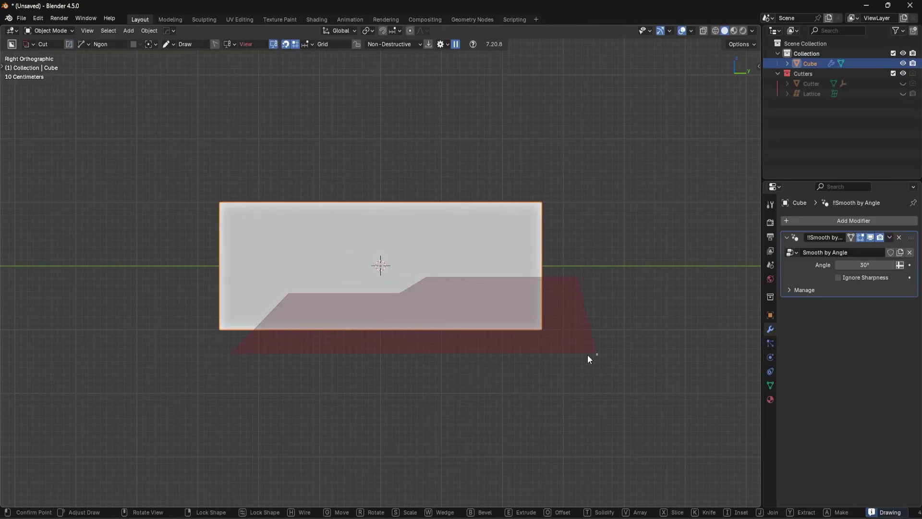
key("e")
Bevel the stepped cut's edges and confirm it into the block
middle_click_drag(581, 356, 549, 354)
middle_click_drag(586, 328, 603, 307)
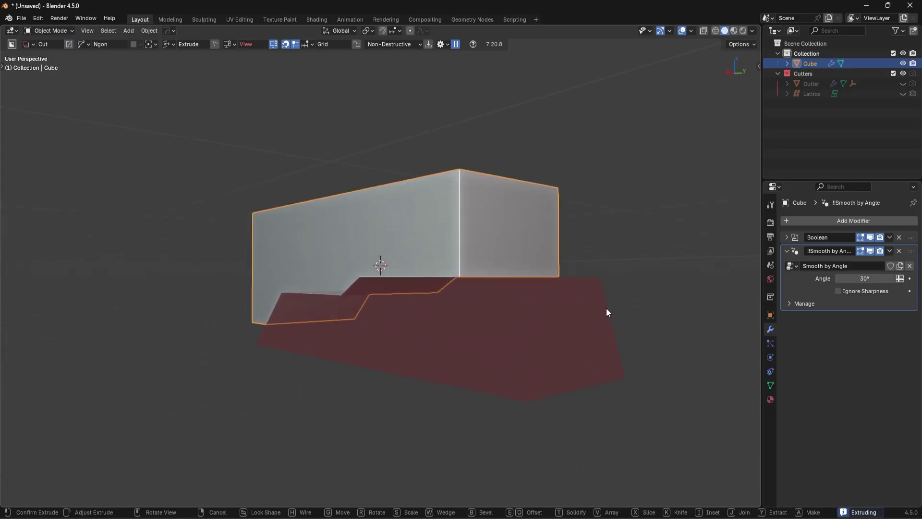
middle_click_drag(606, 312, 611, 288)
key("b")
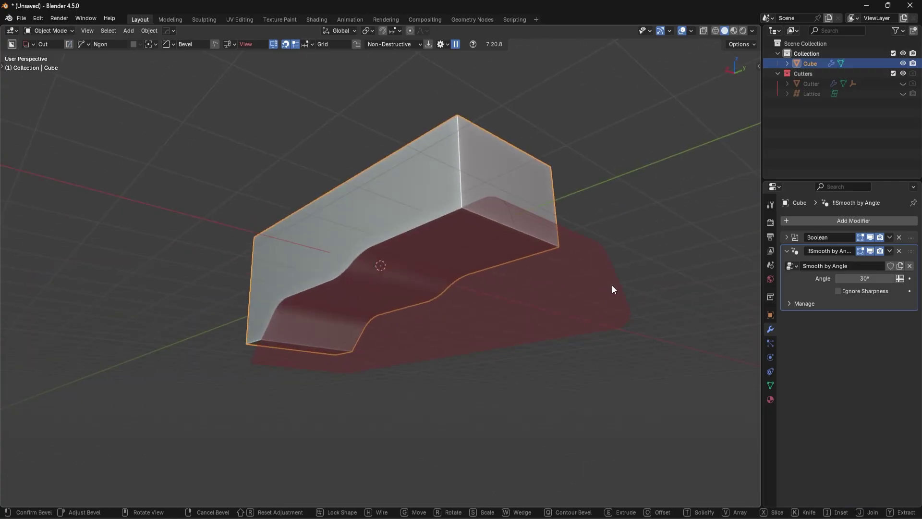
left_click(612, 284)
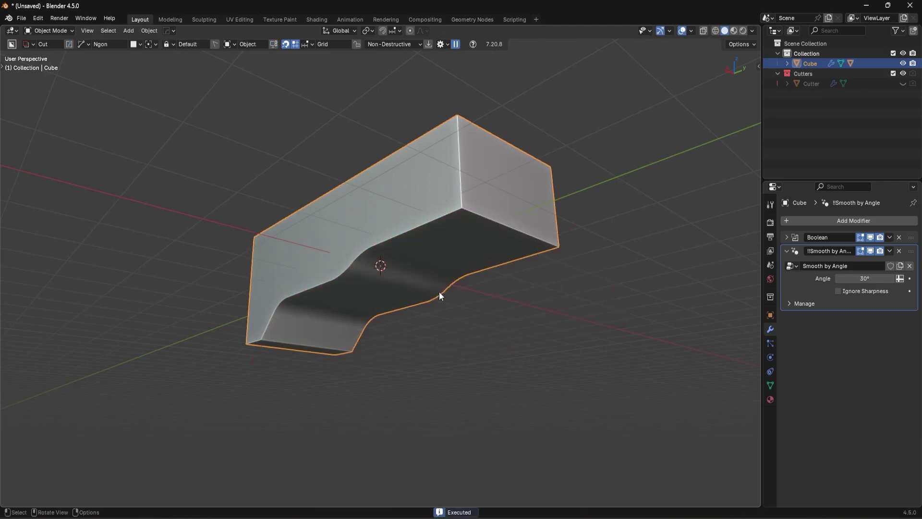
middle_click_drag(439, 291, 506, 321)
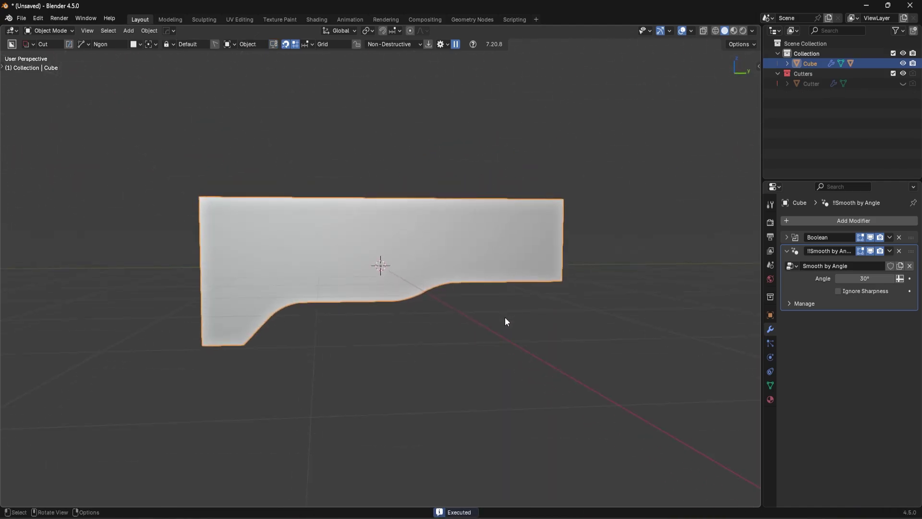
In Right Ortho, cut a stepped Ngon notch across the block's top edge
key("KP_3")
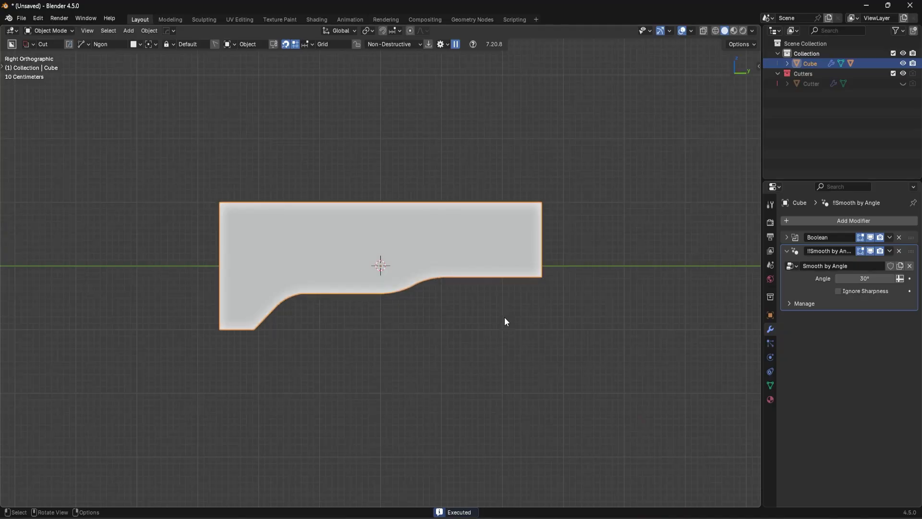
left_click(264, 195)
left_click(298, 229)
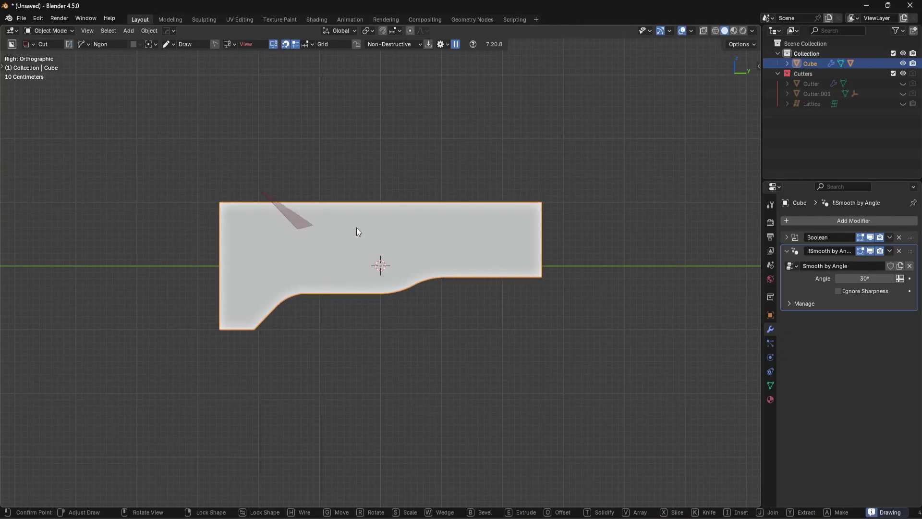
left_click(406, 229)
left_click(418, 214)
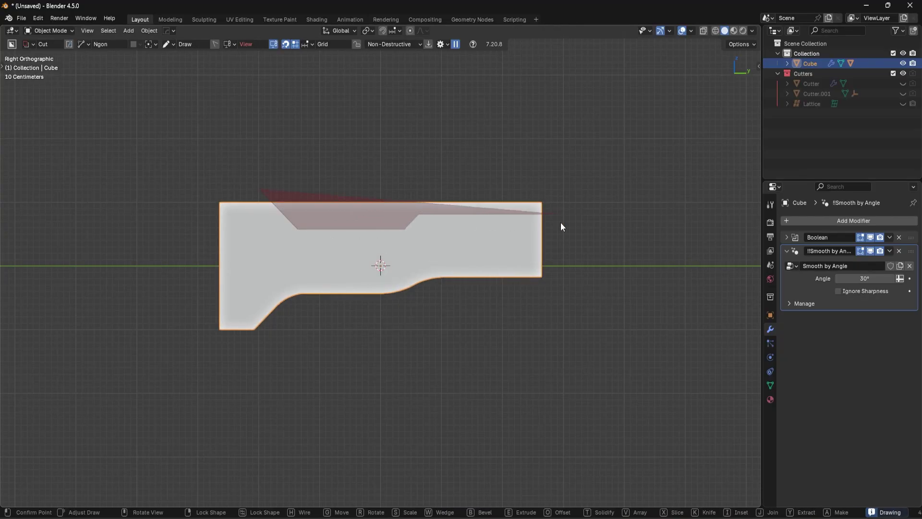
left_click(560, 223)
middle_click_drag(570, 168, 512, 197)
left_click(588, 180)
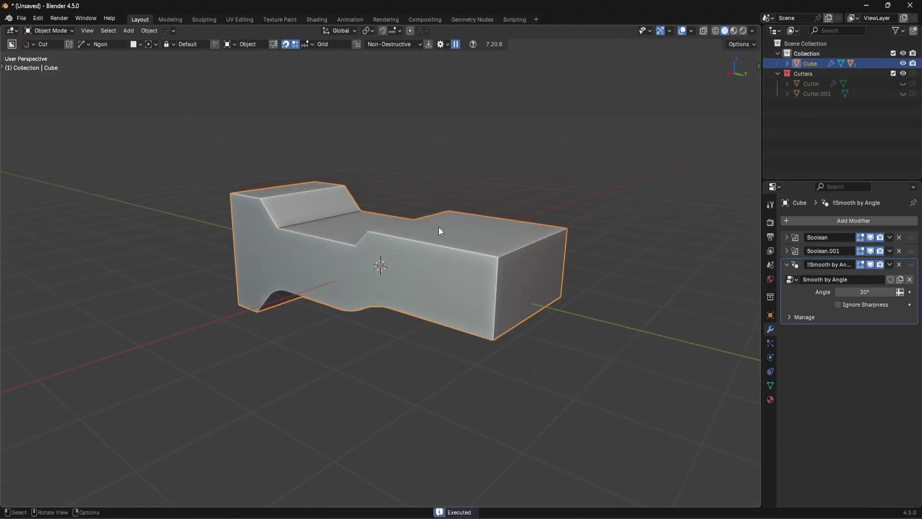
key("KP_3")
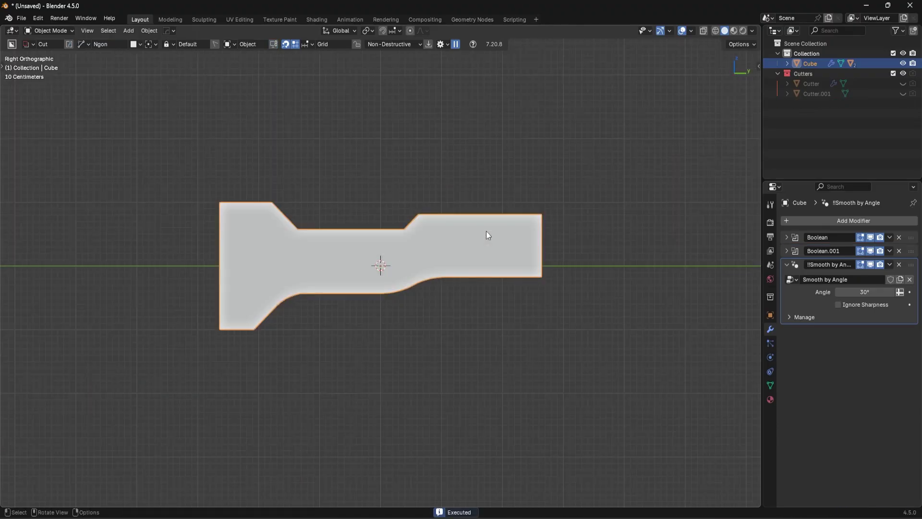